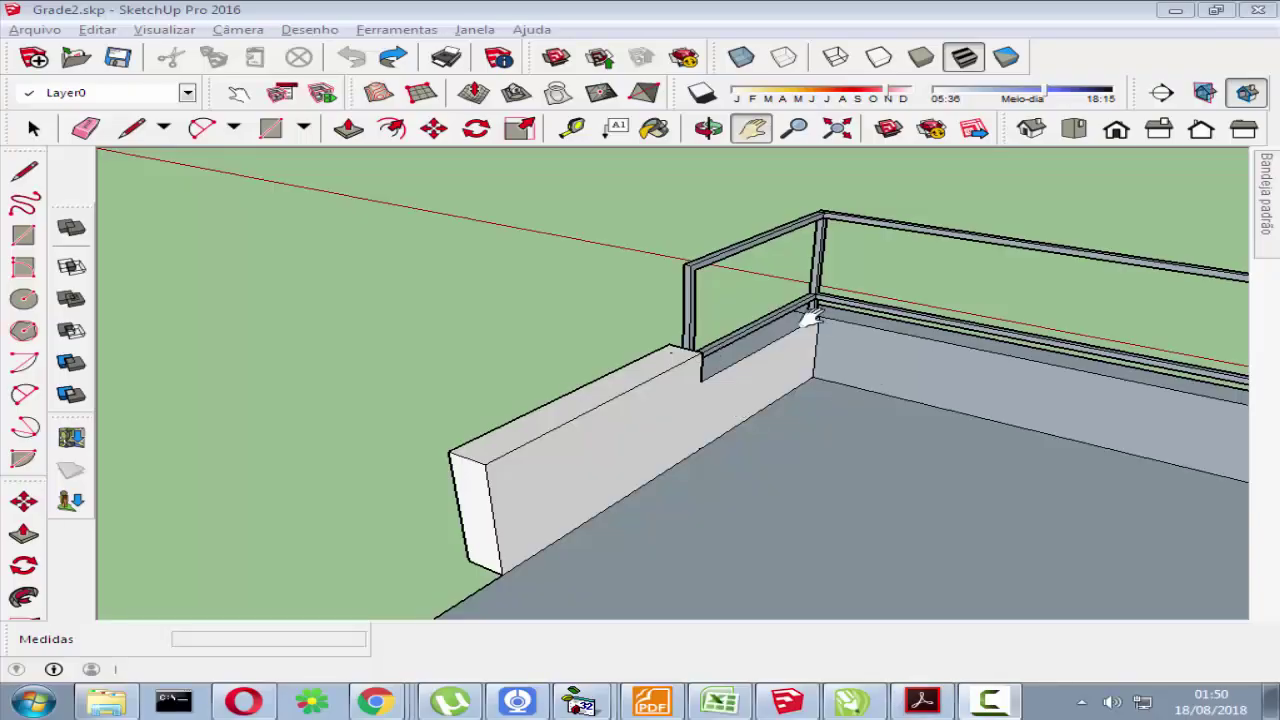
Step: Orbit, pan and zoom around the model to view the whole railing
{"action": "key", "text": "o"}
{"action": "mouse_move", "coordinate": [515, 260]}
{"action": "left_mouse_down"}
{"action": "mouse_move", "coordinate": [774, 331]}
{"action": "mouse_move", "coordinate": [914, 251]}
{"action": "mouse_move", "coordinate": [680, 289]}
{"action": "mouse_move", "coordinate": [532, 248]}
{"action": "mouse_move", "coordinate": [934, 354]}
{"action": "mouse_move", "coordinate": [849, 349]}
{"action": "mouse_move", "coordinate": [591, 271]}
{"action": "mouse_move", "coordinate": [948, 410]}
{"action": "mouse_move", "coordinate": [1060, 428]}
{"action": "mouse_move", "coordinate": [897, 380]}
{"action": "mouse_move", "coordinate": [1000, 423]}
{"action": "mouse_move", "coordinate": [1098, 427]}
{"action": "mouse_move", "coordinate": [808, 434]}
{"action": "mouse_move", "coordinate": [920, 491]}
{"action": "mouse_move", "coordinate": [951, 414]}
{"action": "mouse_move", "coordinate": [980, 477]}
{"action": "left_mouse_up"}
{"action": "key", "text": "h"}
{"action": "key", "text": "o"}
{"action": "scroll", "coordinate": [980, 477], "scroll_direction": "down", "scroll_amount": 2}
{"action": "middle_click_drag", "start_coordinate": [943, 466], "coordinate": [1066, 443]}
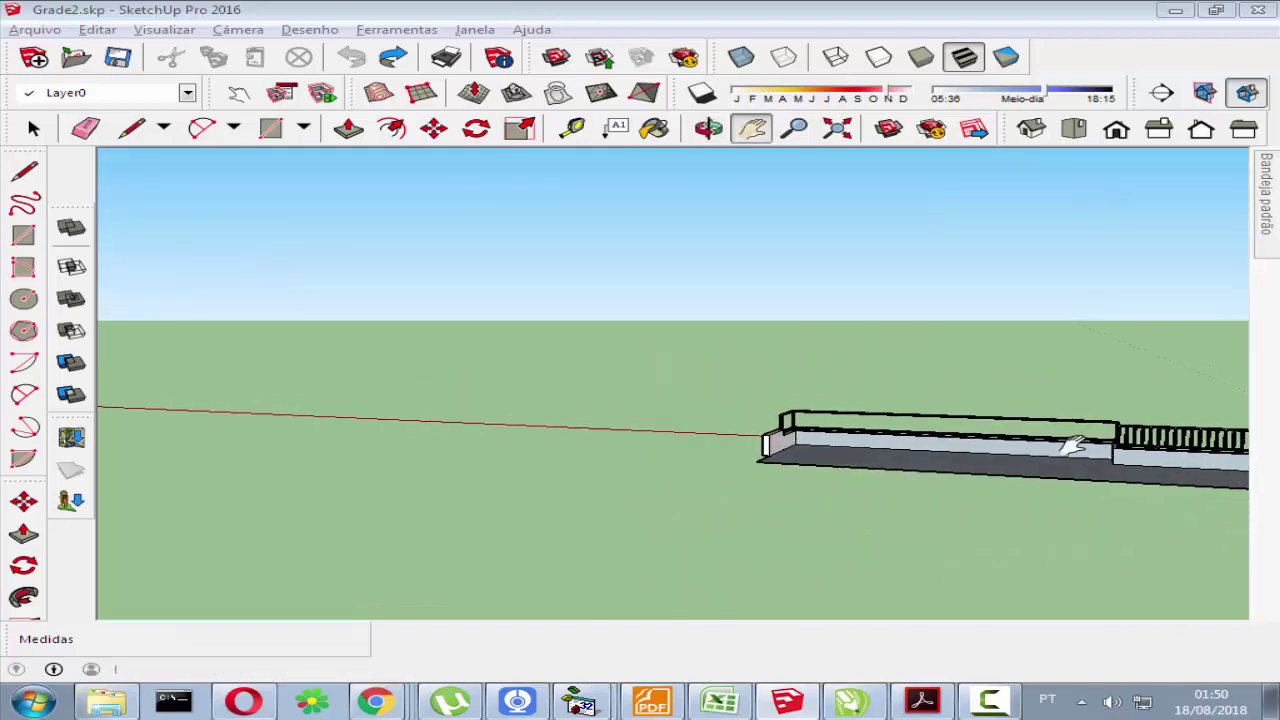
{"action": "scroll", "coordinate": [1163, 440], "scroll_direction": "up", "scroll_amount": 2}
{"action": "middle_click_drag", "start_coordinate": [1163, 440], "coordinate": [700, 434]}
{"action": "scroll", "coordinate": [1046, 403], "scroll_direction": "down", "scroll_amount": 3}
{"action": "middle_click_drag", "start_coordinate": [1046, 403], "coordinate": [886, 434], "text": "shift"}
{"action": "scroll", "coordinate": [720, 442], "scroll_direction": "up", "scroll_amount": 3}
{"action": "mouse_move", "coordinate": [720, 442]}
{"action": "middle_mouse_down"}
{"action": "mouse_move", "coordinate": [974, 543]}
{"action": "mouse_move", "coordinate": [991, 397]}
{"action": "mouse_move", "coordinate": [1089, 409]}
{"action": "mouse_move", "coordinate": [1148, 390]}
{"action": "mouse_move", "coordinate": [766, 378]}
{"action": "mouse_move", "coordinate": [757, 503]}
{"action": "mouse_move", "coordinate": [875, 512]}
{"action": "mouse_move", "coordinate": [580, 445]}
{"action": "mouse_move", "coordinate": [500, 480]}
{"action": "middle_mouse_up"}
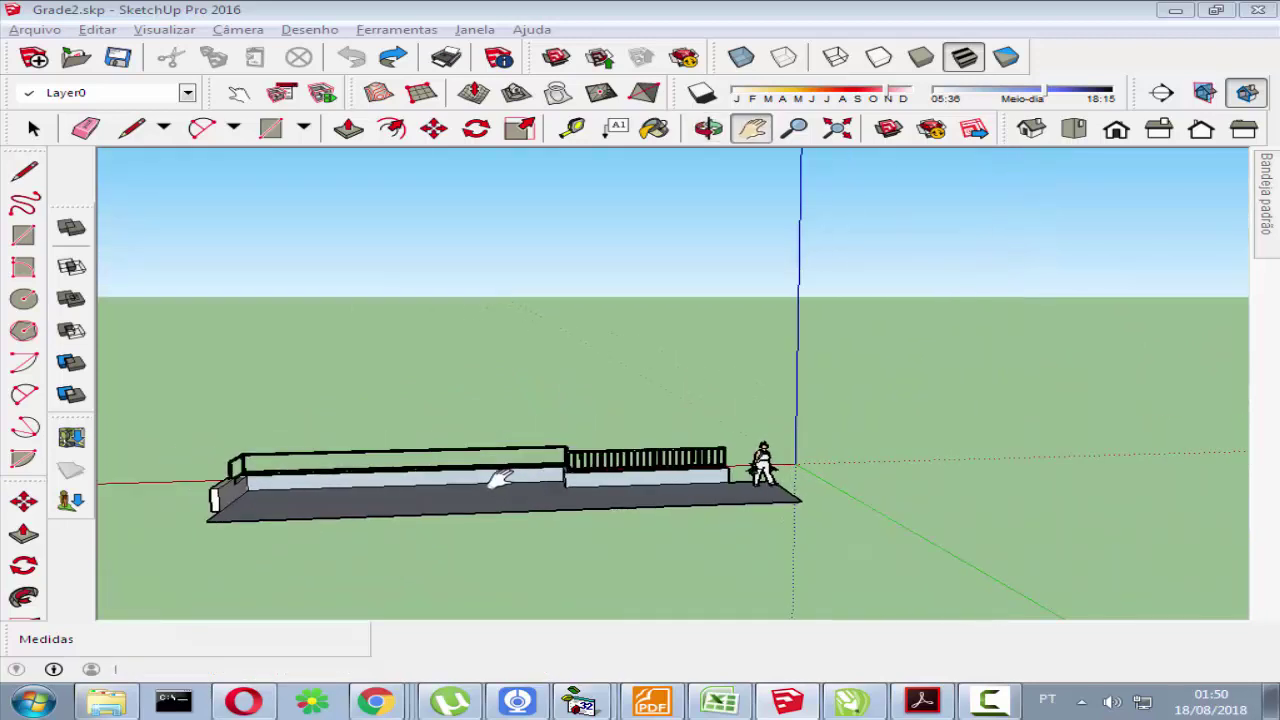
Step: Close in on the railing corner and look down on it from above
{"action": "middle_click_drag", "start_coordinate": [150, 470], "coordinate": [343, 471], "text": "shift"}
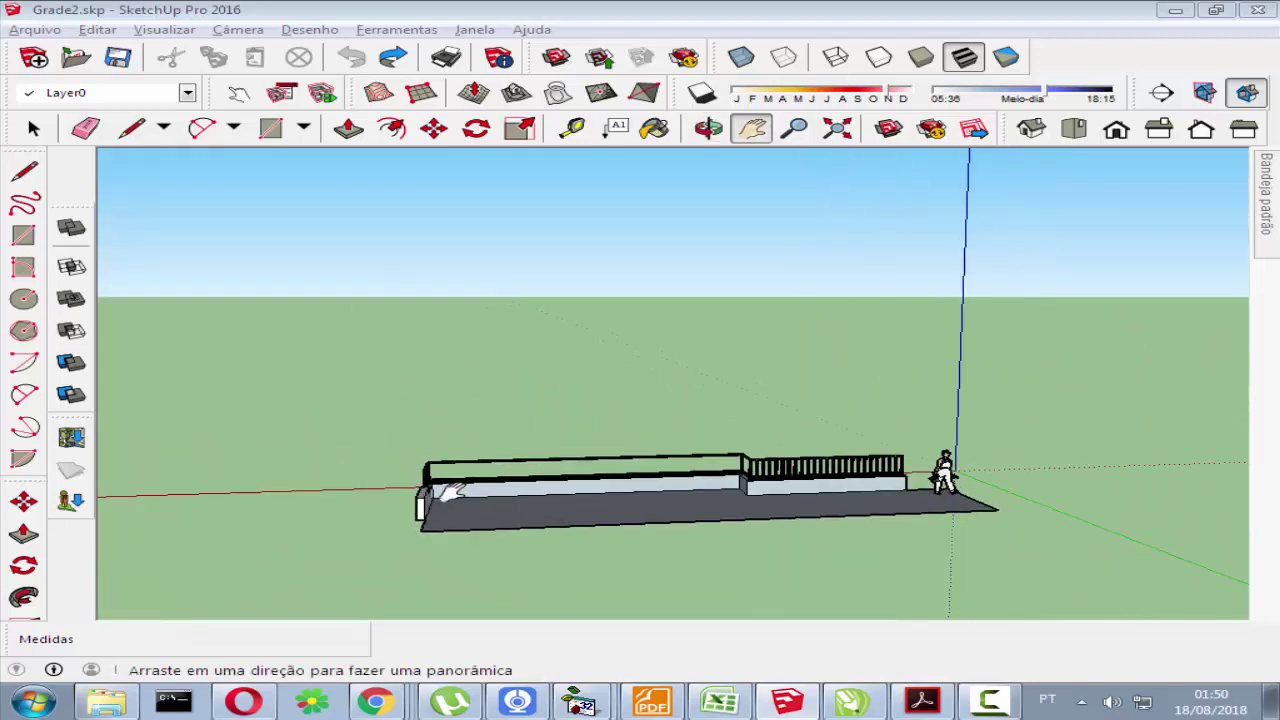
{"action": "scroll", "coordinate": [343, 471], "scroll_direction": "up", "scroll_amount": 5}
{"action": "mouse_move", "coordinate": [480, 451]}
{"action": "middle_mouse_down"}
{"action": "mouse_move", "coordinate": [543, 471]}
{"action": "mouse_move", "coordinate": [380, 451]}
{"action": "mouse_move", "coordinate": [466, 486]}
{"action": "mouse_move", "coordinate": [519, 477]}
{"action": "mouse_move", "coordinate": [450, 476]}
{"action": "middle_mouse_up"}
{"action": "middle_click_drag", "start_coordinate": [450, 476], "coordinate": [372, 474], "text": "shift"}
{"action": "mouse_move", "coordinate": [582, 469]}
{"action": "middle_mouse_down"}
{"action": "mouse_move", "coordinate": [429, 543]}
{"action": "mouse_move", "coordinate": [434, 409]}
{"action": "mouse_move", "coordinate": [449, 523]}
{"action": "mouse_move", "coordinate": [547, 372]}
{"action": "middle_mouse_up"}
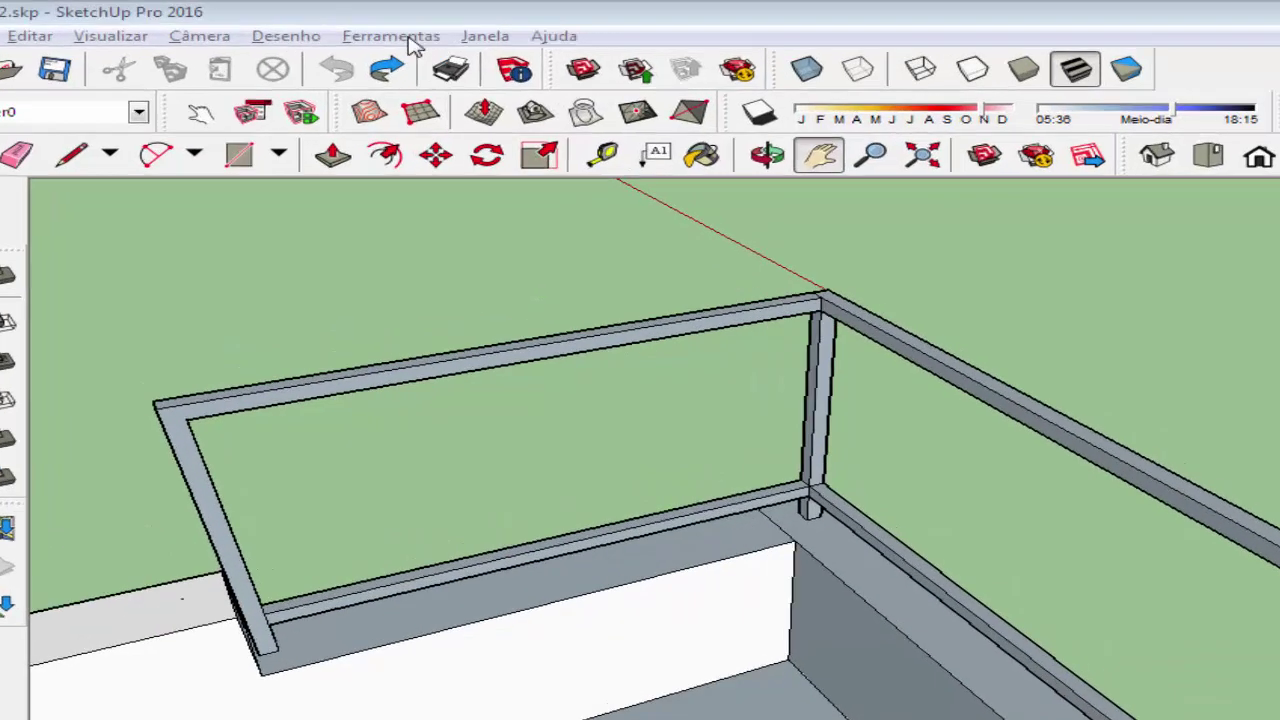
Step: Confirm millimetres as the length unit in Model Info's Units page, then close it
{"action": "left_click", "coordinate": [415, 30]}
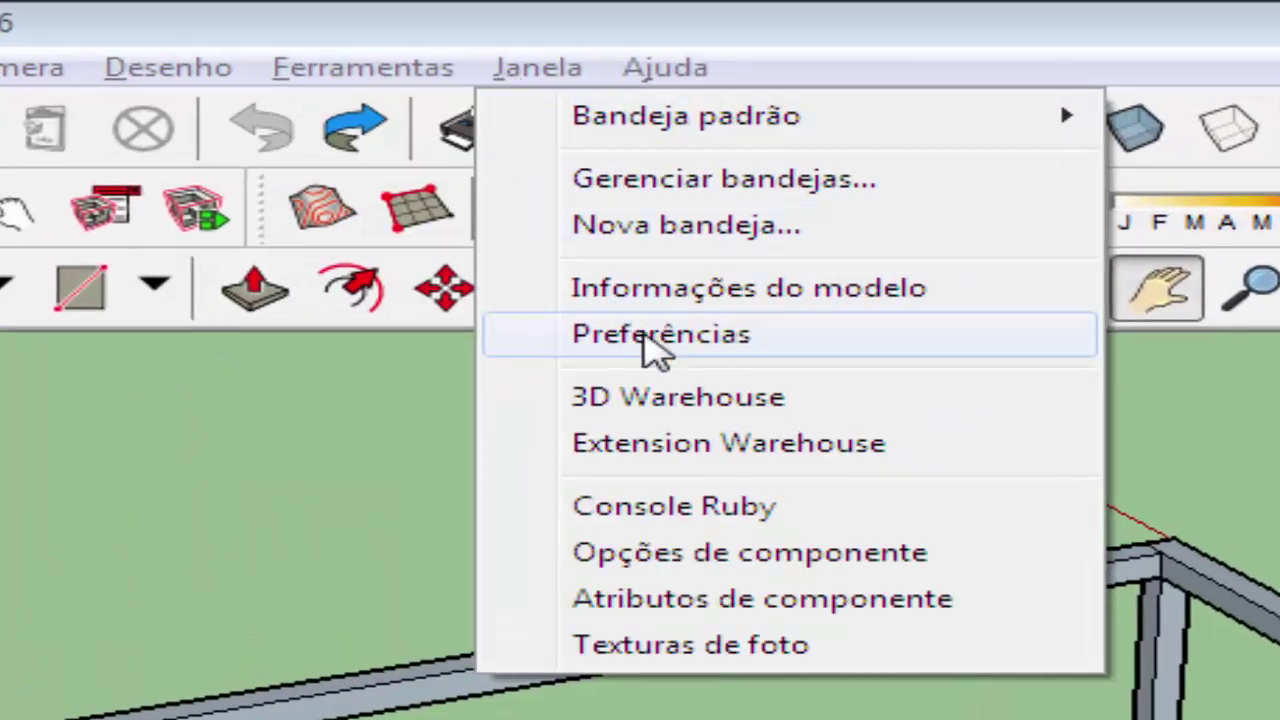
{"action": "left_click", "coordinate": [686, 292]}
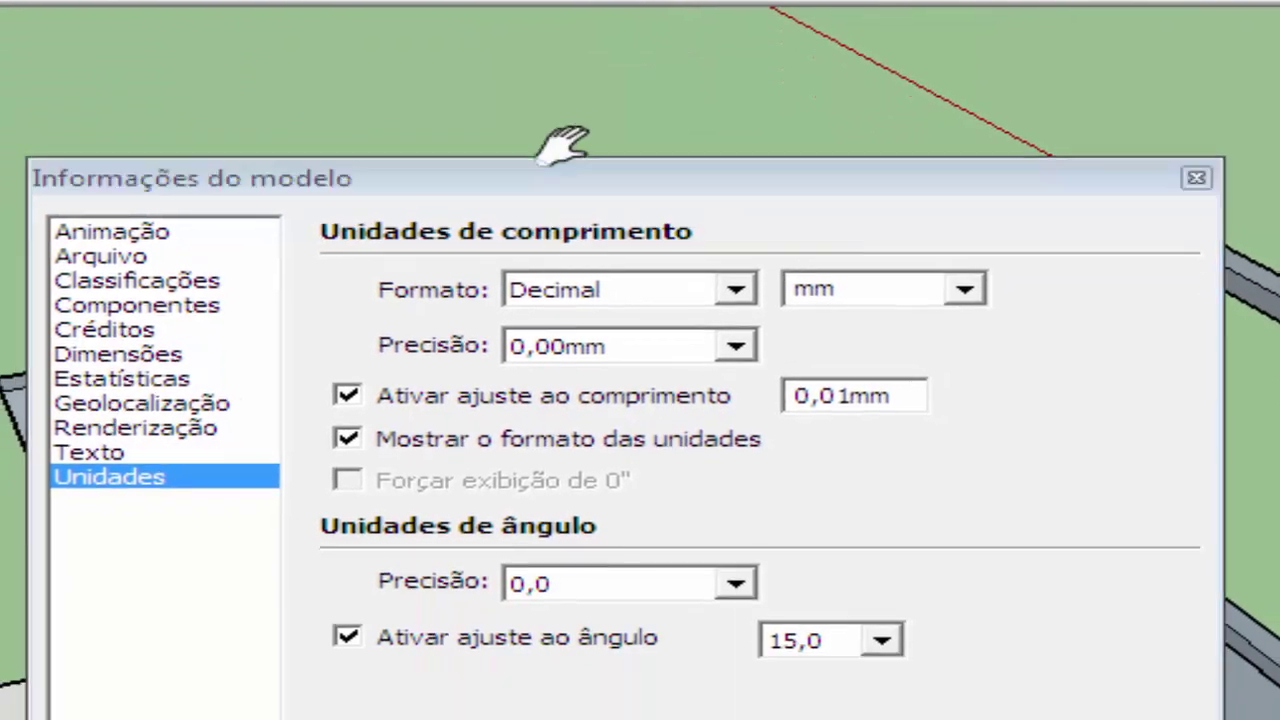
{"action": "left_click", "coordinate": [100, 406]}
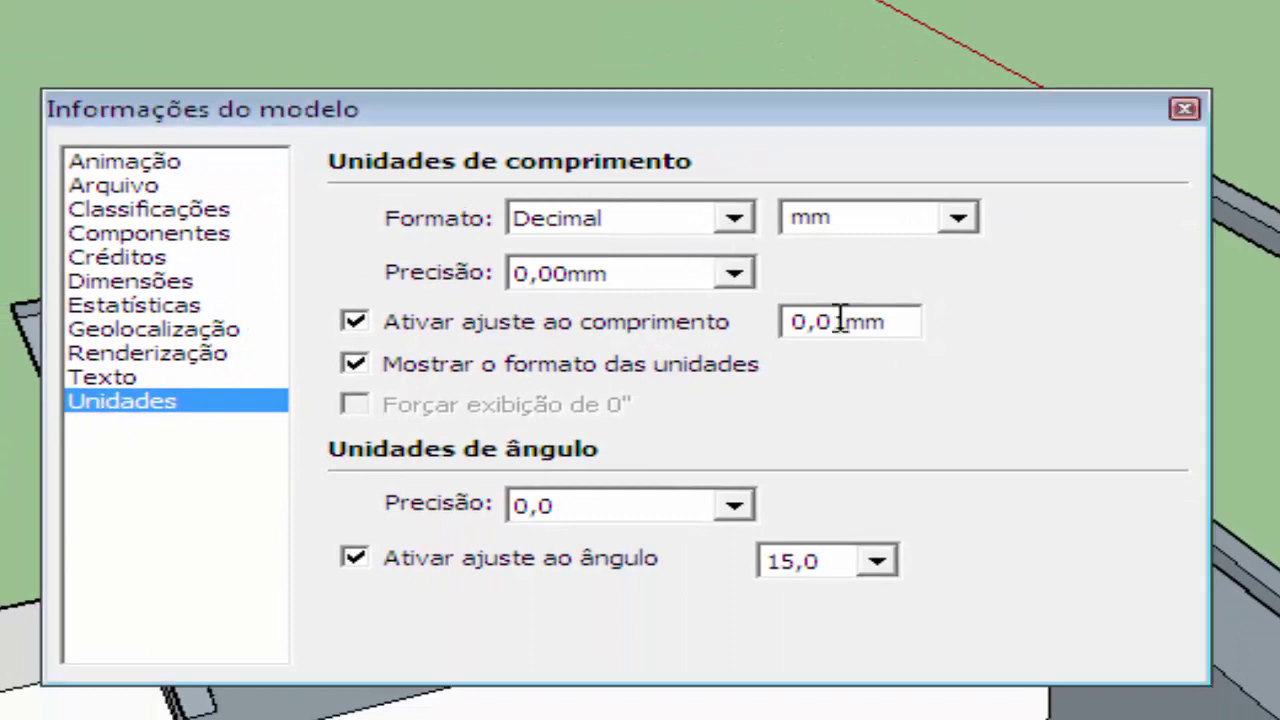
{"action": "left_click", "coordinate": [958, 220]}
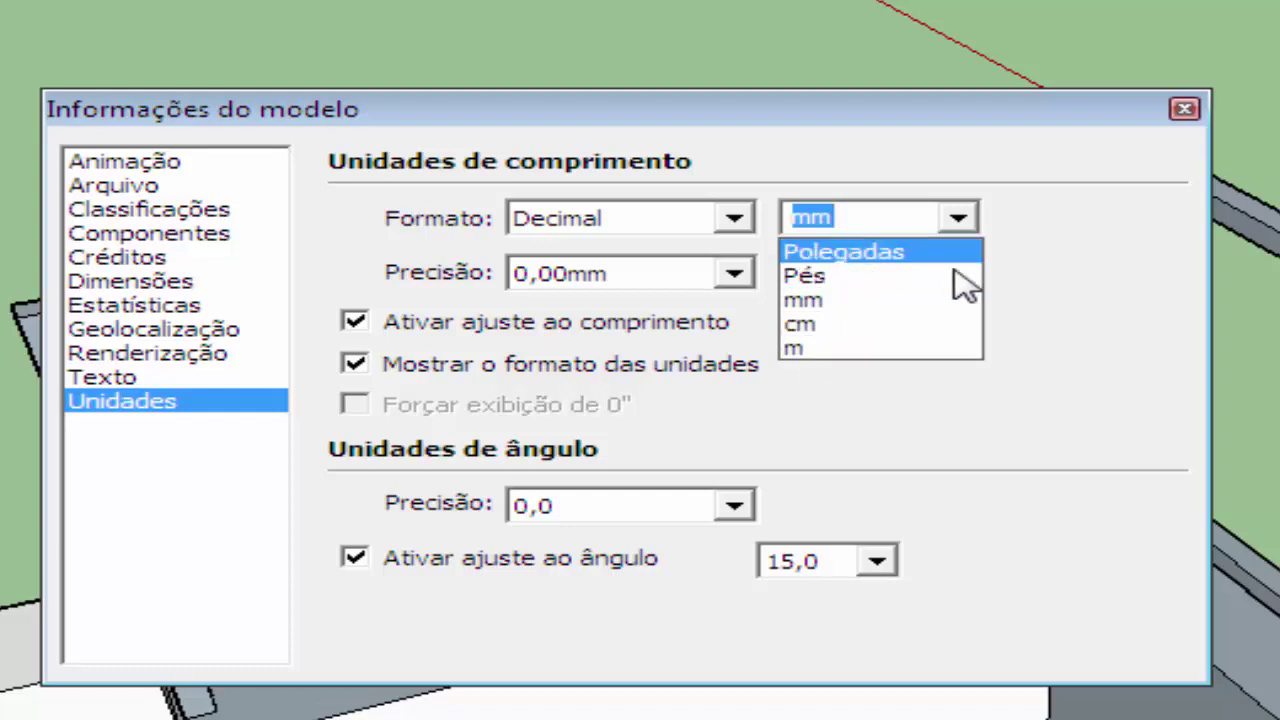
{"action": "left_click", "coordinate": [808, 301]}
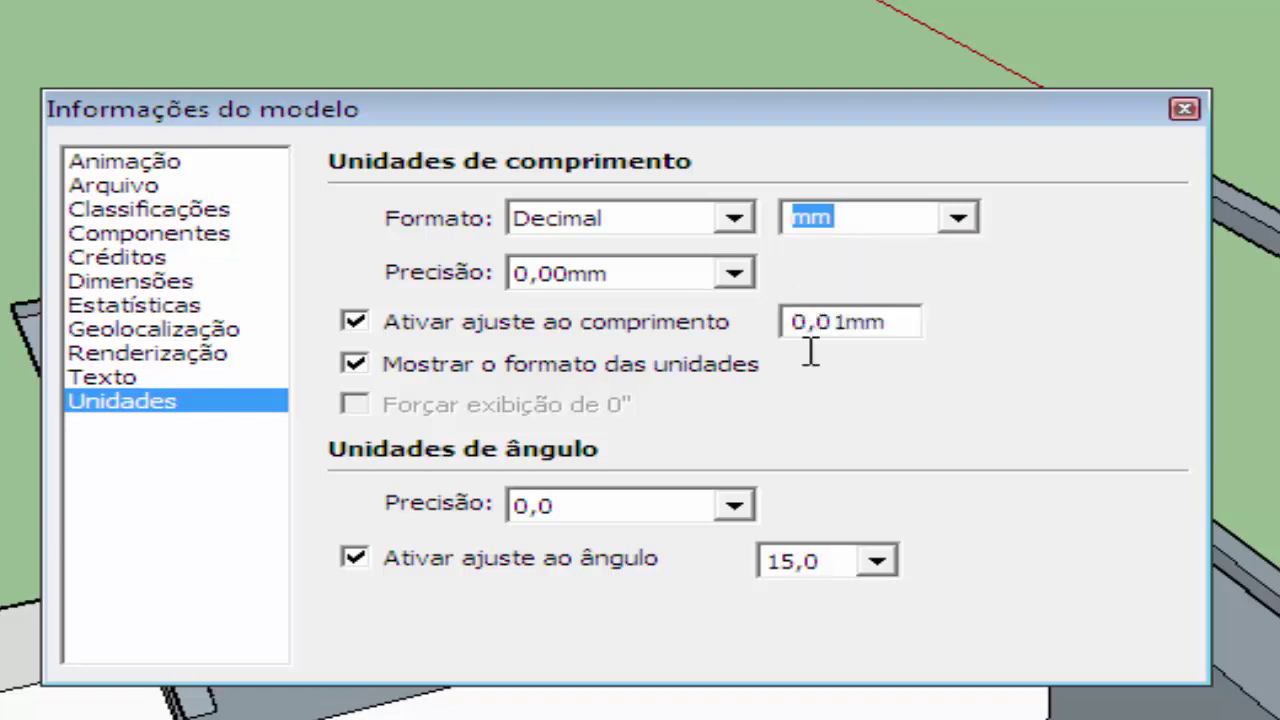
{"action": "left_click", "coordinate": [1184, 108]}
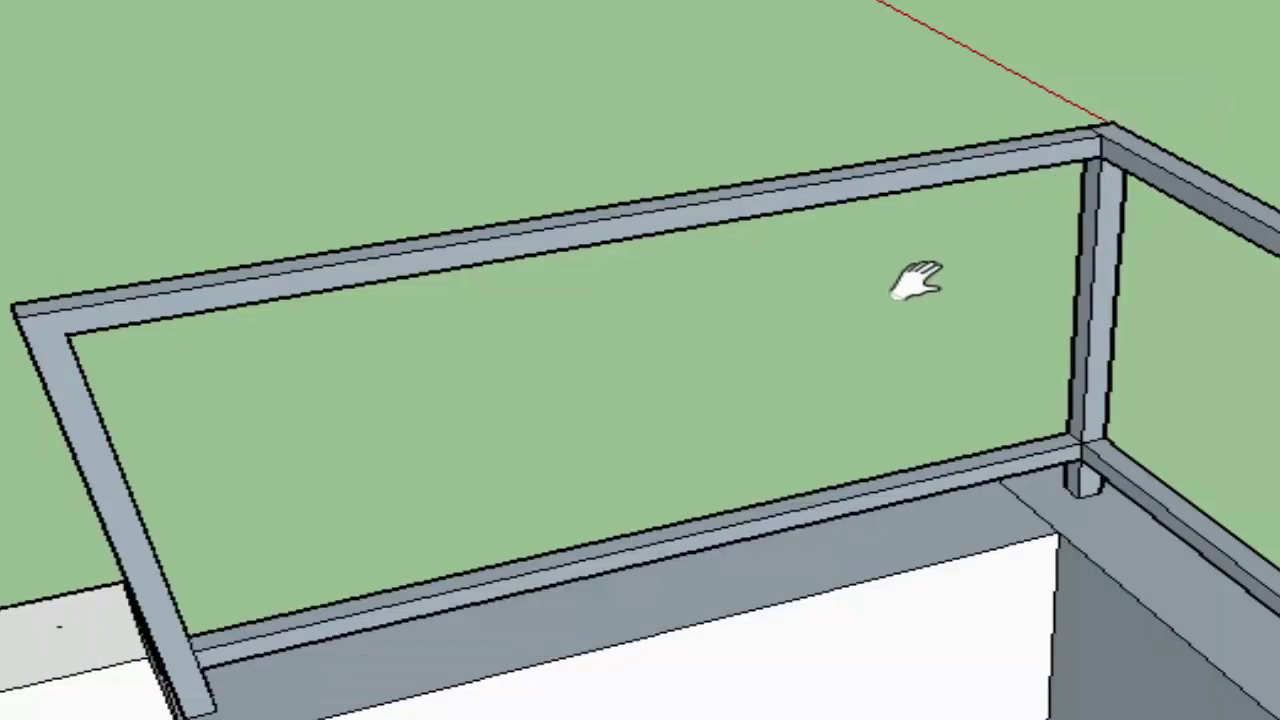
Step: Orbit along the red axis around to the finished section of bars
{"action": "mouse_move", "coordinate": [1004, 347]}
{"action": "middle_mouse_down"}
{"action": "mouse_move", "coordinate": [951, 449]}
{"action": "mouse_move", "coordinate": [1086, 386]}
{"action": "mouse_move", "coordinate": [960, 410]}
{"action": "middle_mouse_up"}
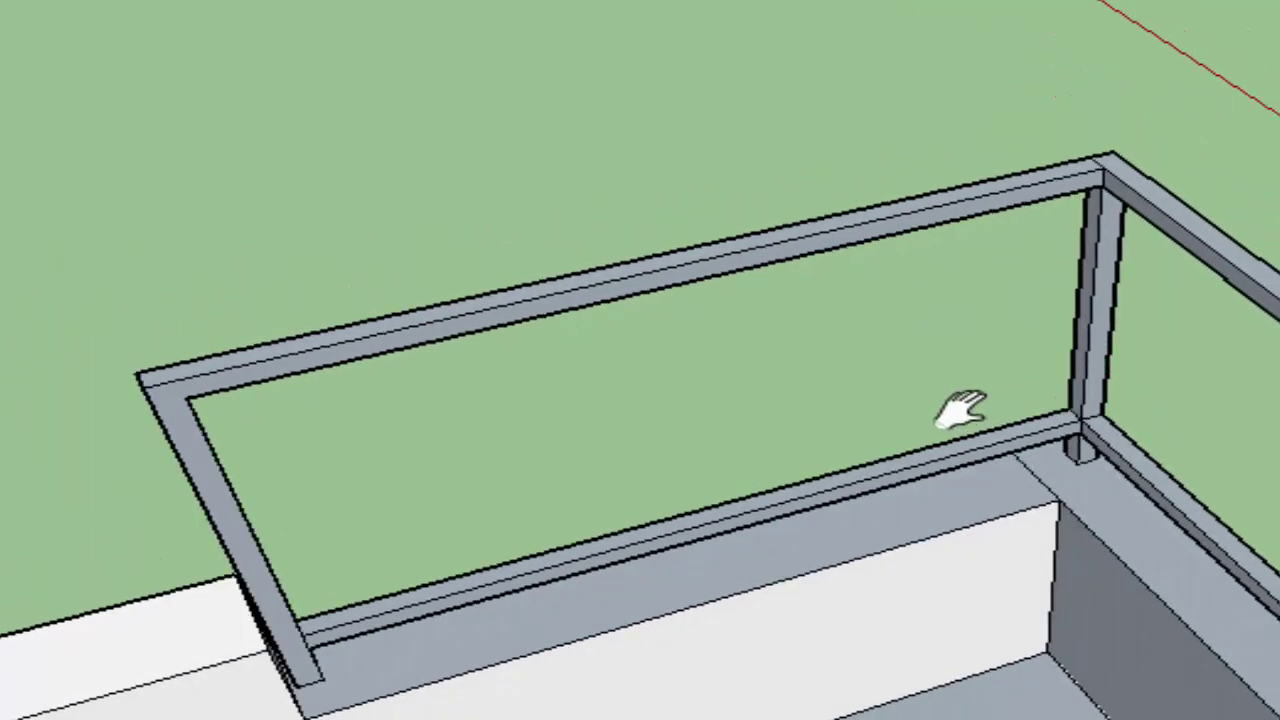
{"action": "mouse_move", "coordinate": [913, 369]}
{"action": "middle_mouse_down"}
{"action": "mouse_move", "coordinate": [920, 303]}
{"action": "mouse_move", "coordinate": [900, 229]}
{"action": "middle_mouse_up"}
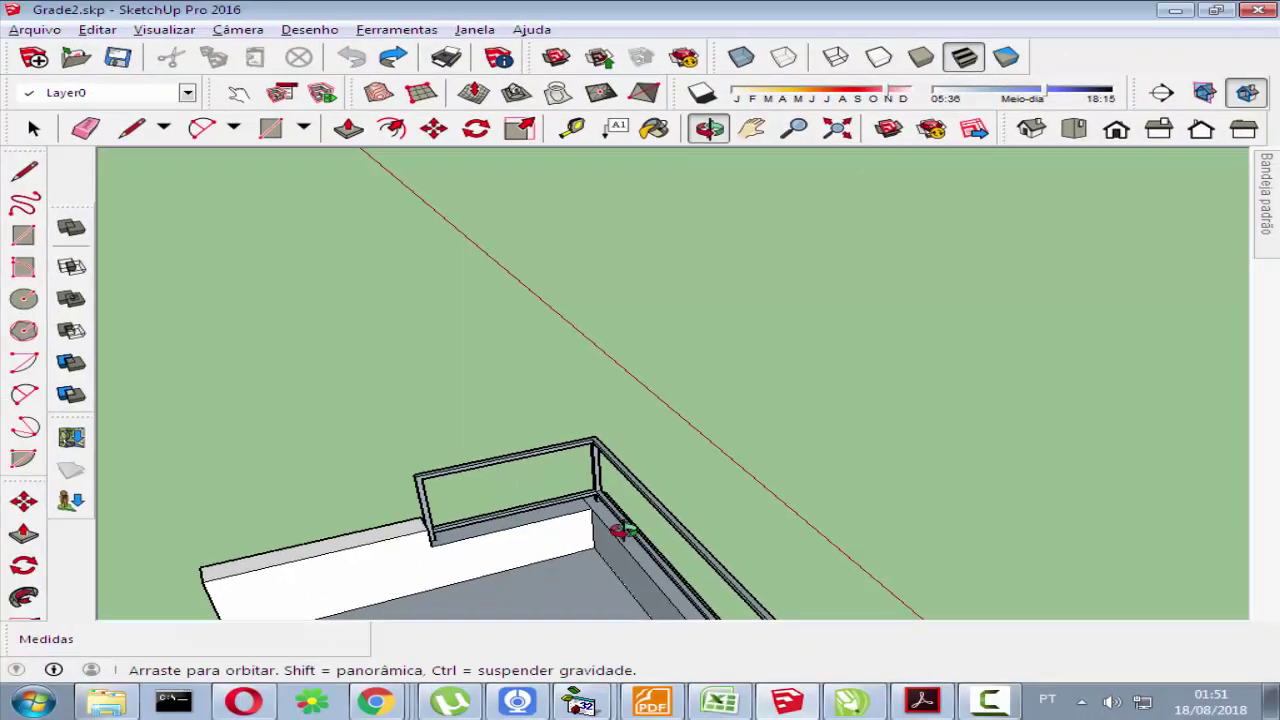
{"action": "mouse_move", "coordinate": [600, 520]}
{"action": "middle_mouse_down"}
{"action": "mouse_move", "coordinate": [888, 465]}
{"action": "mouse_move", "coordinate": [771, 523]}
{"action": "mouse_move", "coordinate": [980, 506]}
{"action": "mouse_move", "coordinate": [1017, 425]}
{"action": "mouse_move", "coordinate": [749, 451]}
{"action": "mouse_move", "coordinate": [886, 471]}
{"action": "mouse_move", "coordinate": [794, 394]}
{"action": "mouse_move", "coordinate": [908, 451]}
{"action": "mouse_move", "coordinate": [662, 508]}
{"action": "middle_mouse_up"}
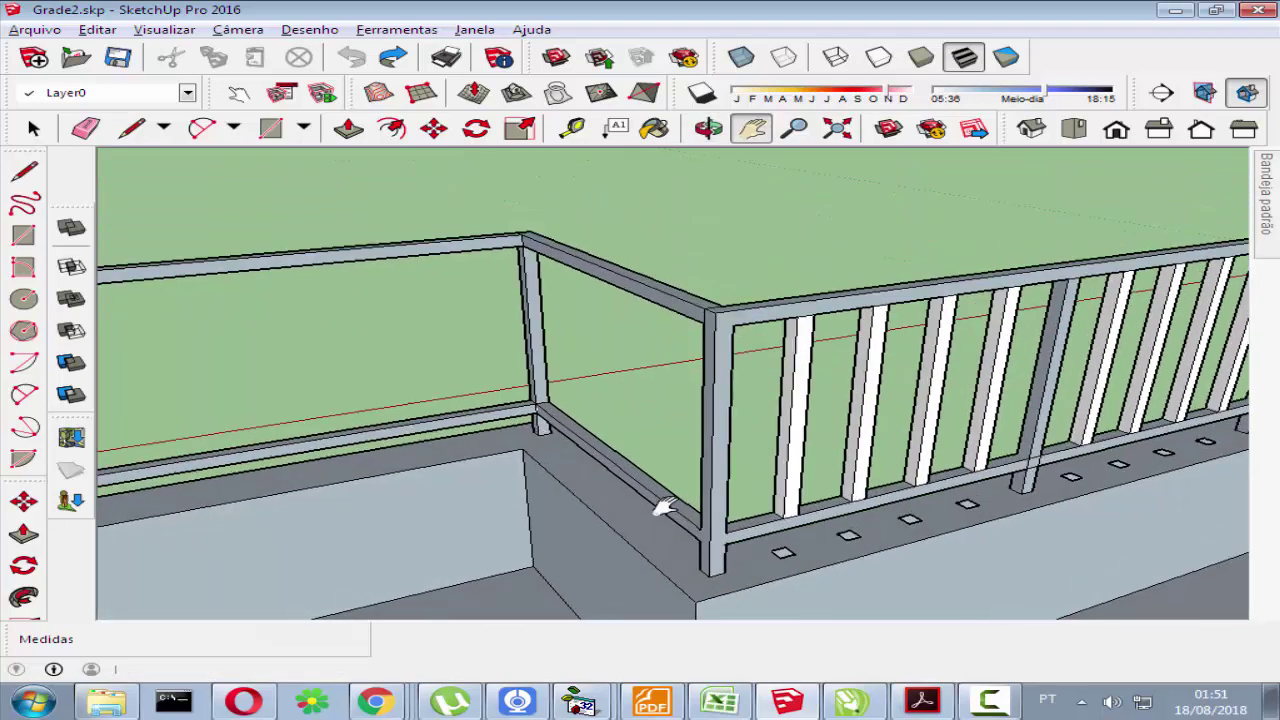
{"action": "scroll", "coordinate": [865, 512], "scroll_direction": "up", "scroll_amount": 3}
{"action": "mouse_move", "coordinate": [903, 490]}
{"action": "middle_mouse_down"}
{"action": "mouse_move", "coordinate": [794, 563]}
{"action": "mouse_move", "coordinate": [780, 531]}
{"action": "middle_mouse_up"}
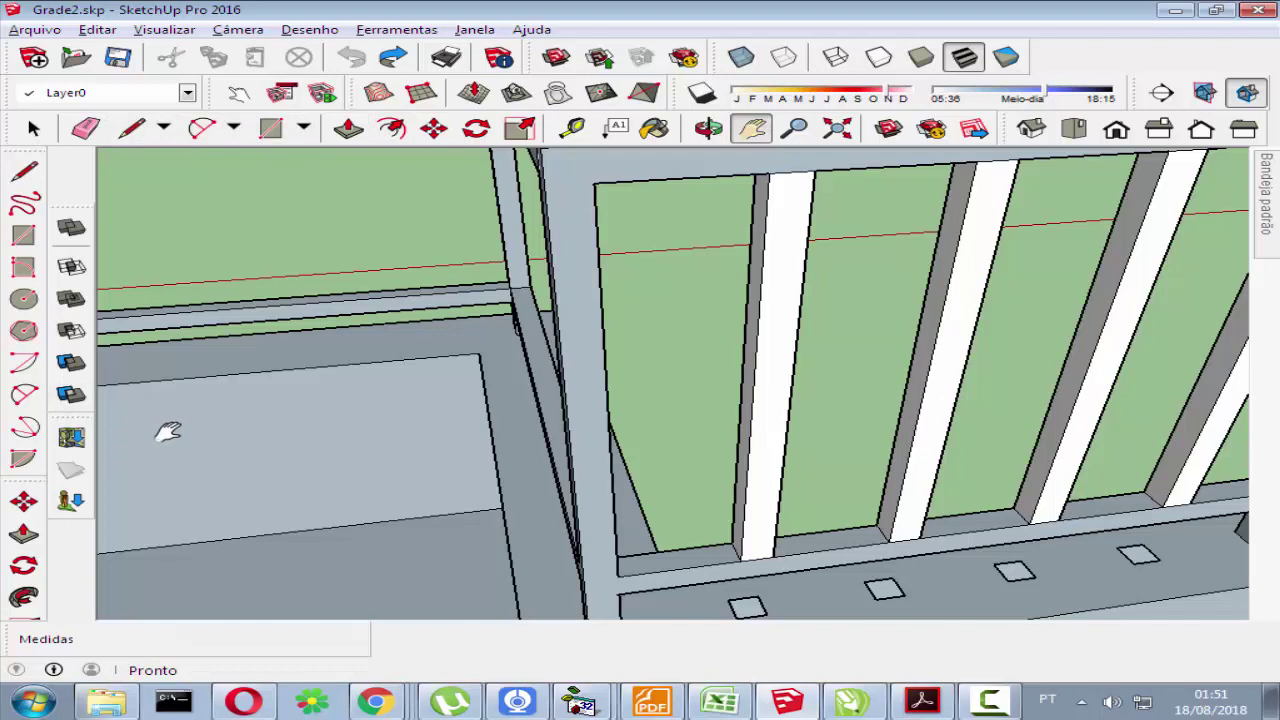
Step: Measure the spacing from a bar's bottom corner to the next bar with Tape Measure
{"action": "key", "text": "t"}
{"action": "left_click", "coordinate": [773, 556]}
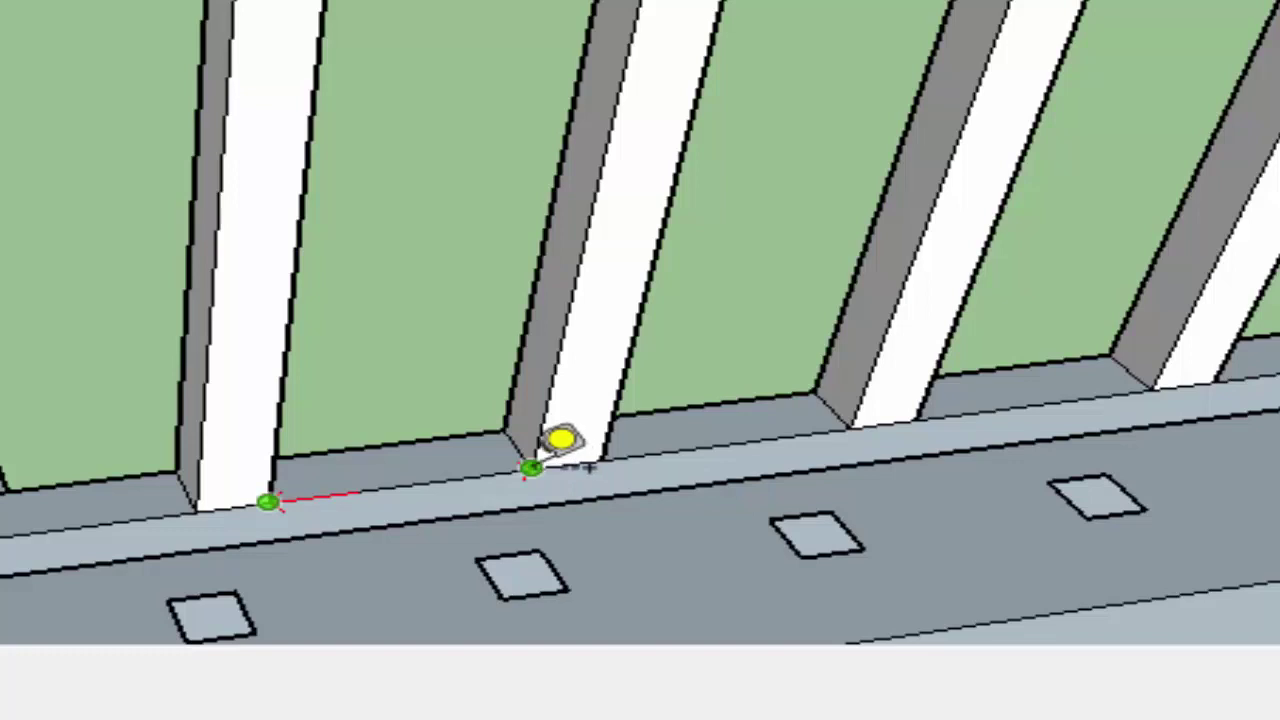
{"action": "scroll", "coordinate": [555, 443], "scroll_direction": "down", "scroll_amount": 3}
{"action": "scroll", "coordinate": [510, 447], "scroll_direction": "down", "scroll_amount": 3}
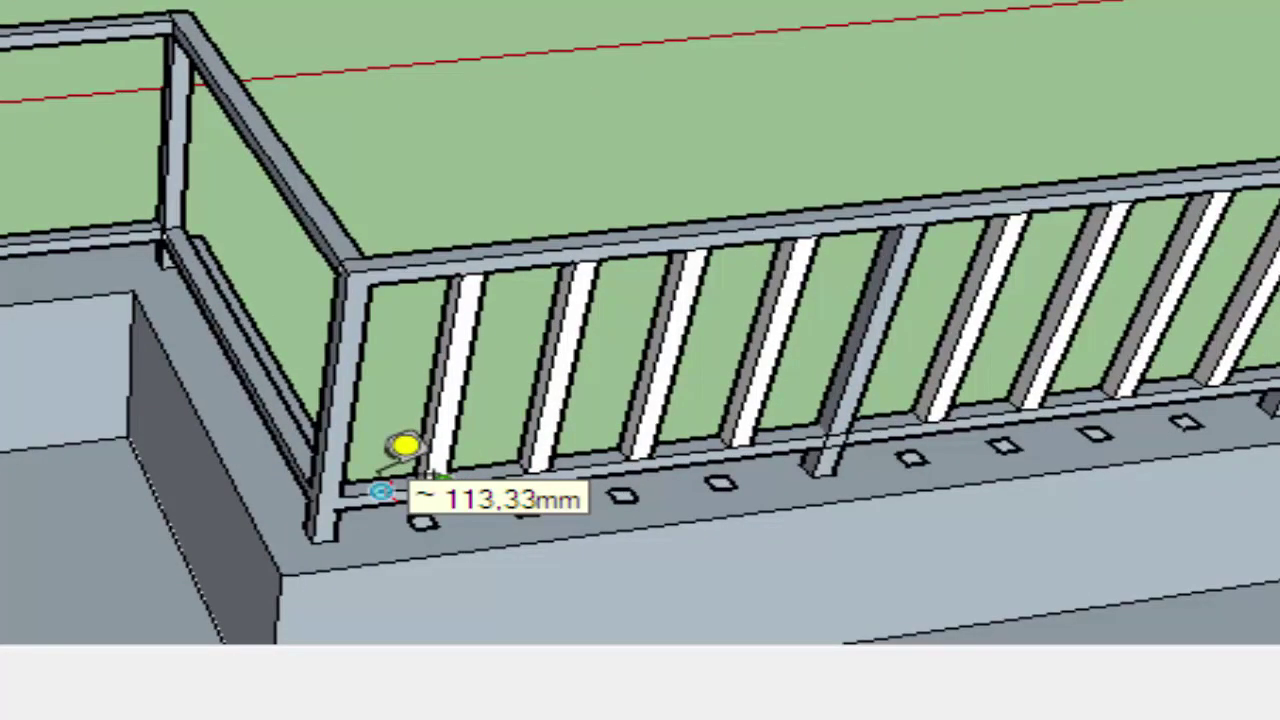
Step: Orbit and zoom back to the empty rail frame's corner, viewed from higher up
{"action": "mouse_move", "coordinate": [110, 362]}
{"action": "middle_mouse_down"}
{"action": "mouse_move", "coordinate": [194, 229]}
{"action": "mouse_move", "coordinate": [77, 223]}
{"action": "middle_mouse_up"}
{"action": "scroll", "coordinate": [77, 223], "scroll_direction": "down", "scroll_amount": 5}
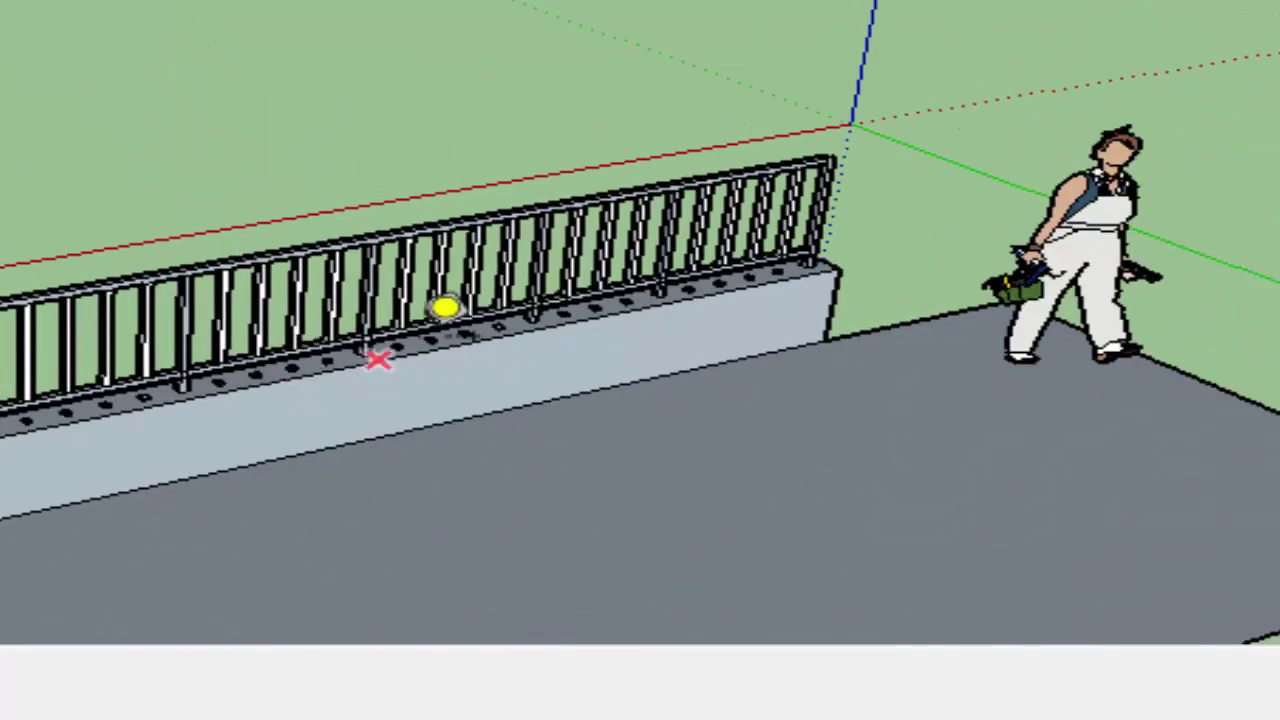
{"action": "middle_click_drag", "start_coordinate": [443, 306], "coordinate": [600, 320]}
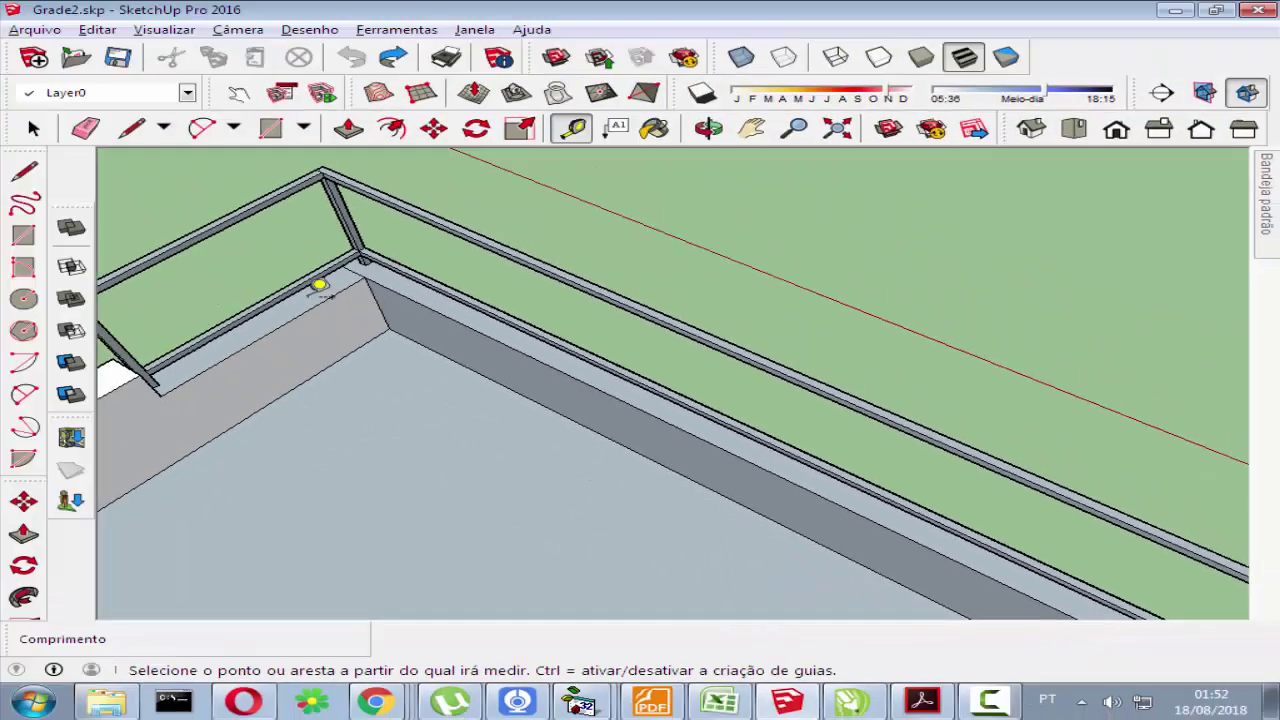
{"action": "middle_click_drag", "start_coordinate": [318, 286], "coordinate": [291, 216]}
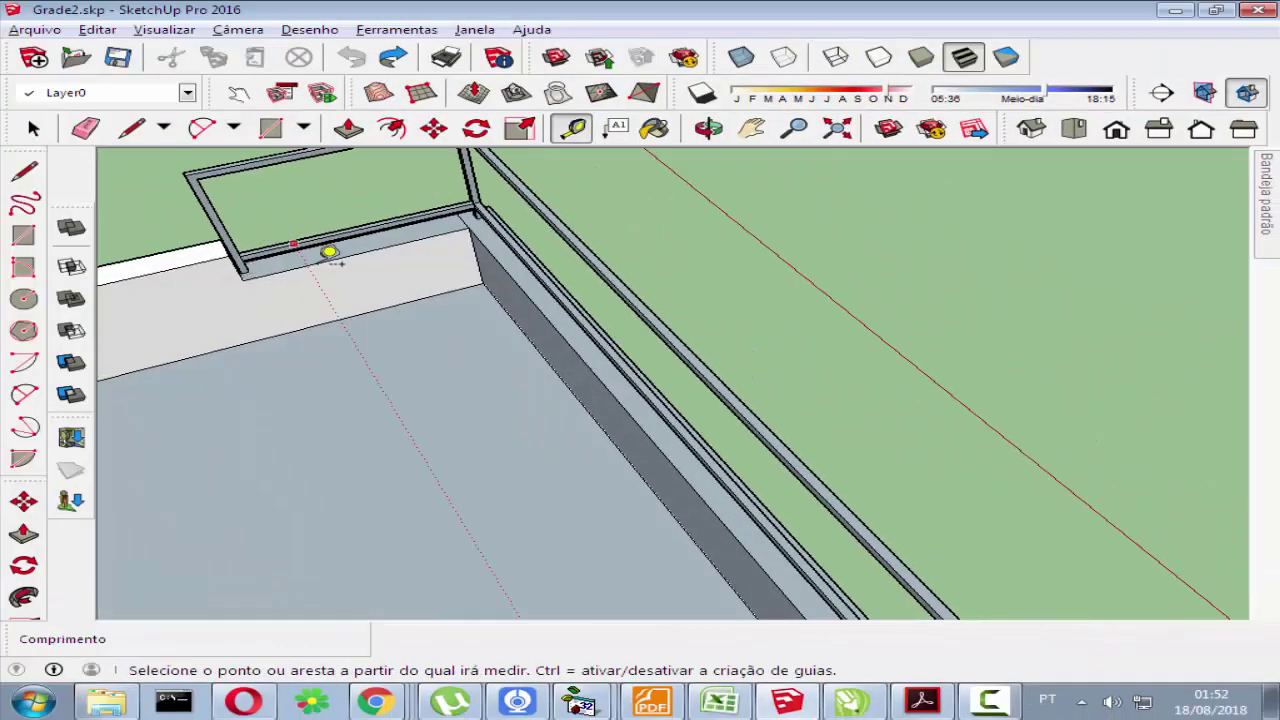
{"action": "mouse_move", "coordinate": [342, 263]}
{"action": "middle_mouse_down"}
{"action": "mouse_move", "coordinate": [311, 225]}
{"action": "mouse_move", "coordinate": [372, 244]}
{"action": "middle_mouse_up"}
{"action": "mouse_move", "coordinate": [465, 352]}
{"action": "middle_mouse_down"}
{"action": "mouse_move", "coordinate": [392, 236]}
{"action": "mouse_move", "coordinate": [434, 334]}
{"action": "middle_mouse_up"}
{"action": "mouse_move", "coordinate": [263, 228]}
{"action": "middle_mouse_down", "text": "shift"}
{"action": "mouse_move", "coordinate": [394, 366]}
{"action": "mouse_move", "coordinate": [393, 301]}
{"action": "mouse_move", "coordinate": [363, 328]}
{"action": "middle_mouse_up", "text": "shift"}
{"action": "middle_click_drag", "start_coordinate": [403, 283], "coordinate": [340, 370], "text": "shift"}
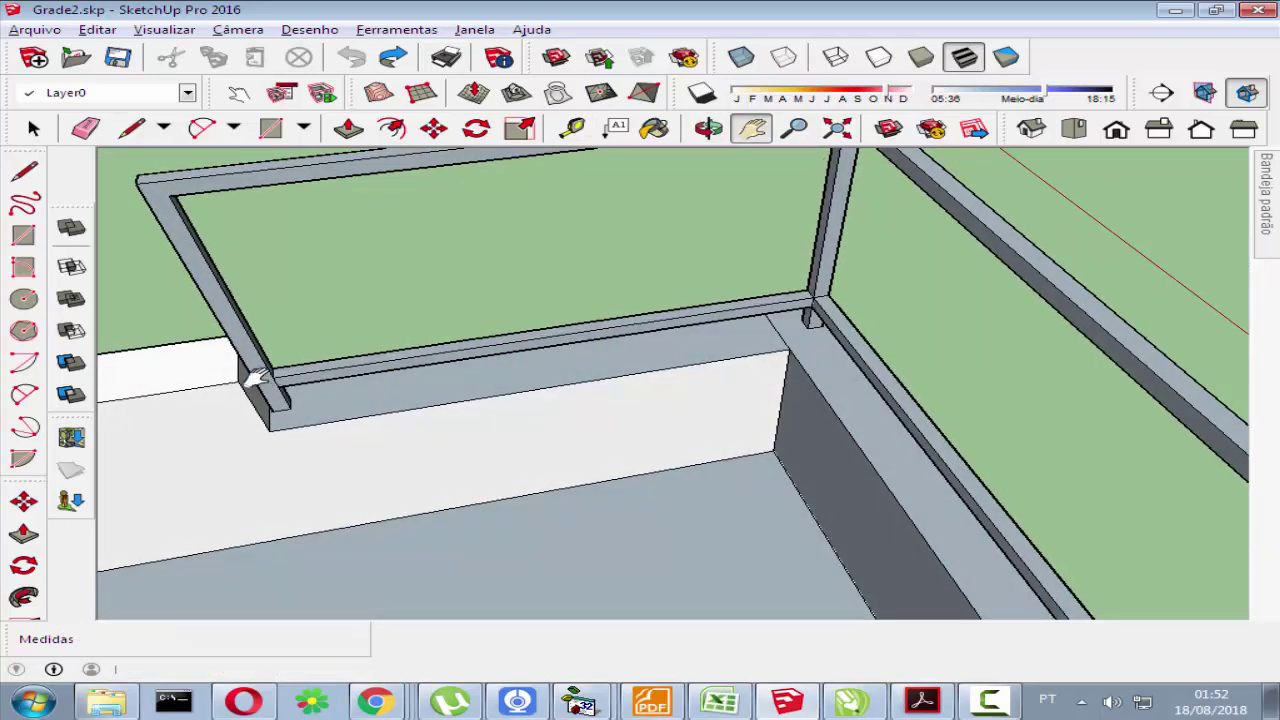
{"action": "scroll", "coordinate": [391, 357], "scroll_direction": "up", "scroll_amount": 1}
{"action": "scroll", "coordinate": [408, 337], "scroll_direction": "up", "scroll_amount": 1}
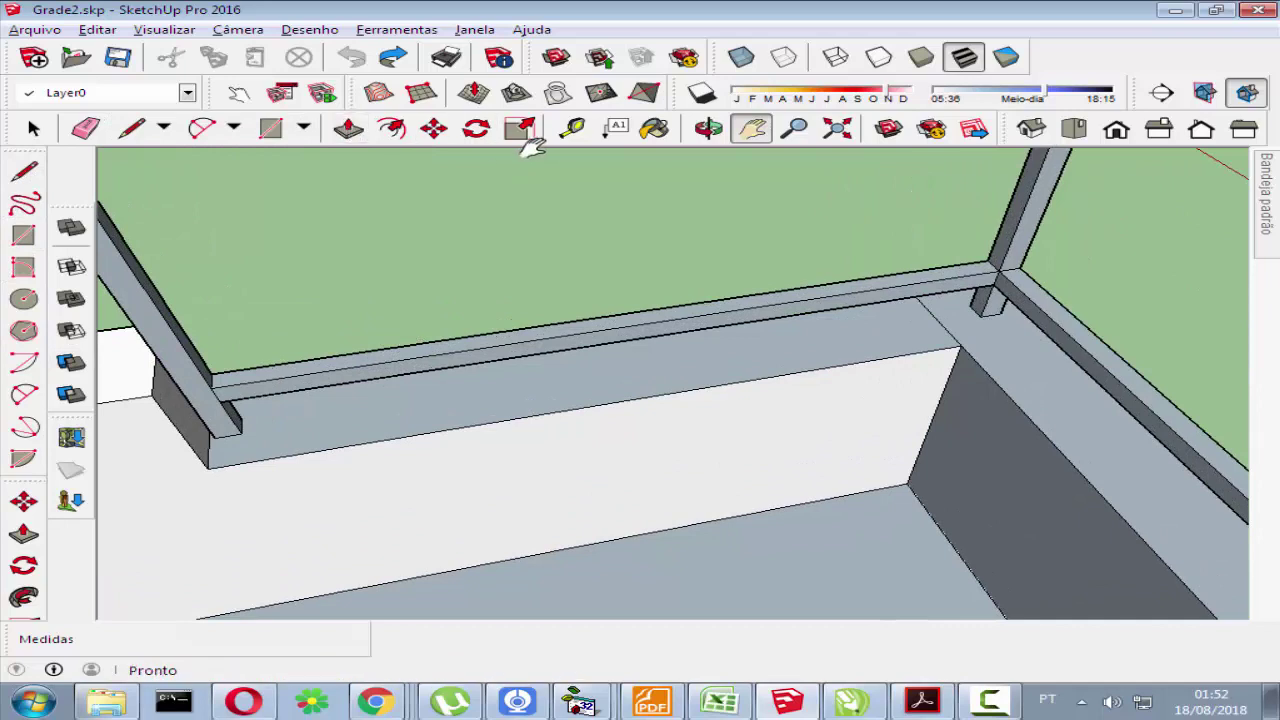
Step: Check the 40 mm offset at the empty frame's inner corner with Tape Measure
{"action": "key", "text": "t"}
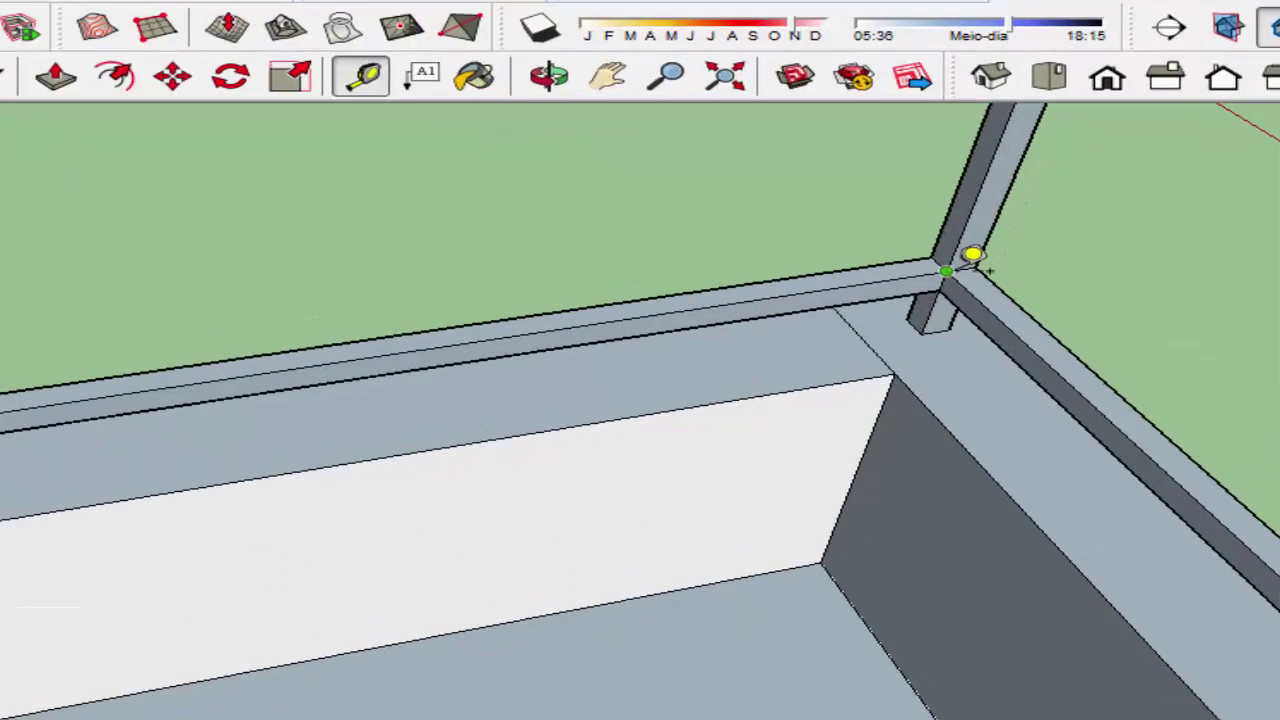
{"action": "left_click", "coordinate": [1000, 270]}
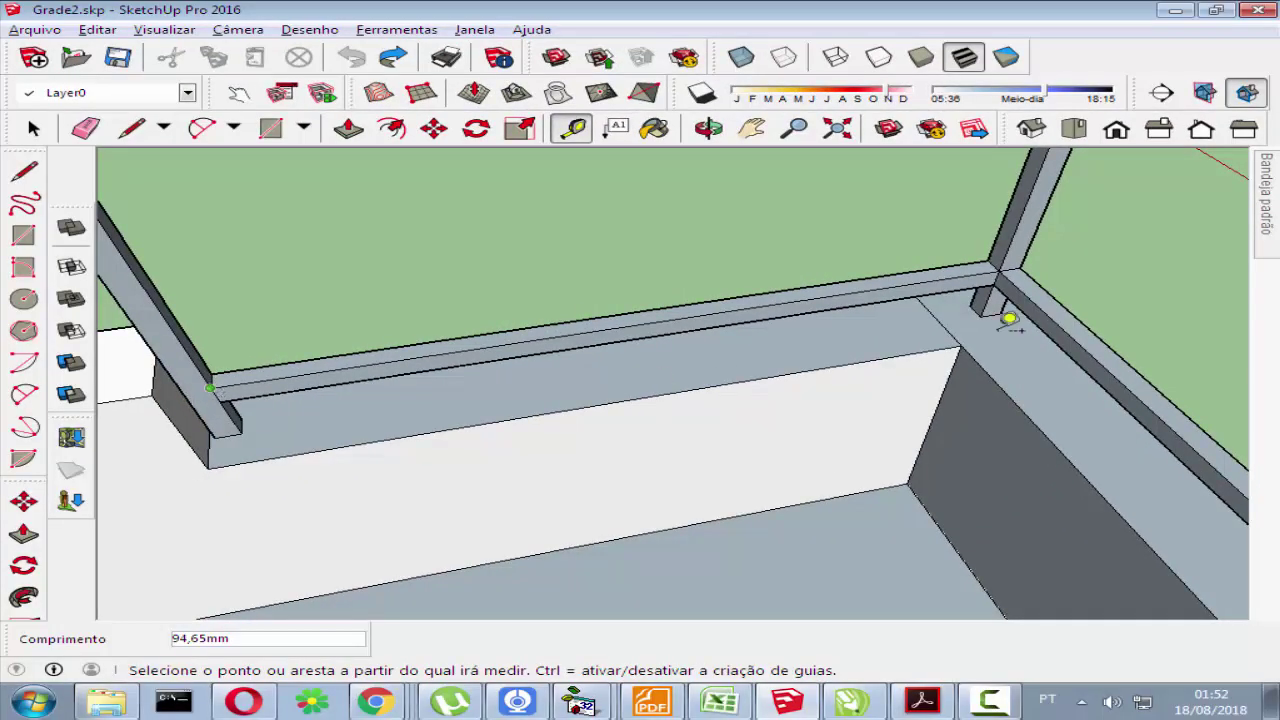
{"action": "scroll", "coordinate": [929, 263], "scroll_direction": "down", "scroll_amount": 3}
{"action": "scroll", "coordinate": [668, 224], "scroll_direction": "up", "scroll_amount": 3}
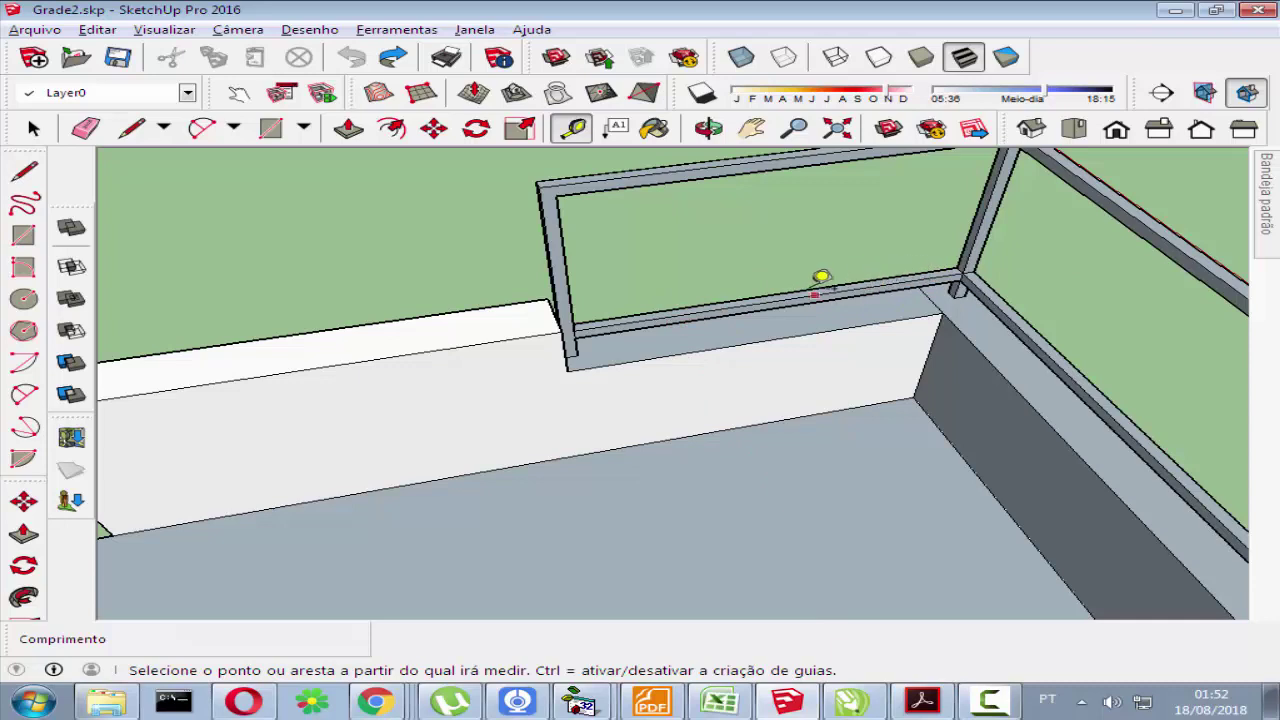
{"action": "middle_click_drag", "start_coordinate": [838, 254], "coordinate": [779, 310]}
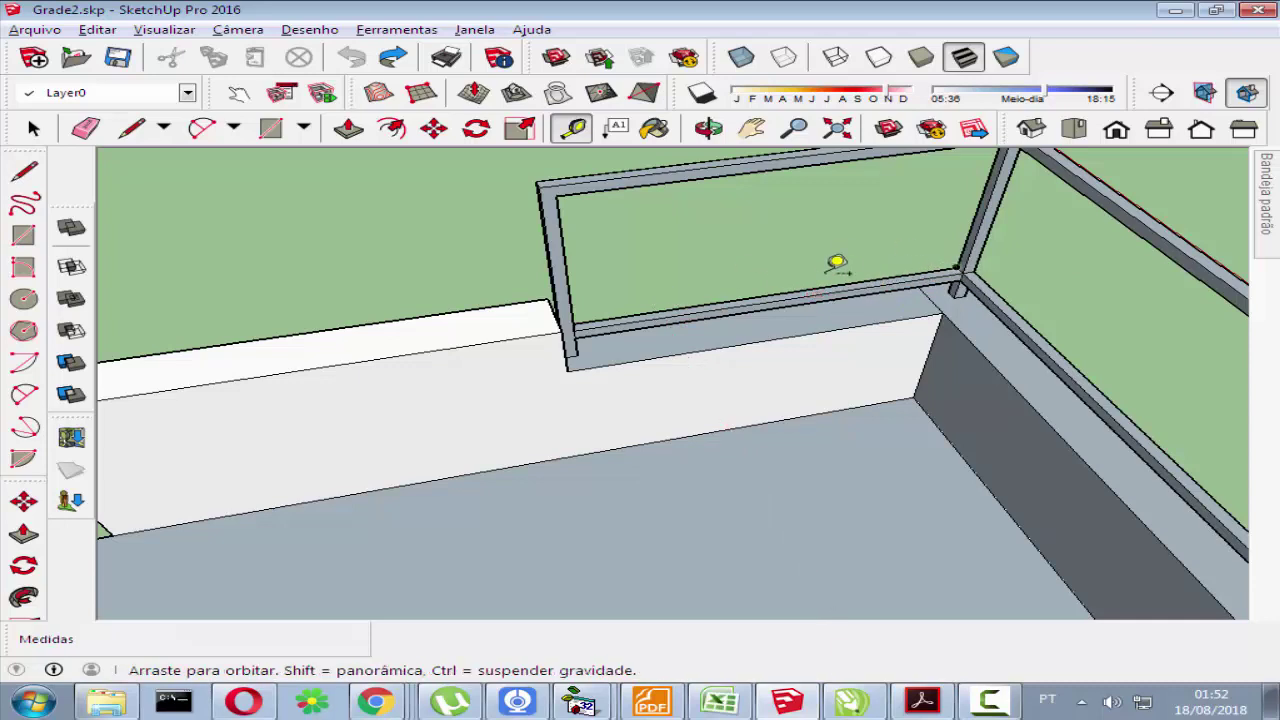
{"action": "scroll", "coordinate": [779, 310], "scroll_direction": "up", "scroll_amount": 2}
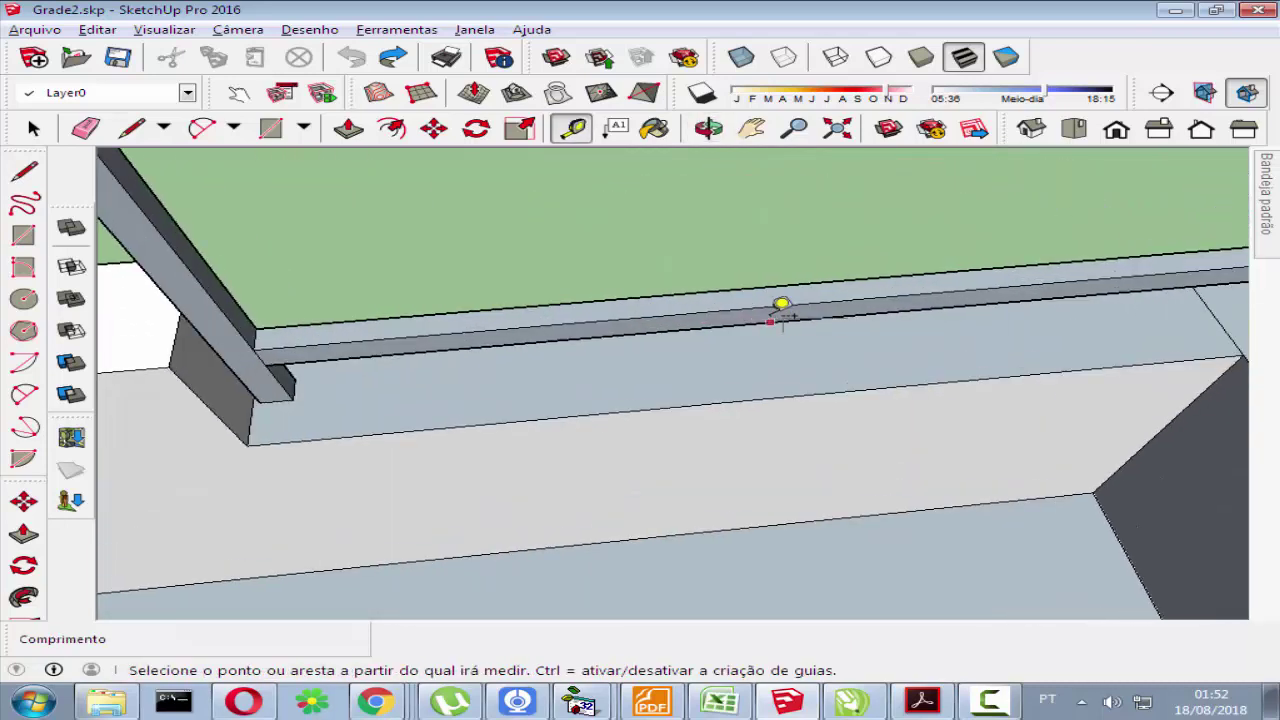
{"action": "scroll", "coordinate": [780, 303], "scroll_direction": "down", "scroll_amount": 2}
{"action": "middle_click_drag", "start_coordinate": [771, 309], "coordinate": [825, 297]}
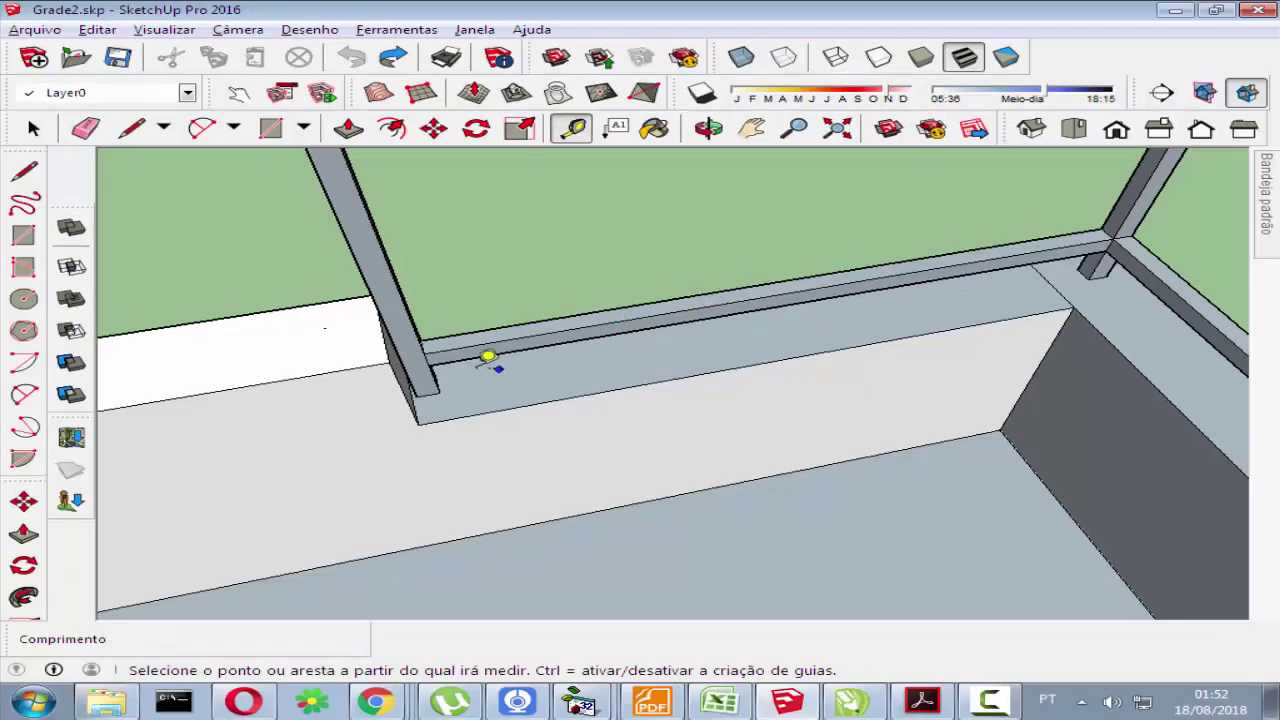
Step: Start a crosswise measurement from the frame's edge at the bottom rail corner
{"action": "middle_click_drag", "start_coordinate": [464, 342], "coordinate": [438, 321]}
{"action": "scroll", "coordinate": [438, 321], "scroll_direction": "up", "scroll_amount": 2}
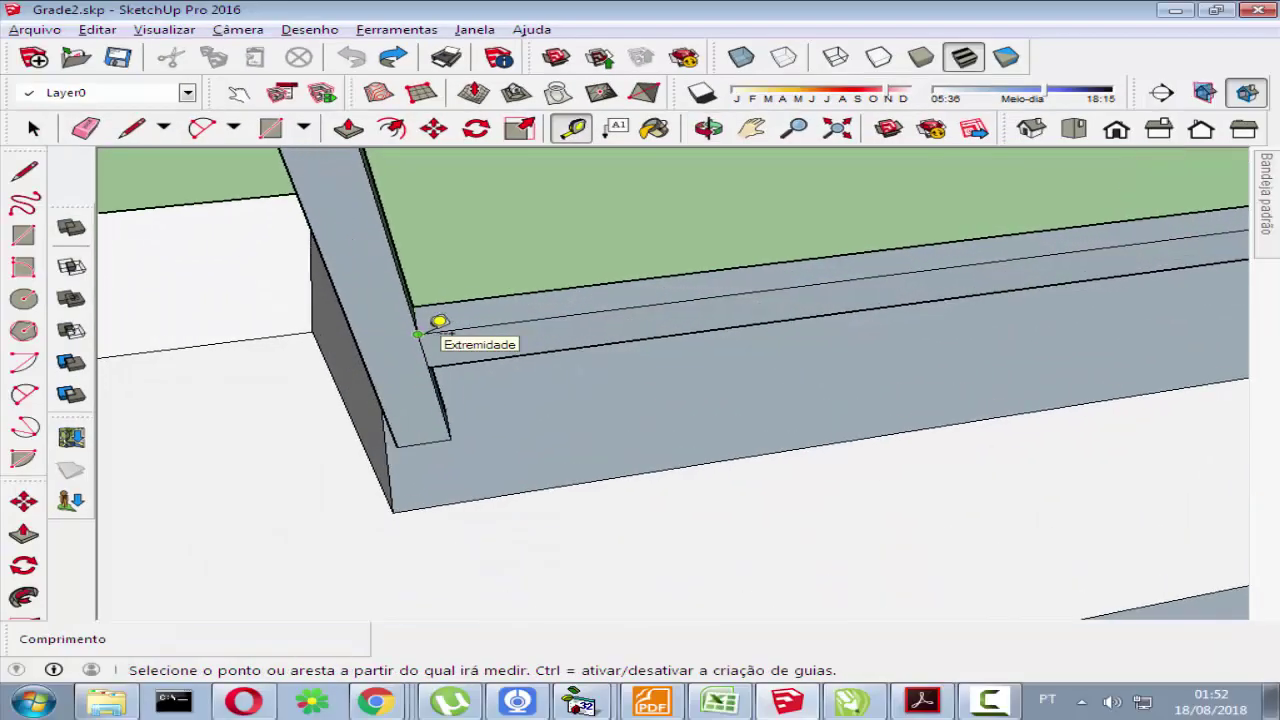
{"action": "left_click", "coordinate": [364, 333]}
{"action": "mouse_move", "coordinate": [474, 334]}
{"action": "middle_mouse_down"}
{"action": "mouse_move", "coordinate": [1026, 283]}
{"action": "mouse_move", "coordinate": [922, 347]}
{"action": "mouse_move", "coordinate": [1066, 334]}
{"action": "middle_mouse_up"}
{"action": "mouse_move", "coordinate": [1033, 289]}
{"action": "middle_mouse_down", "text": "shift"}
{"action": "mouse_move", "coordinate": [640, 374]}
{"action": "mouse_move", "coordinate": [806, 371]}
{"action": "mouse_move", "coordinate": [585, 400]}
{"action": "middle_mouse_up", "text": "shift"}
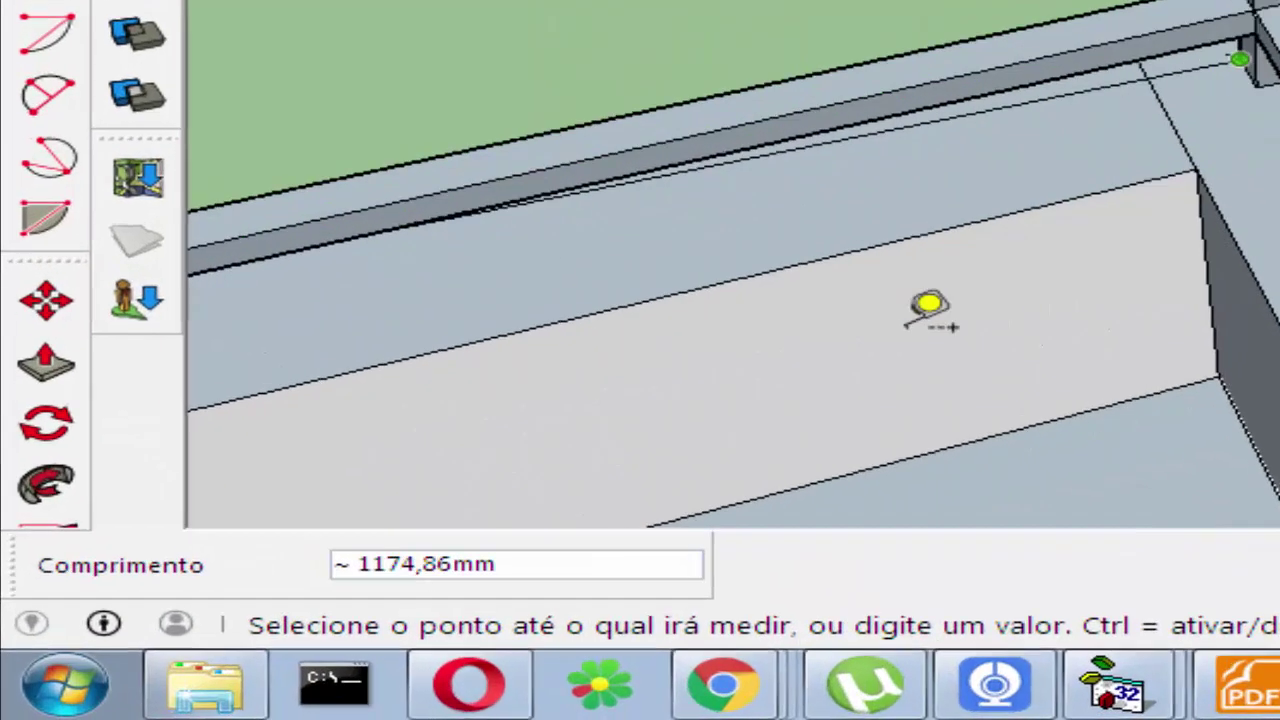
Step: Place a guide at 899,91 mm and finish measuring the rail at about 1361,55 mm
{"action": "type", "text": "899,91"}
{"action": "key", "text": "Return"}
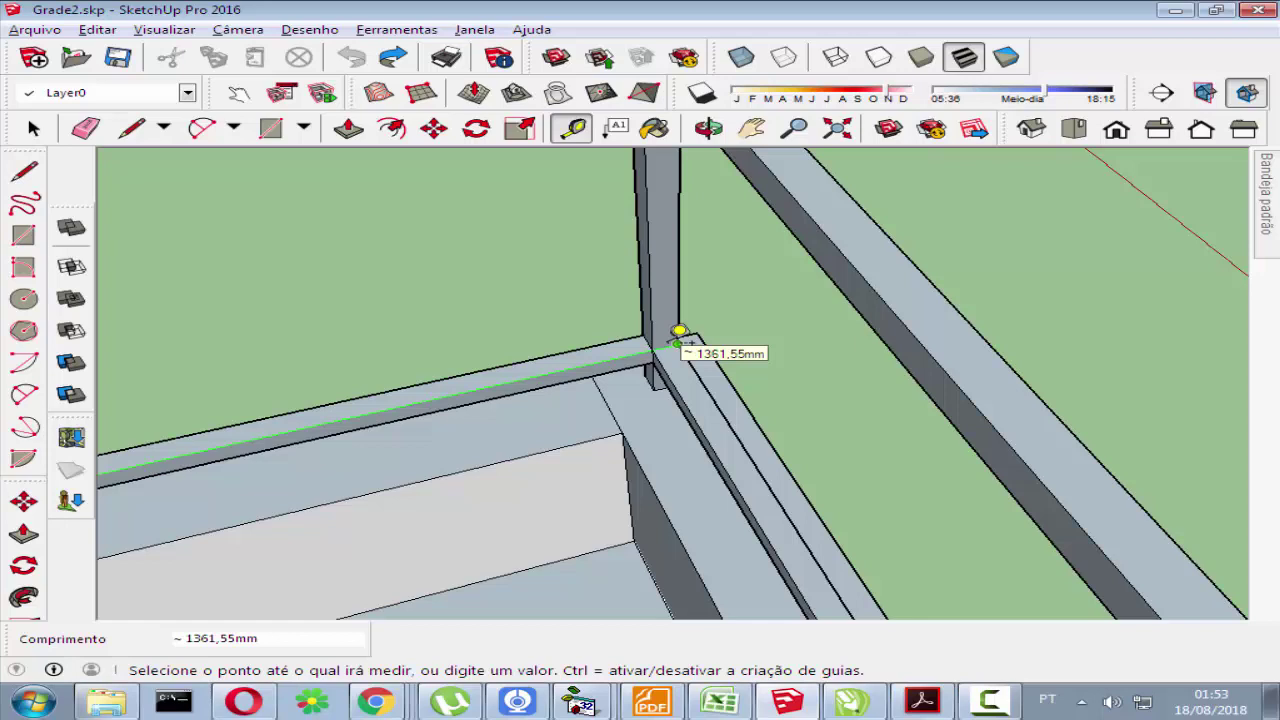
{"action": "left_click", "coordinate": [678, 340]}
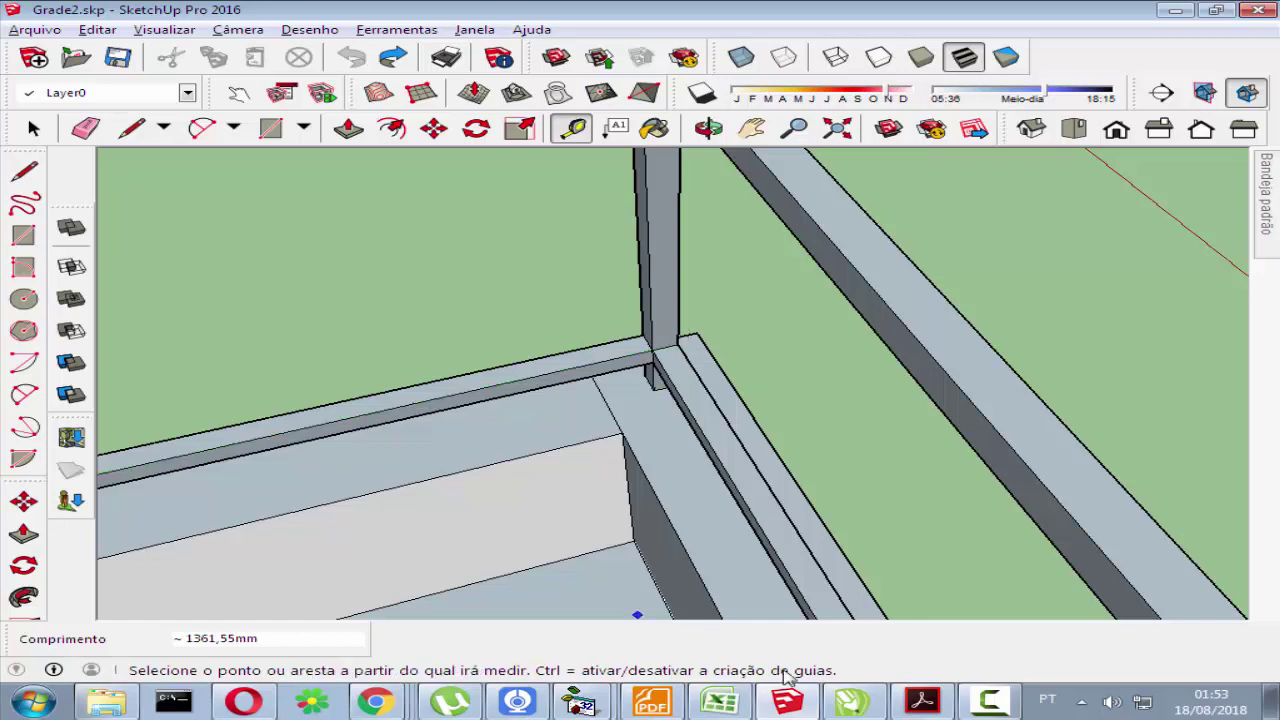
Step: In CorelDRAW, delete the six-piece lower bar and drag a copy of the small rectangle
{"action": "left_click", "coordinate": [851, 698]}
{"action": "scroll", "coordinate": [514, 372], "scroll_direction": "down", "scroll_amount": 4}
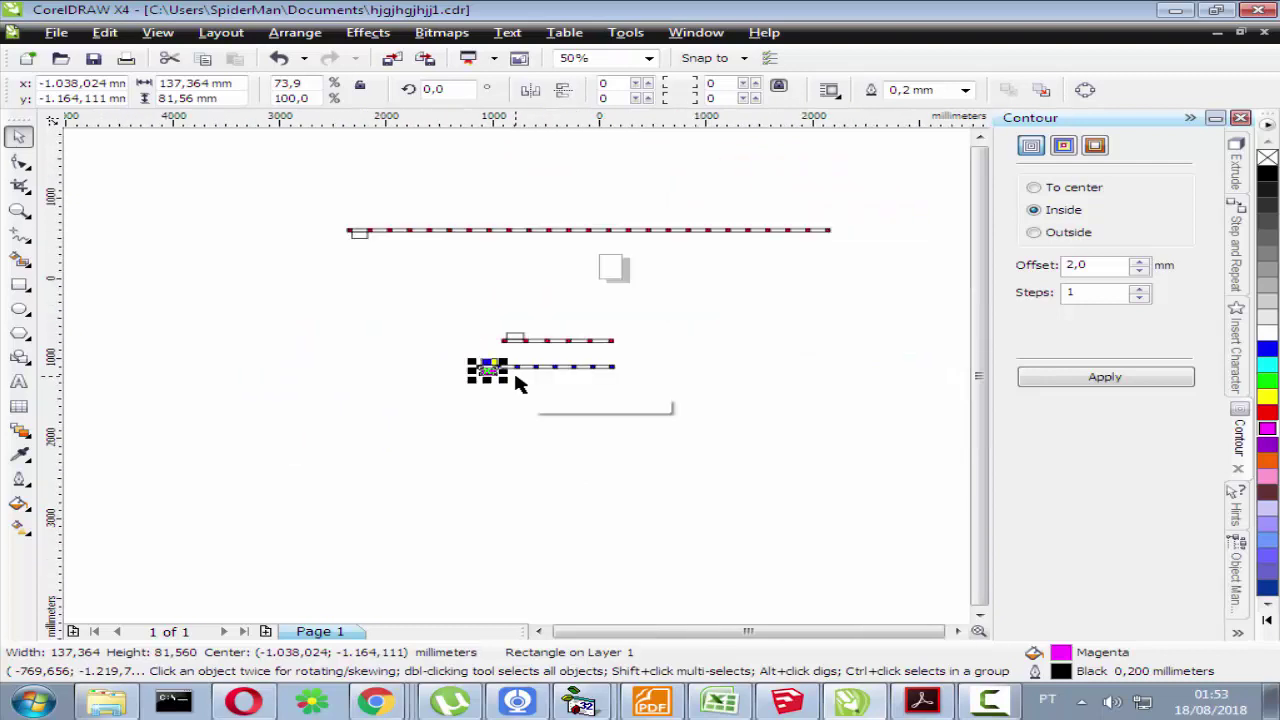
{"action": "left_click_drag", "start_coordinate": [671, 427], "coordinate": [650, 405]}
{"action": "key", "text": "Delete"}
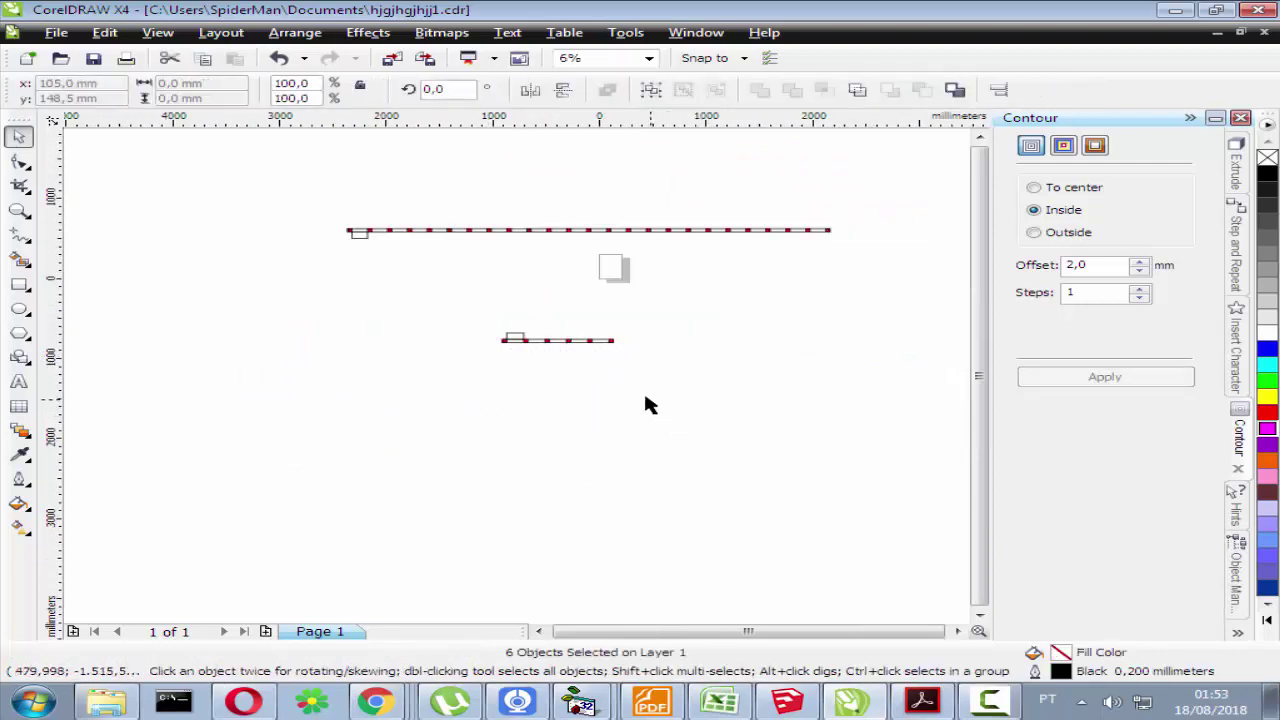
{"action": "scroll", "coordinate": [520, 360], "scroll_direction": "up", "scroll_amount": 2}
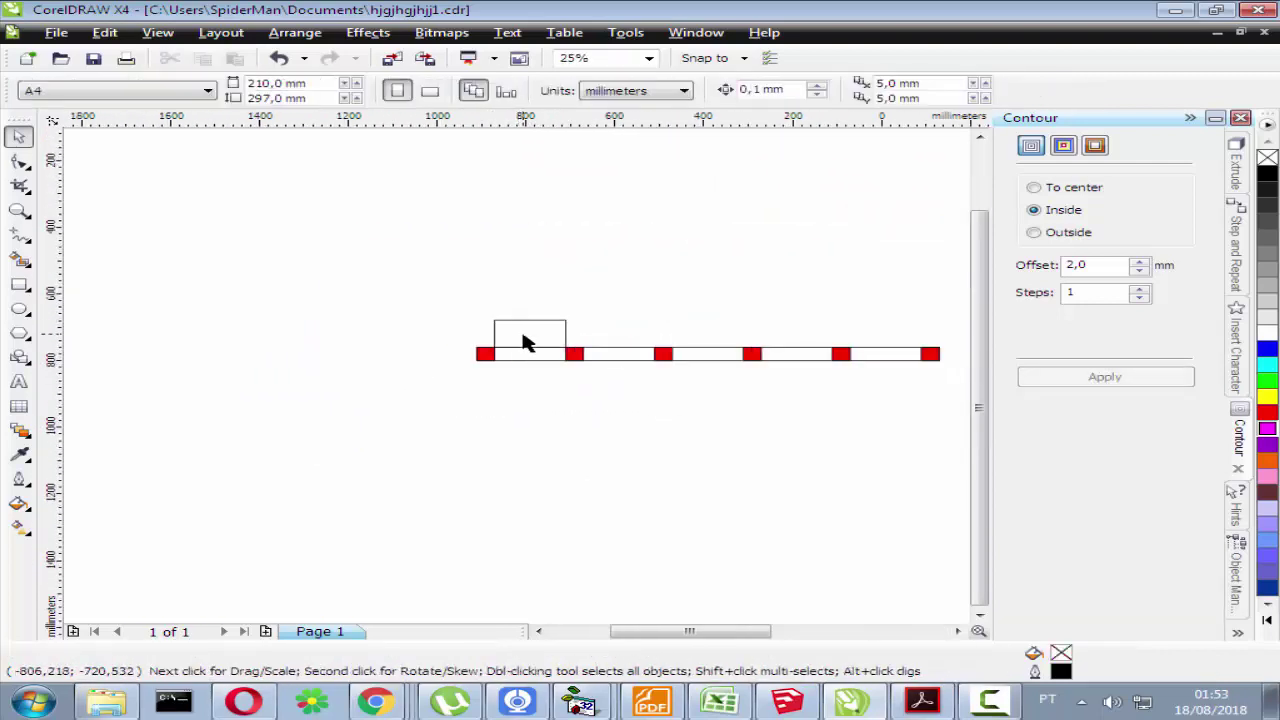
{"action": "left_click_drag", "start_coordinate": [523, 337], "coordinate": [488, 447]}
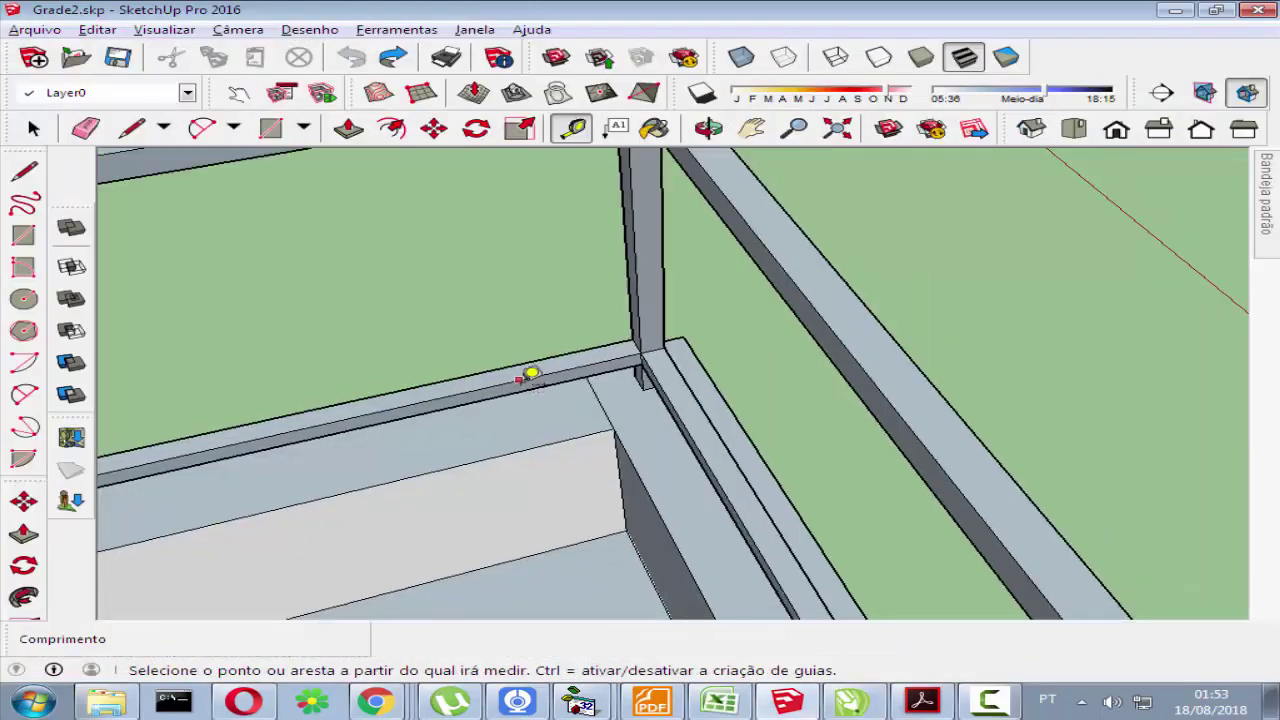
Step: Orbit around the empty frame's corner post, pick Tape Measure, and return to CorelDRAW
{"action": "left_click_drag", "start_coordinate": [773, 324], "coordinate": [737, 337]}
{"action": "key", "text": "t"}
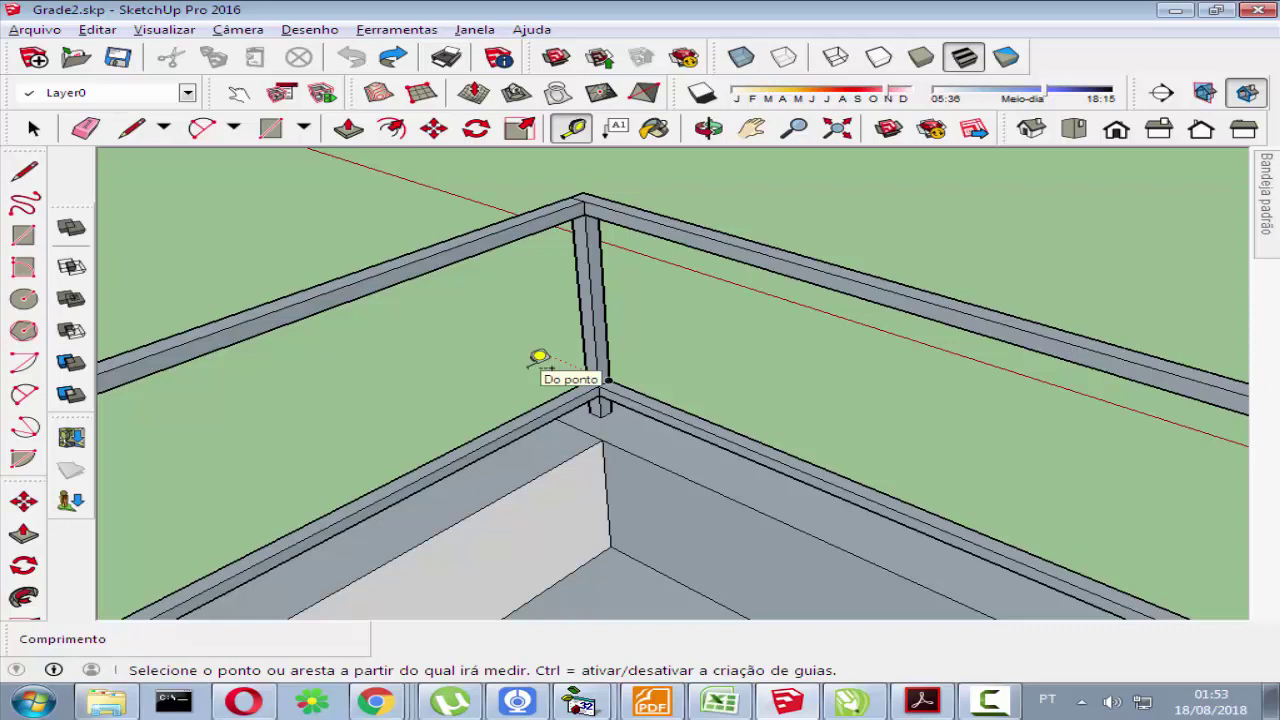
{"action": "key", "text": "alt"}
{"action": "key", "text": "alt"}
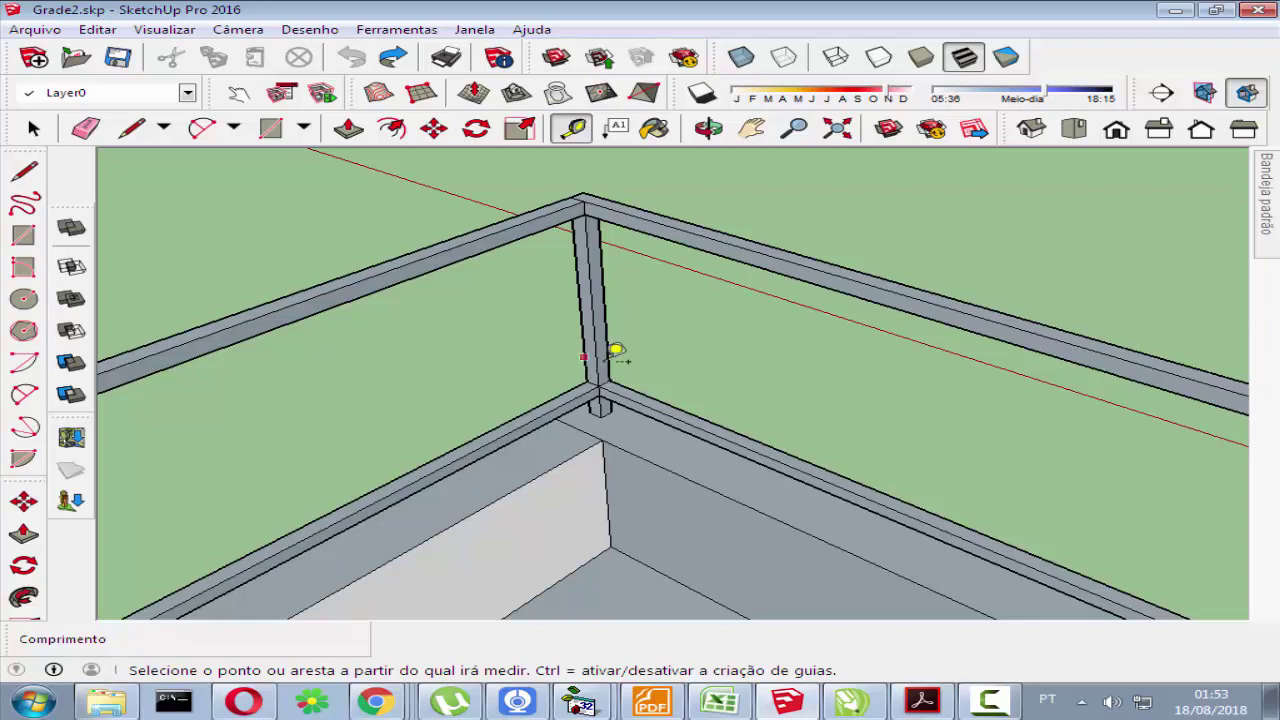
{"action": "key", "text": "alt+Tab"}
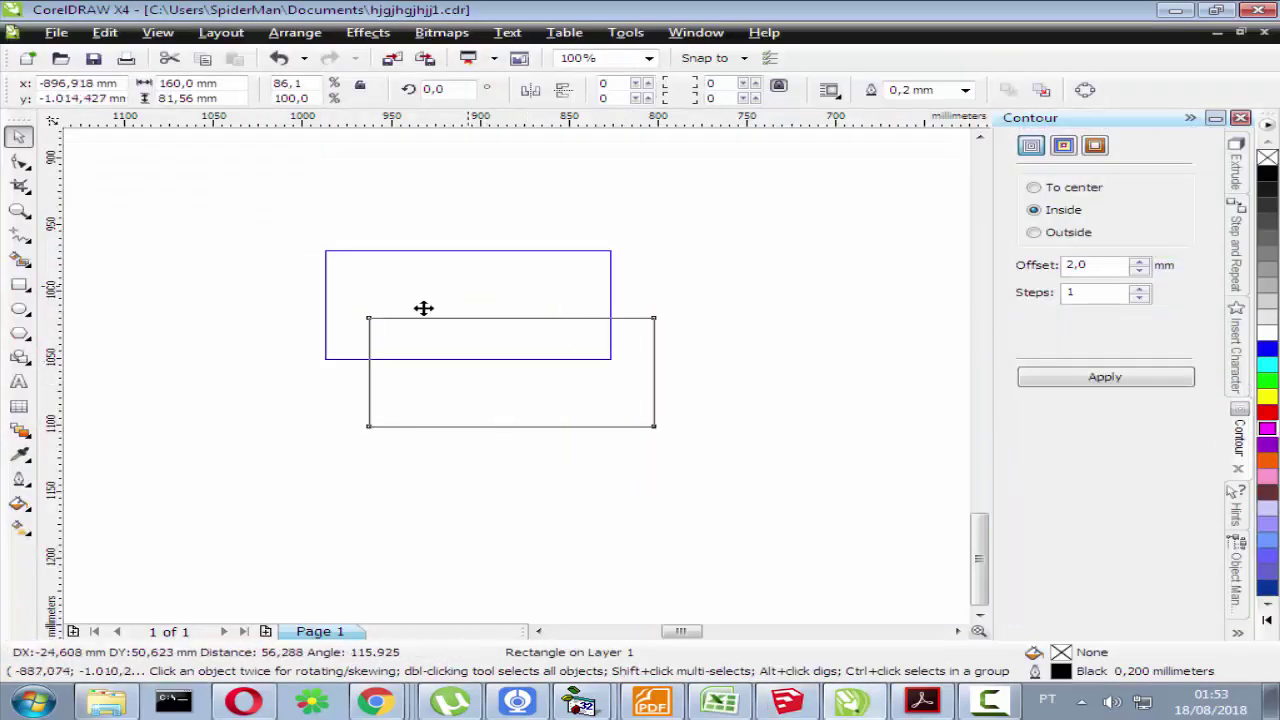
Step: Resize the copied cyan rectangle to 150 mm wide and about 44 mm tall
{"action": "left_click_drag", "start_coordinate": [473, 316], "coordinate": [434, 343]}
{"action": "double_click", "coordinate": [225, 97]}
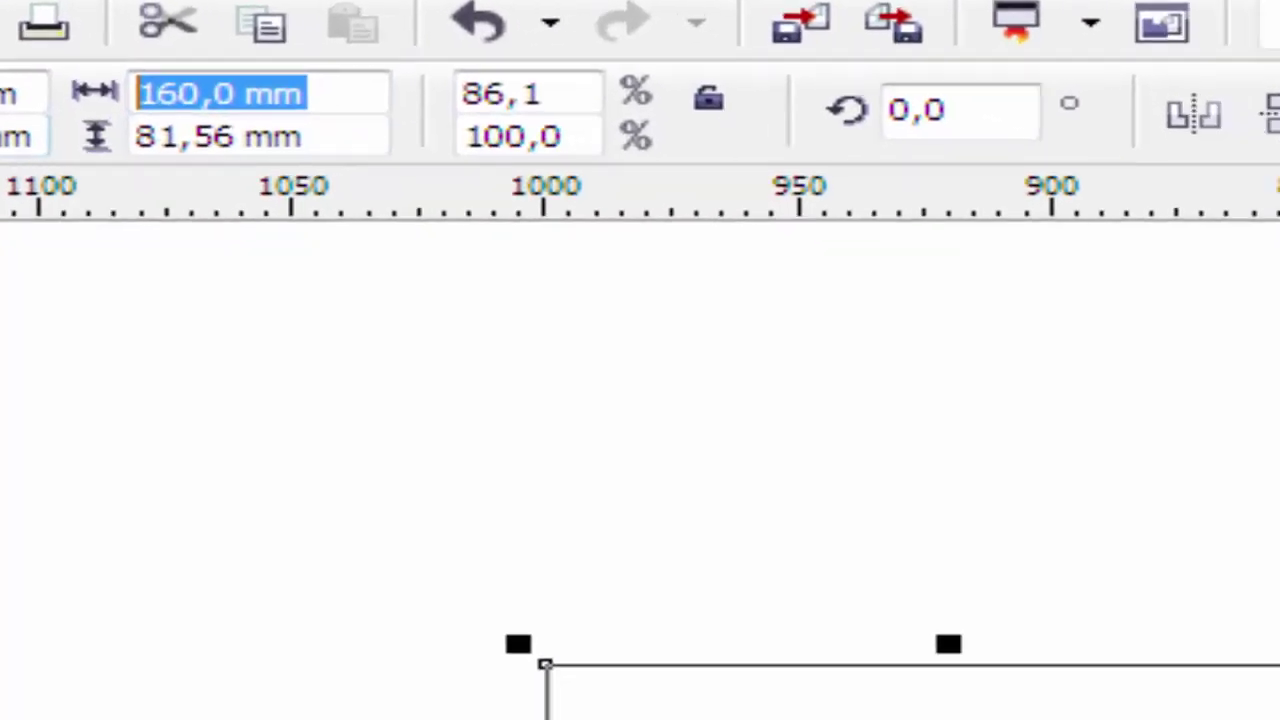
{"action": "type", "text": "150"}
{"action": "key", "text": "Return"}
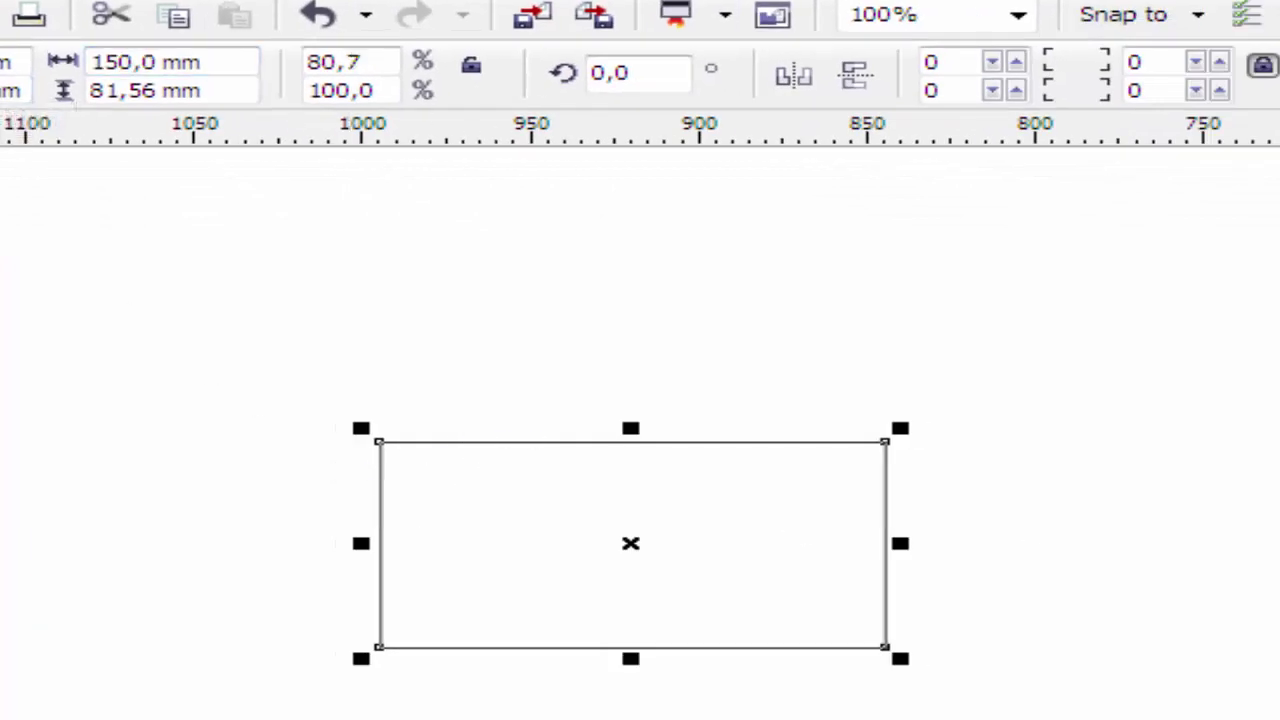
{"action": "mouse_move", "coordinate": [631, 658]}
{"action": "left_mouse_down"}
{"action": "mouse_move", "coordinate": [643, 503]}
{"action": "mouse_move", "coordinate": [630, 553]}
{"action": "left_mouse_up"}
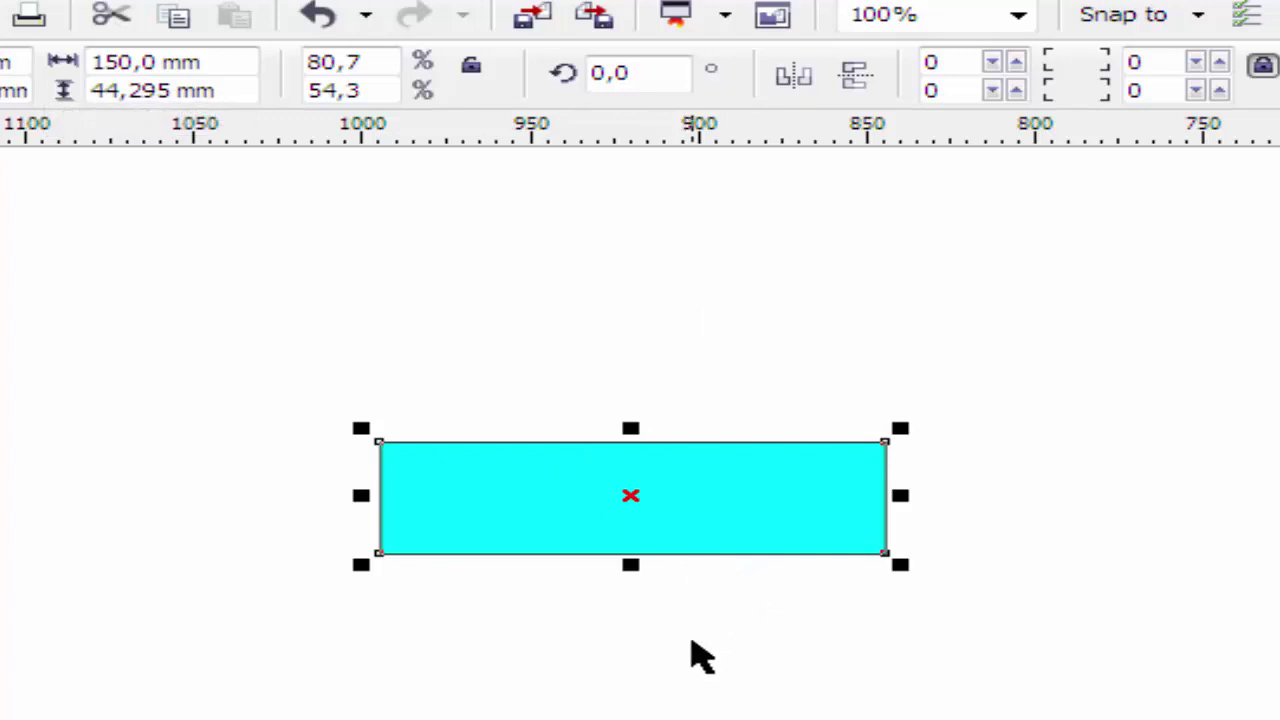
{"action": "left_click", "coordinate": [689, 654]}
Step: Raise the long 1040 × 40 mm bar up toward the cyan block
{"action": "scroll", "coordinate": [766, 626], "scroll_direction": "down", "scroll_amount": 5}
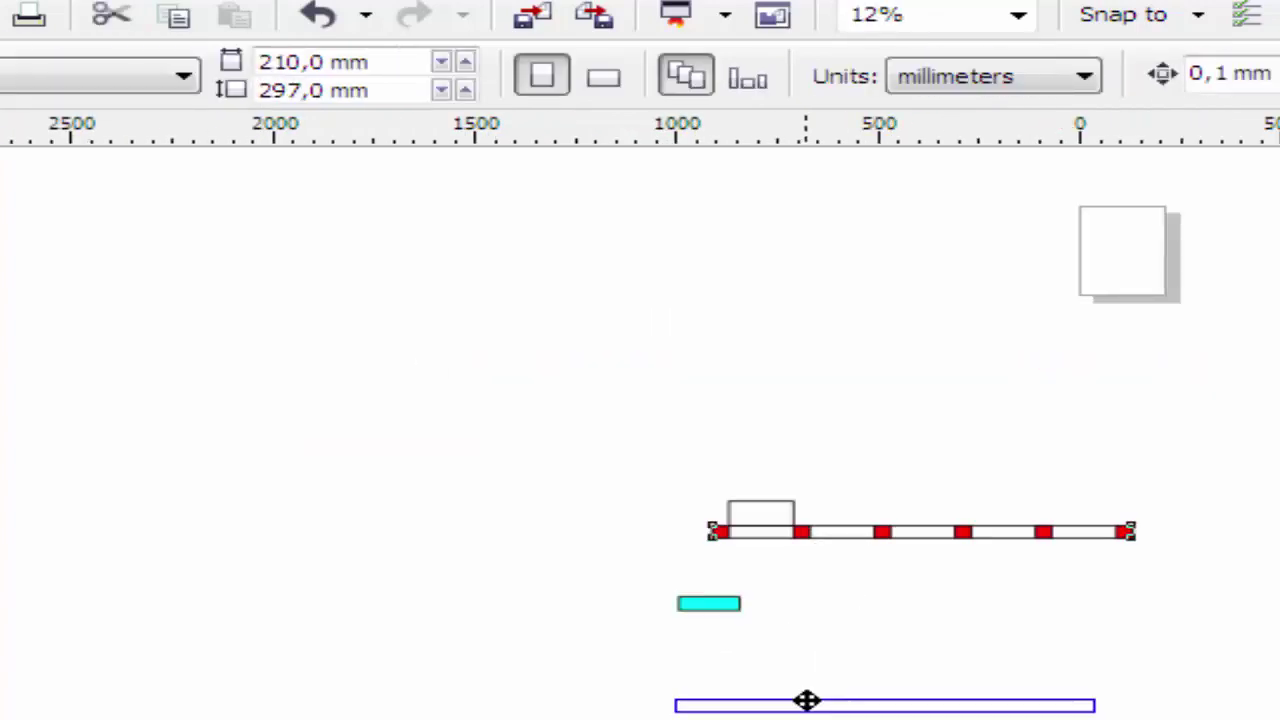
{"action": "left_click", "coordinate": [768, 682]}
{"action": "scroll", "coordinate": [750, 683], "scroll_direction": "up", "scroll_amount": 3}
{"action": "left_click_drag", "start_coordinate": [495, 617], "coordinate": [342, 515]}
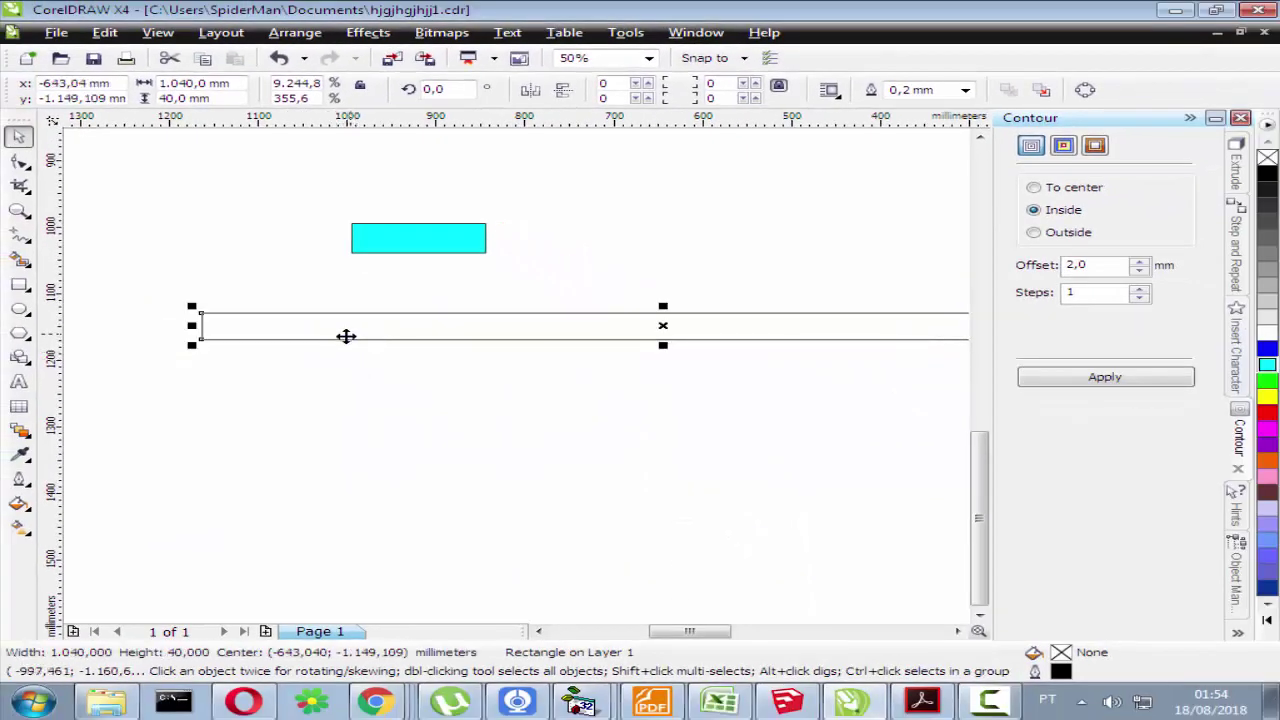
Step: Check the post-to-rail endpoint in SketchUp, then shift the long bar right in CorelDRAW
{"action": "key", "text": "alt+Tab"}
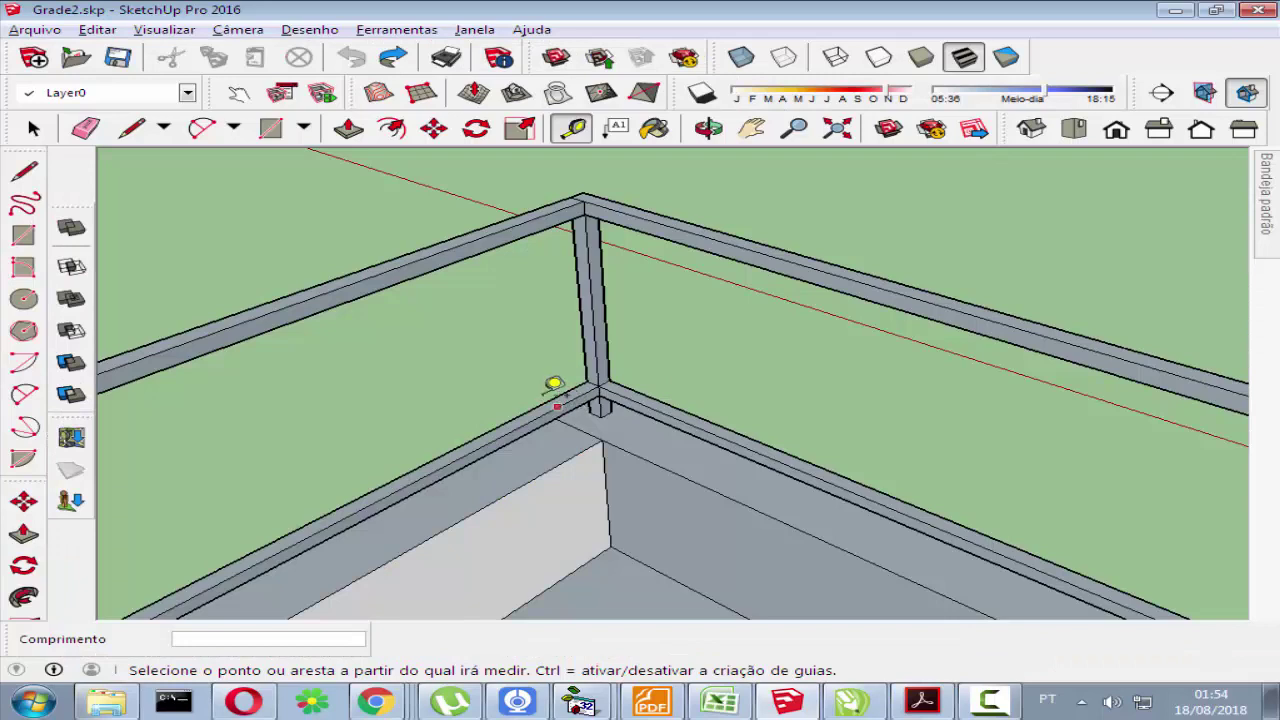
{"action": "key", "text": "alt+Tab"}
{"action": "scroll", "coordinate": [515, 365], "scroll_direction": "up", "scroll_amount": 3}
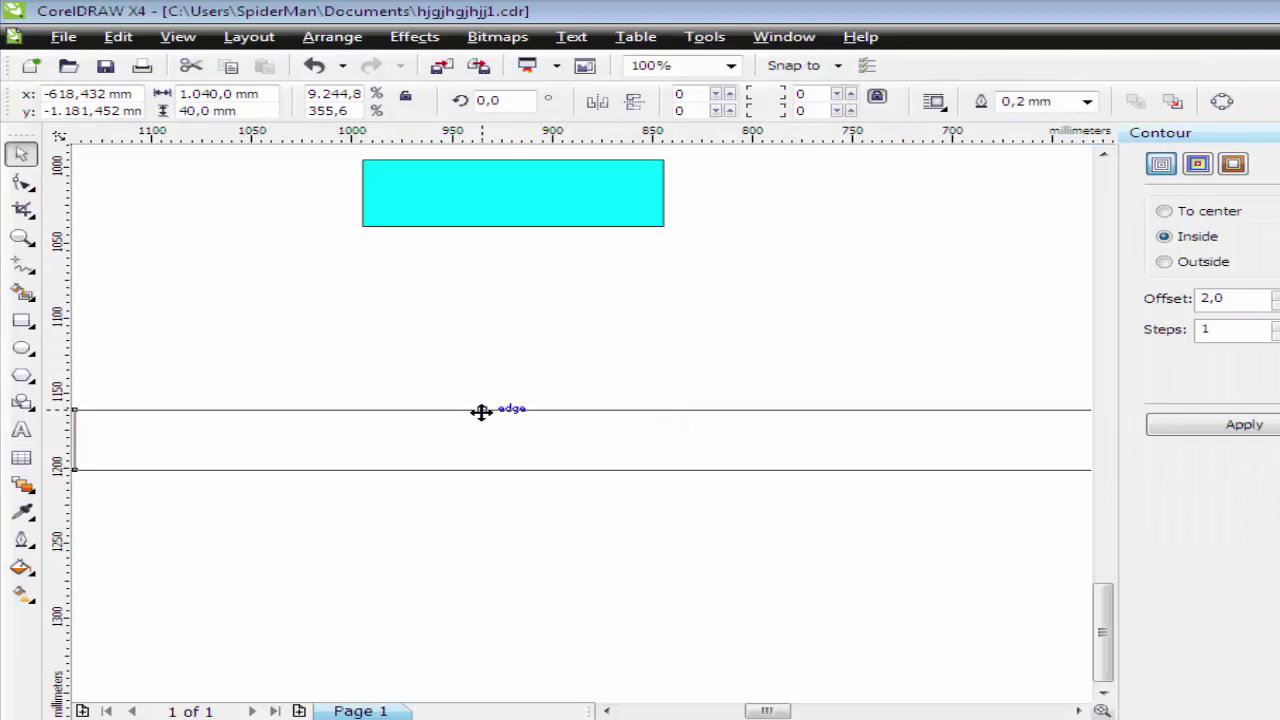
{"action": "left_click_drag", "start_coordinate": [480, 410], "coordinate": [564, 442]}
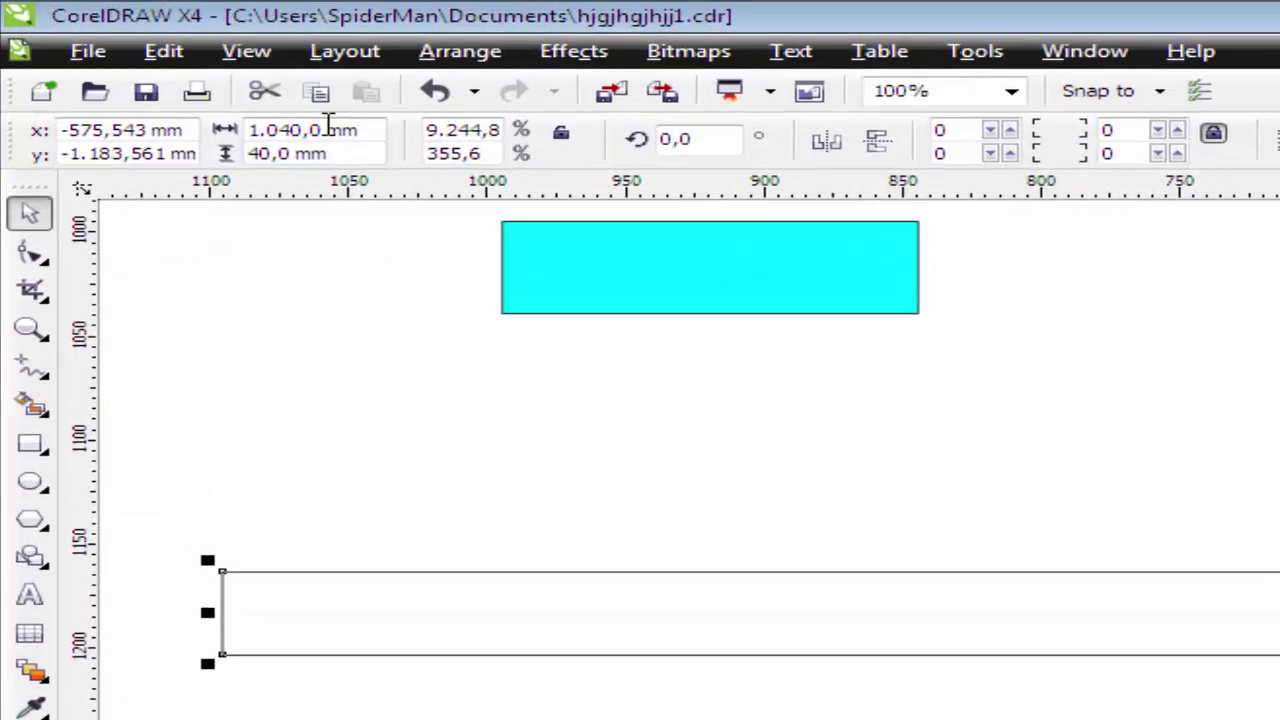
Step: Stretch the long bar to 1361,55 mm wide and nudge it into place
{"action": "left_click_drag", "start_coordinate": [248, 93], "coordinate": [61, 108]}
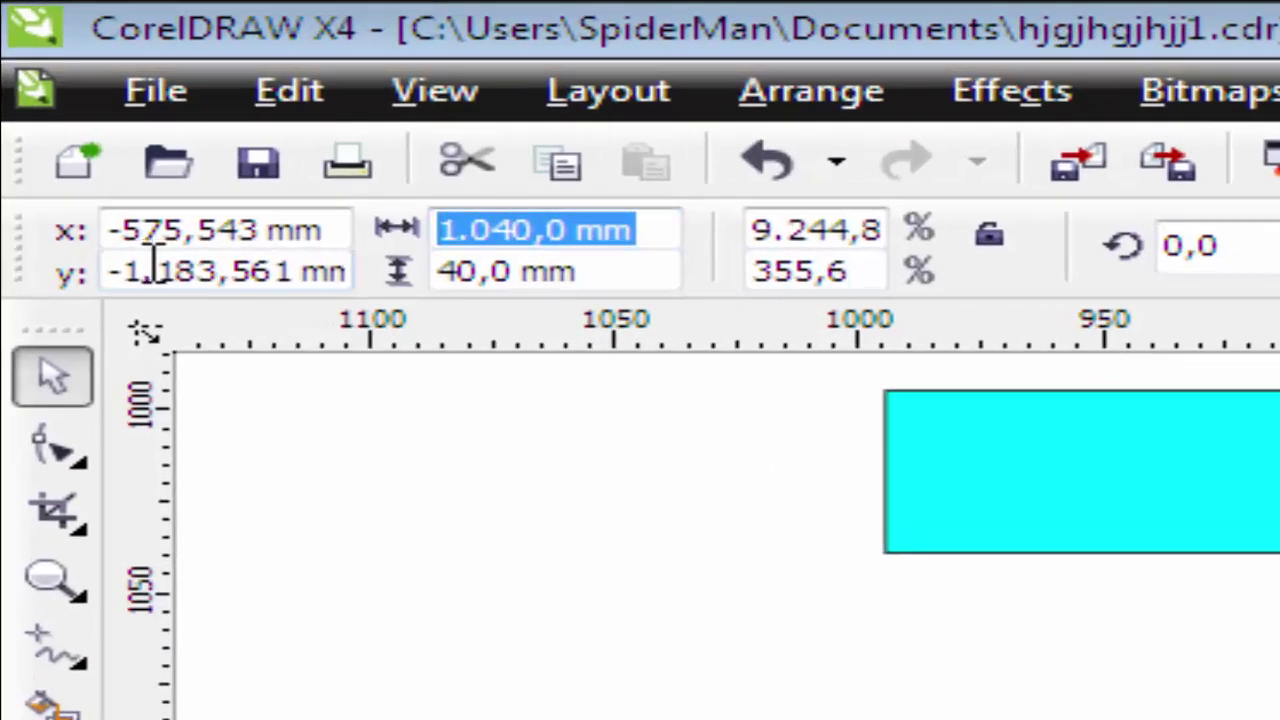
{"action": "type", "text": "1361,55"}
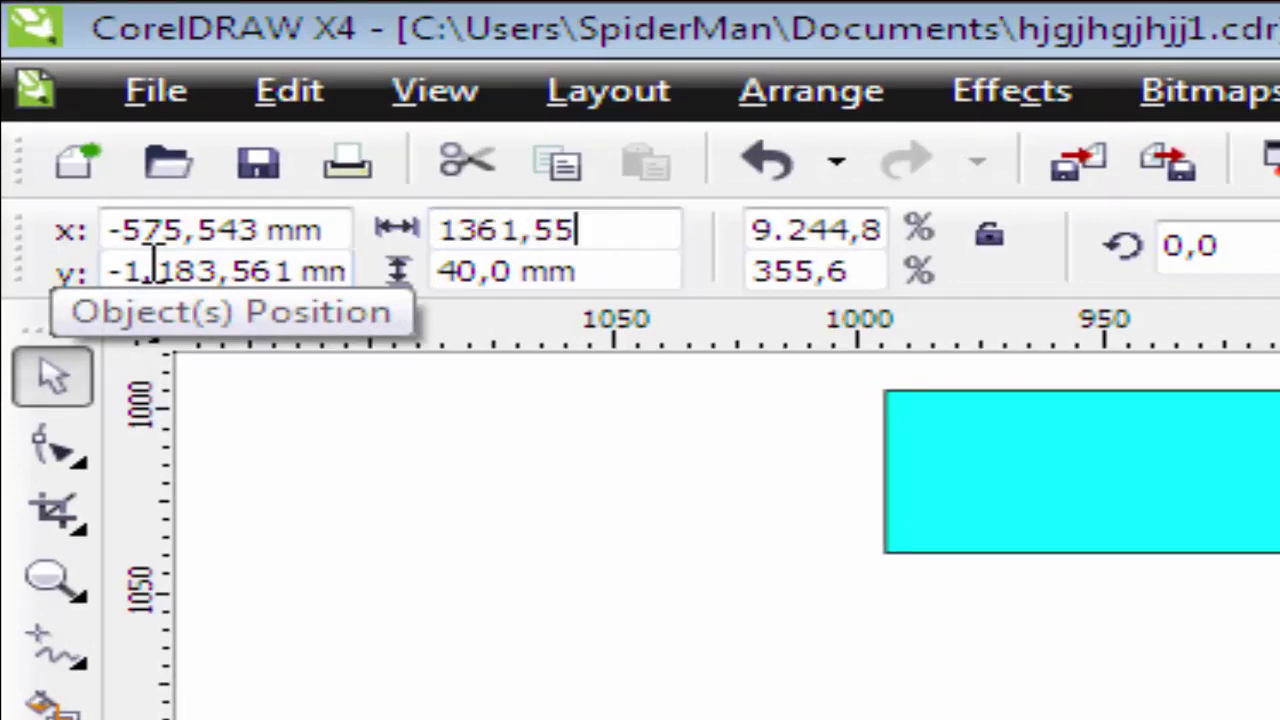
{"action": "key", "text": "Return"}
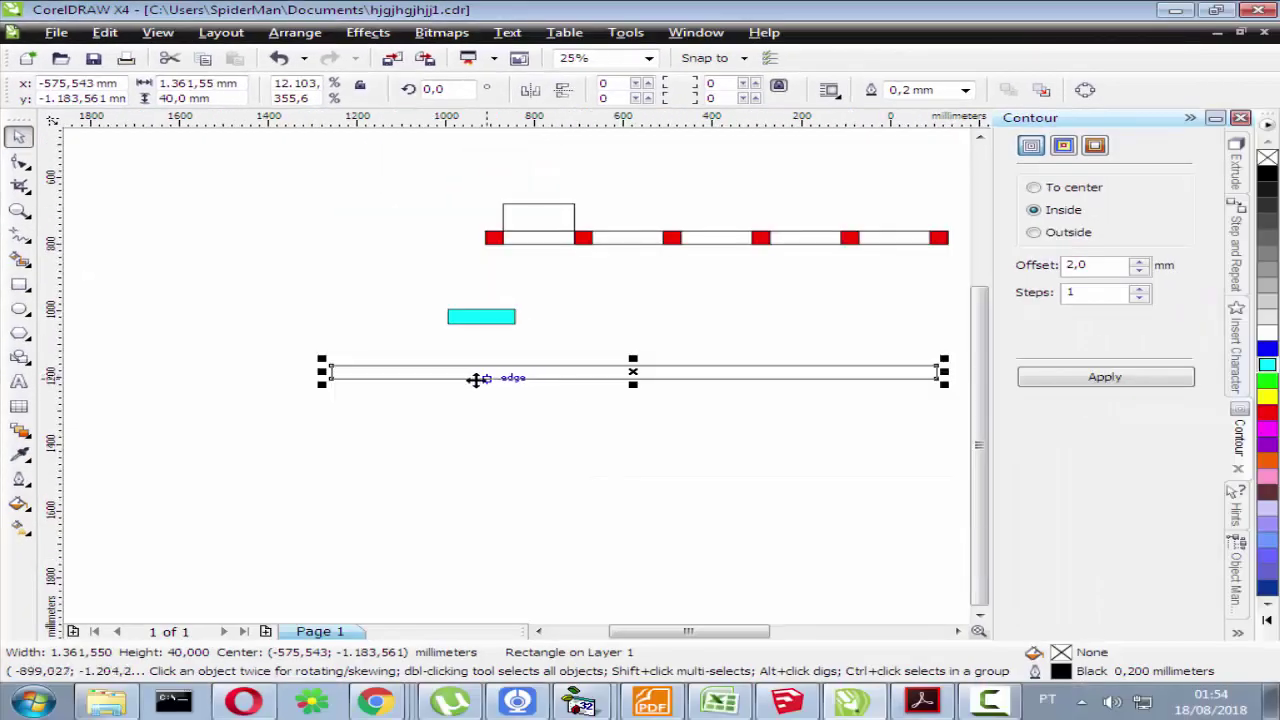
{"action": "left_click_drag", "start_coordinate": [477, 380], "coordinate": [483, 392]}
Step: Draw a small rectangle above the bar and size it to 40 × 40 mm
{"action": "left_click", "coordinate": [240, 300]}
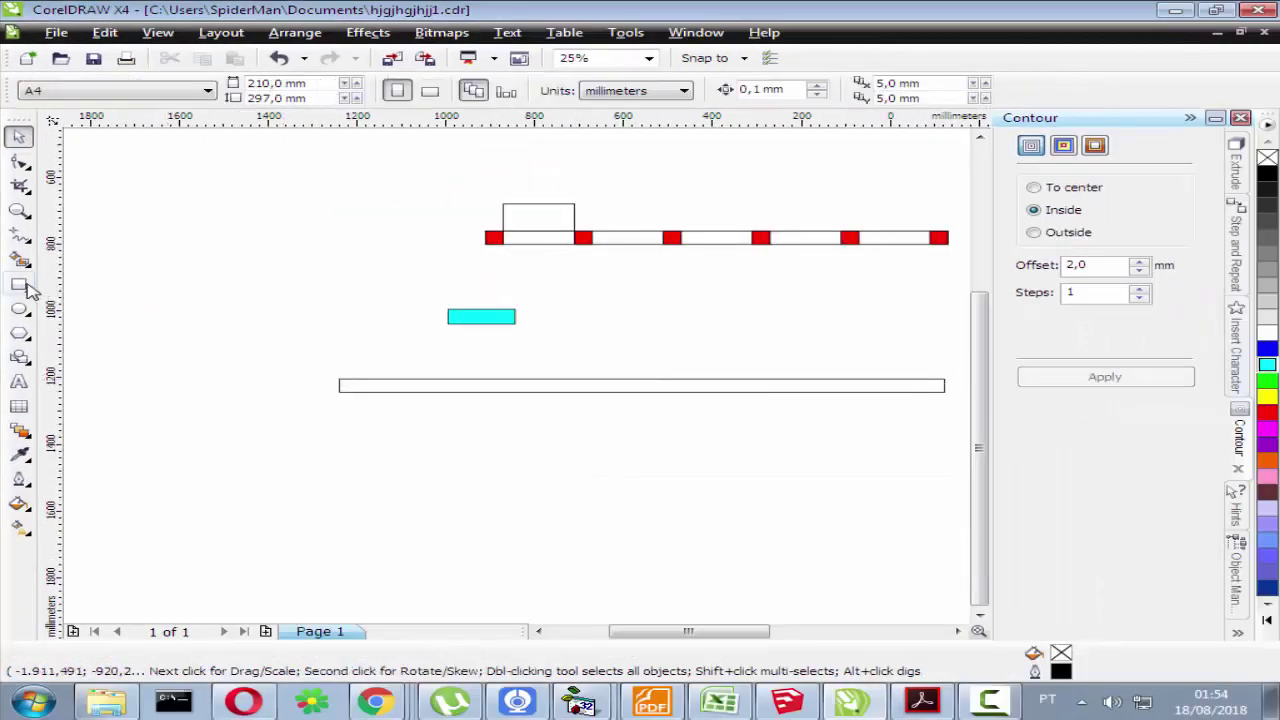
{"action": "key", "text": "F6"}
{"action": "scroll", "coordinate": [514, 372], "scroll_direction": "up", "scroll_amount": 2}
{"action": "scroll", "coordinate": [263, 271], "scroll_direction": "up", "scroll_amount": 2}
{"action": "left_click_drag", "start_coordinate": [257, 269], "coordinate": [305, 301]}
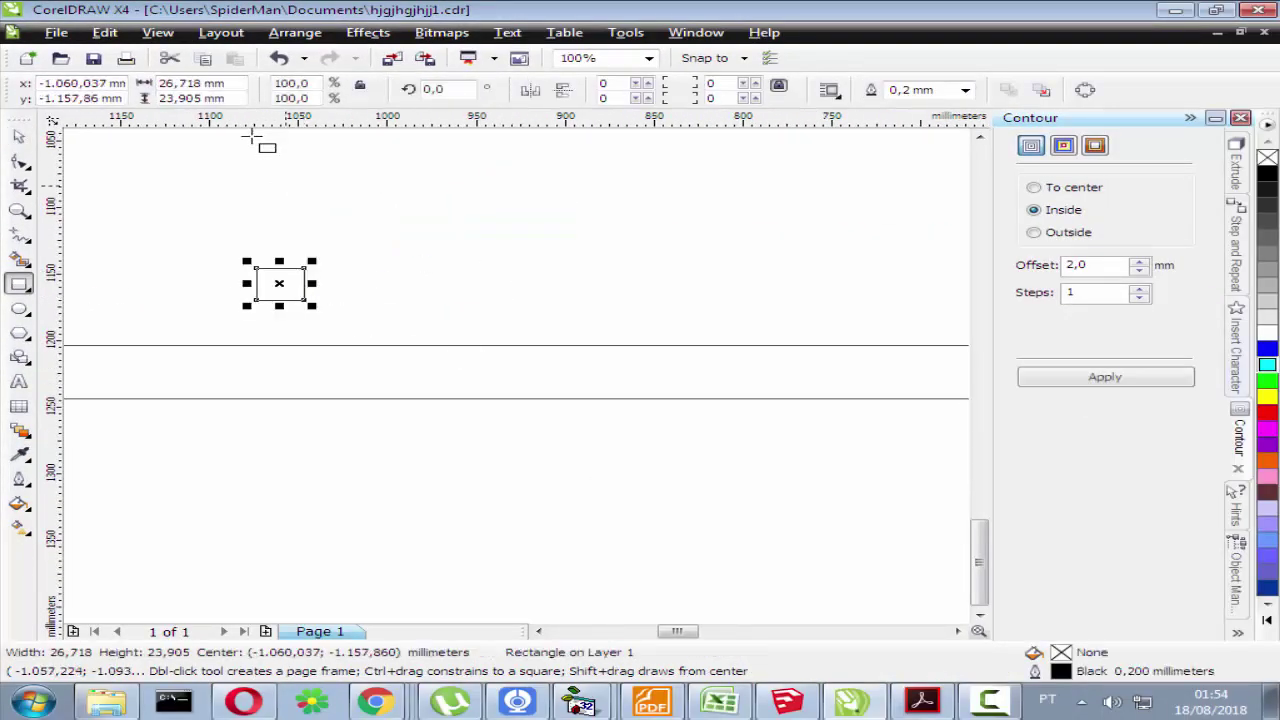
{"action": "left_click", "coordinate": [239, 84]}
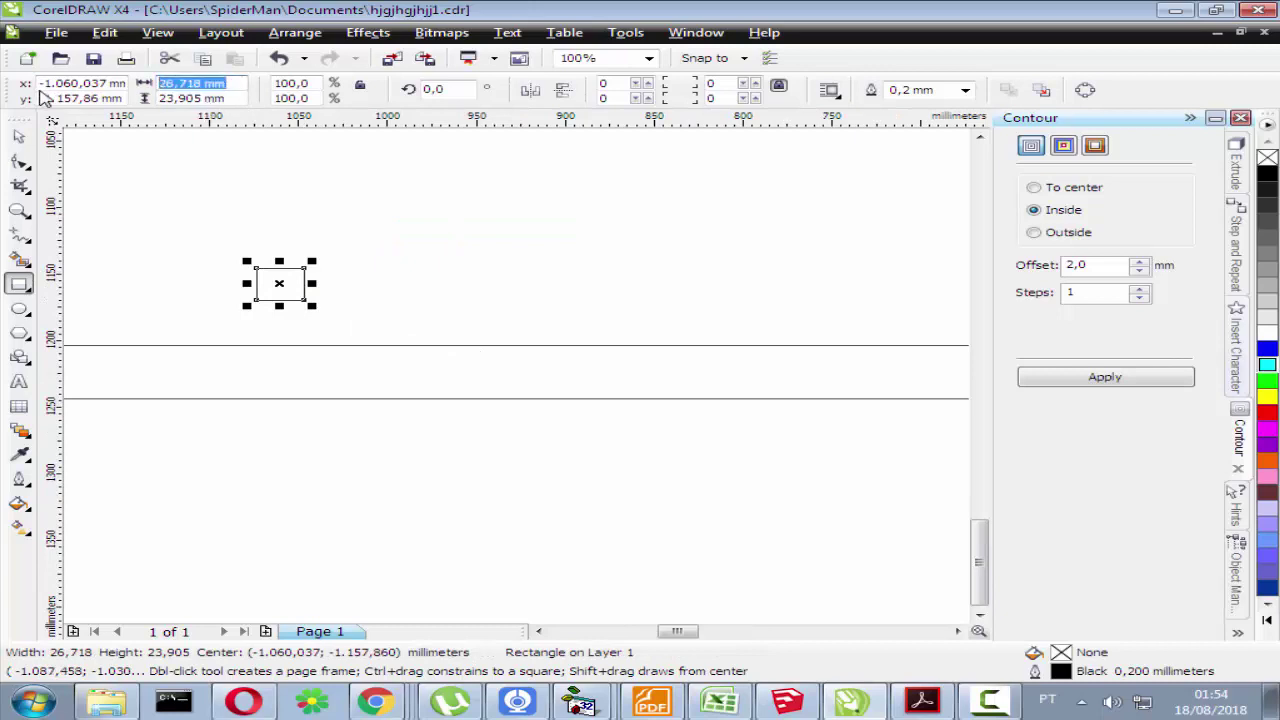
{"action": "type", "text": "4040"}
{"action": "key", "text": "Return"}
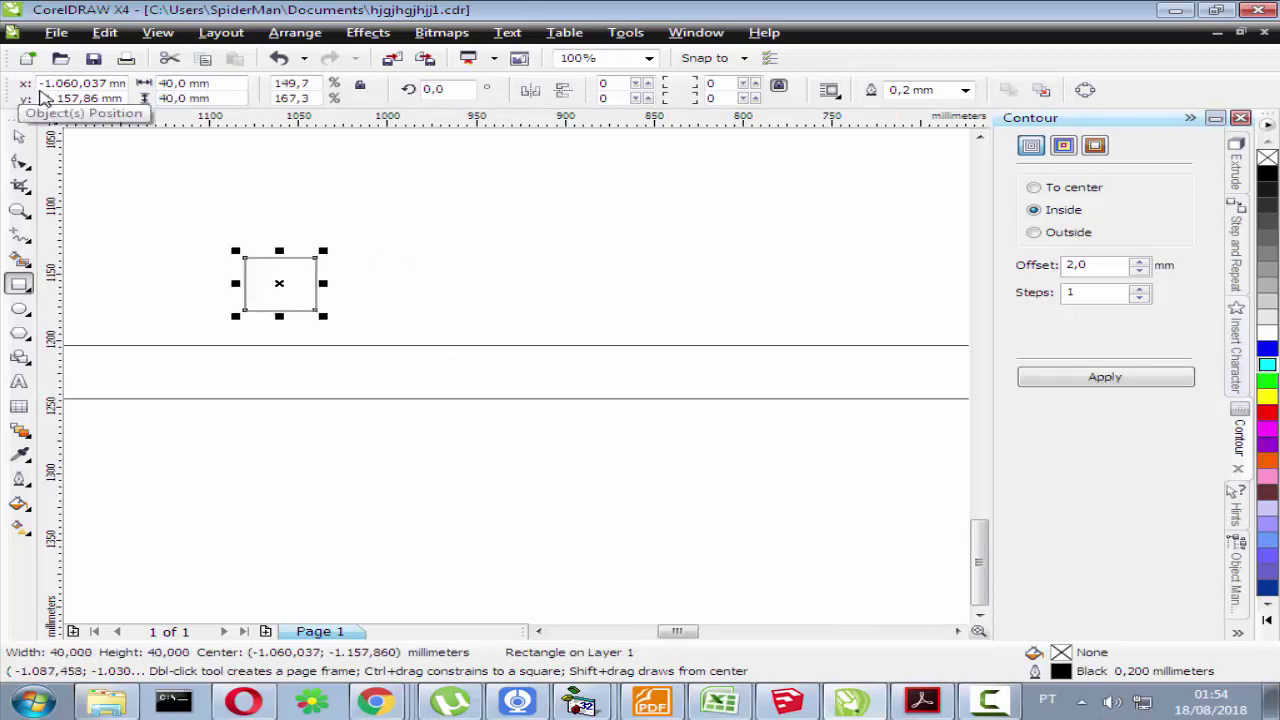
Step: Fill the square green and drag a copy of it to the right
{"action": "key", "text": "F3"}
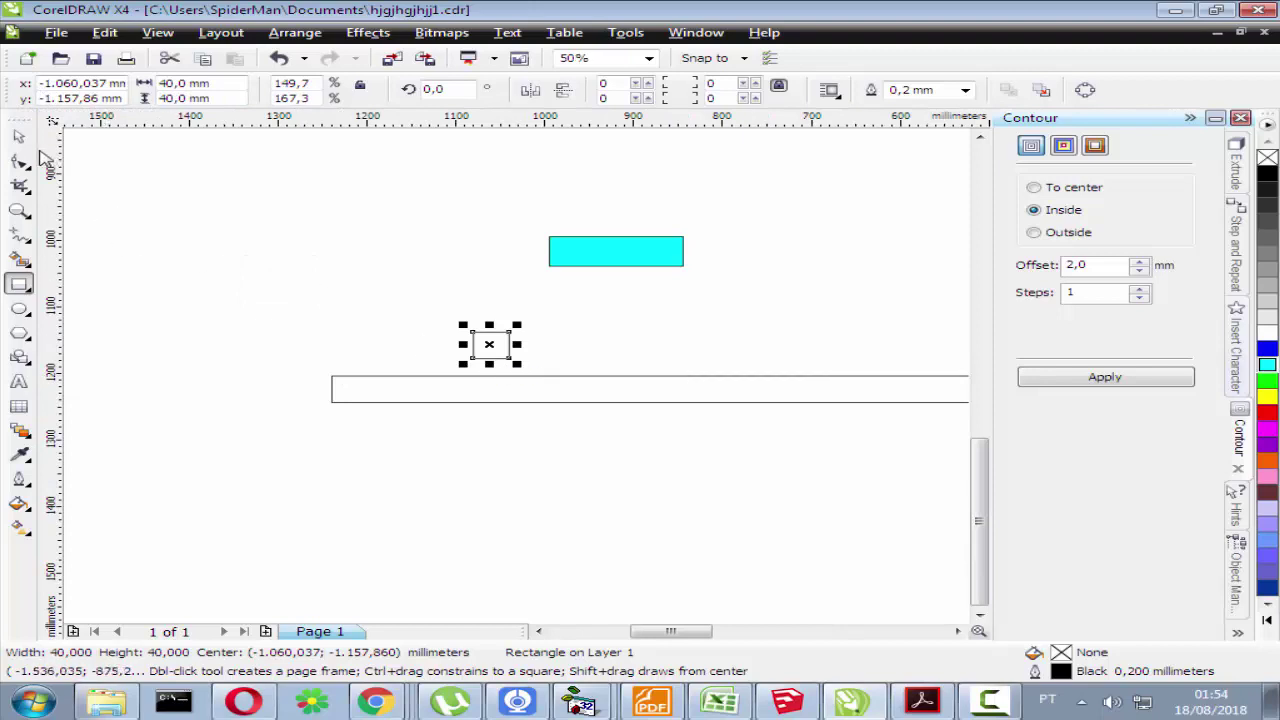
{"action": "key", "text": "space"}
{"action": "scroll", "coordinate": [455, 380], "scroll_direction": "up", "scroll_amount": 2}
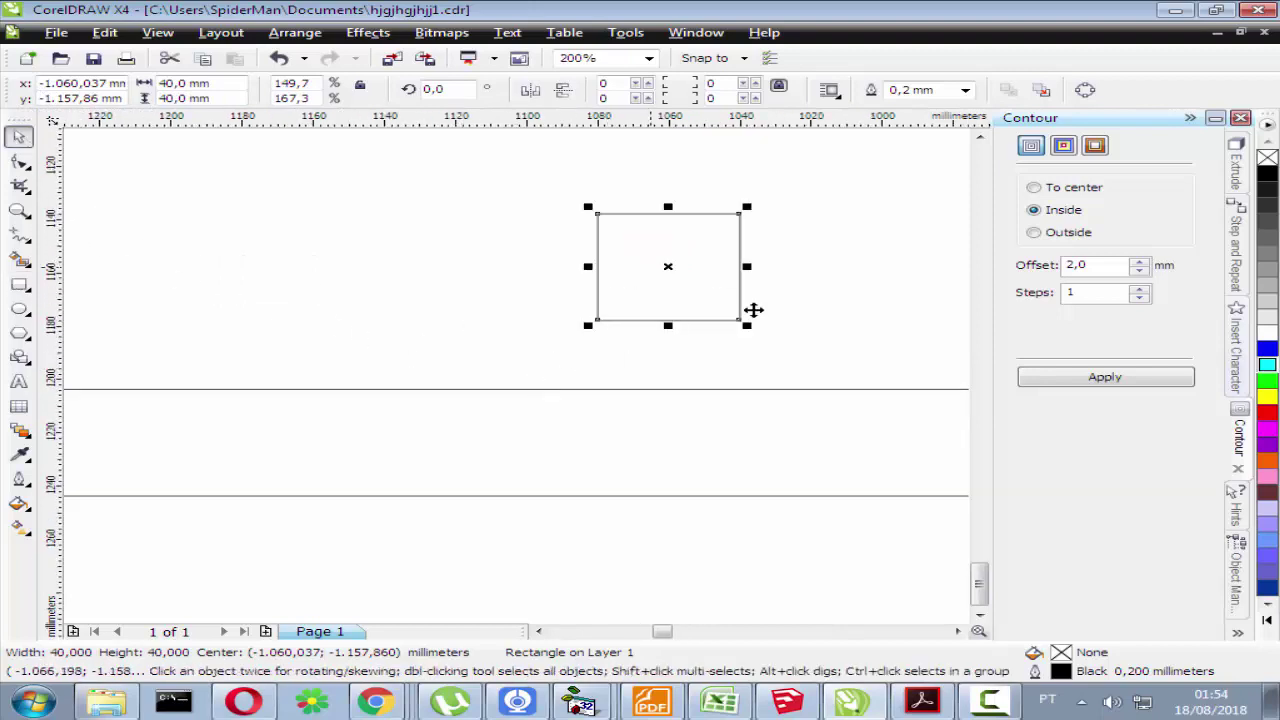
{"action": "left_click", "coordinate": [1267, 414]}
{"action": "left_click", "coordinate": [1267, 381]}
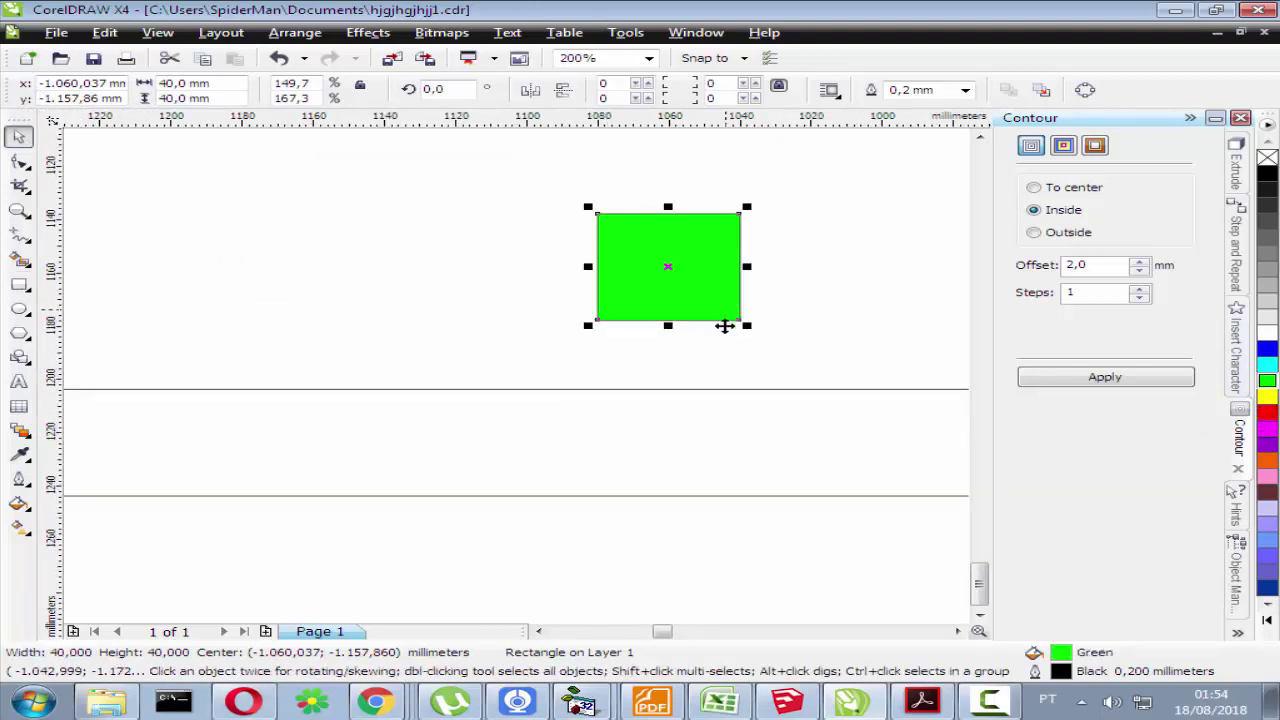
{"action": "key", "text": "F3"}
{"action": "left_click_drag", "start_coordinate": [441, 363], "coordinate": [617, 360]}
Step: Move the left green square into position and pick Blend from the Interactive effects flyout
{"action": "scroll", "coordinate": [429, 366], "scroll_direction": "up", "scroll_amount": 1}
{"action": "left_click_drag", "start_coordinate": [500, 395], "coordinate": [436, 395]}
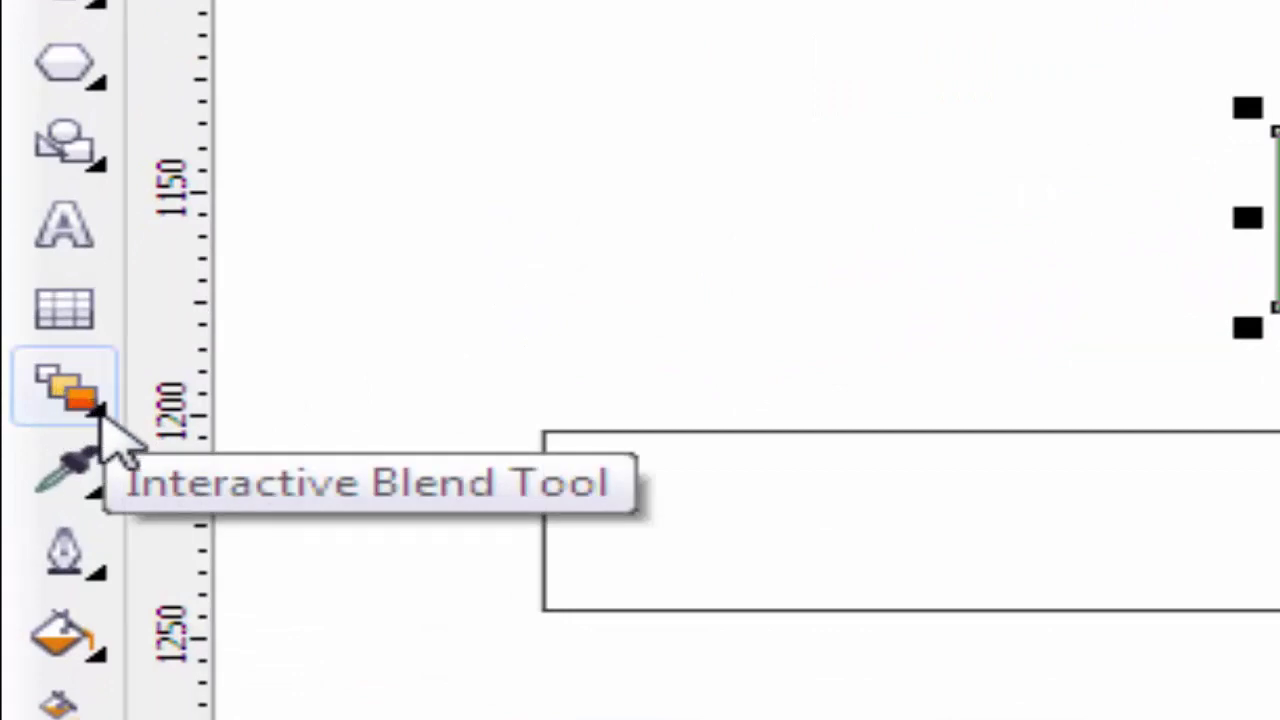
{"action": "left_click", "coordinate": [100, 414]}
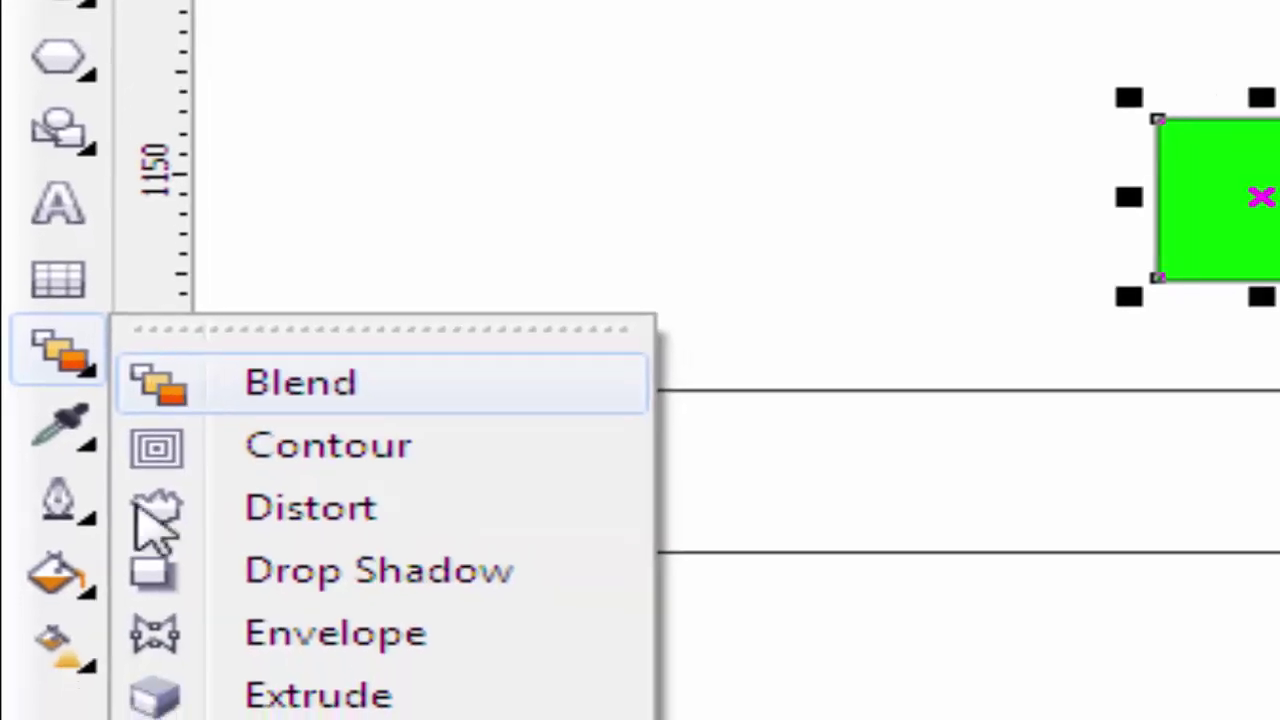
{"action": "left_click", "coordinate": [80, 312]}
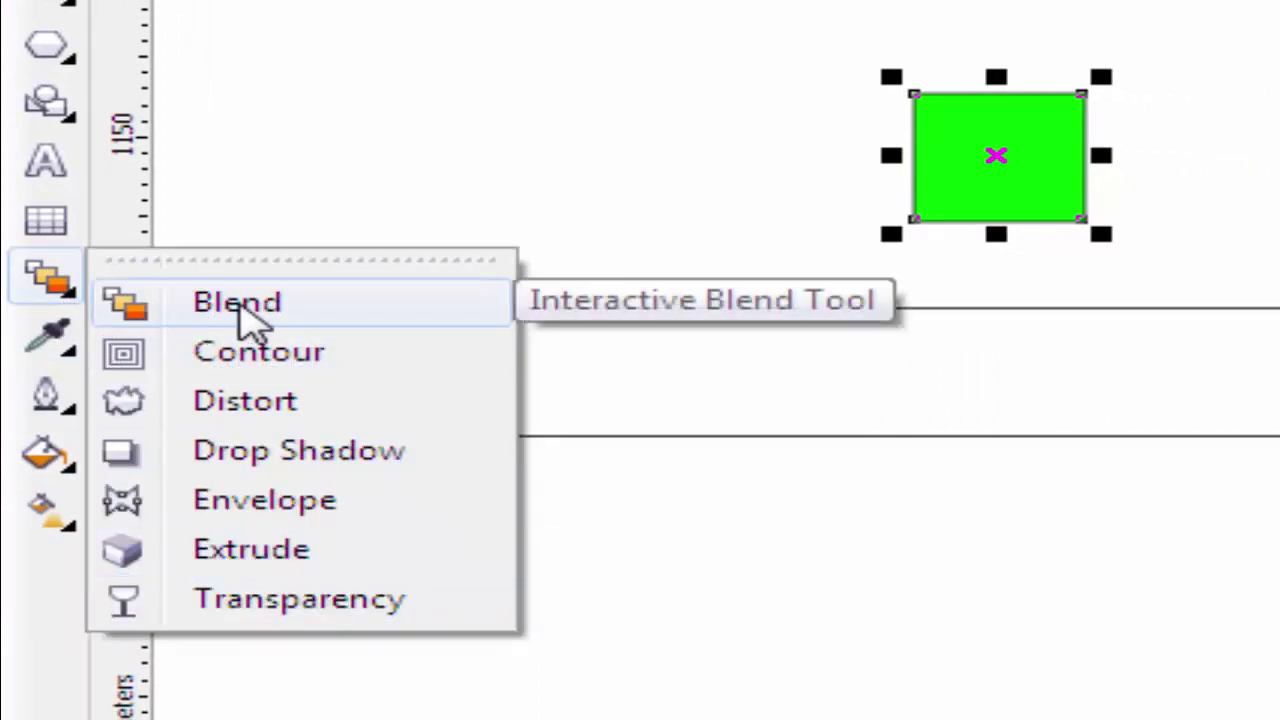
{"action": "left_click", "coordinate": [175, 306]}
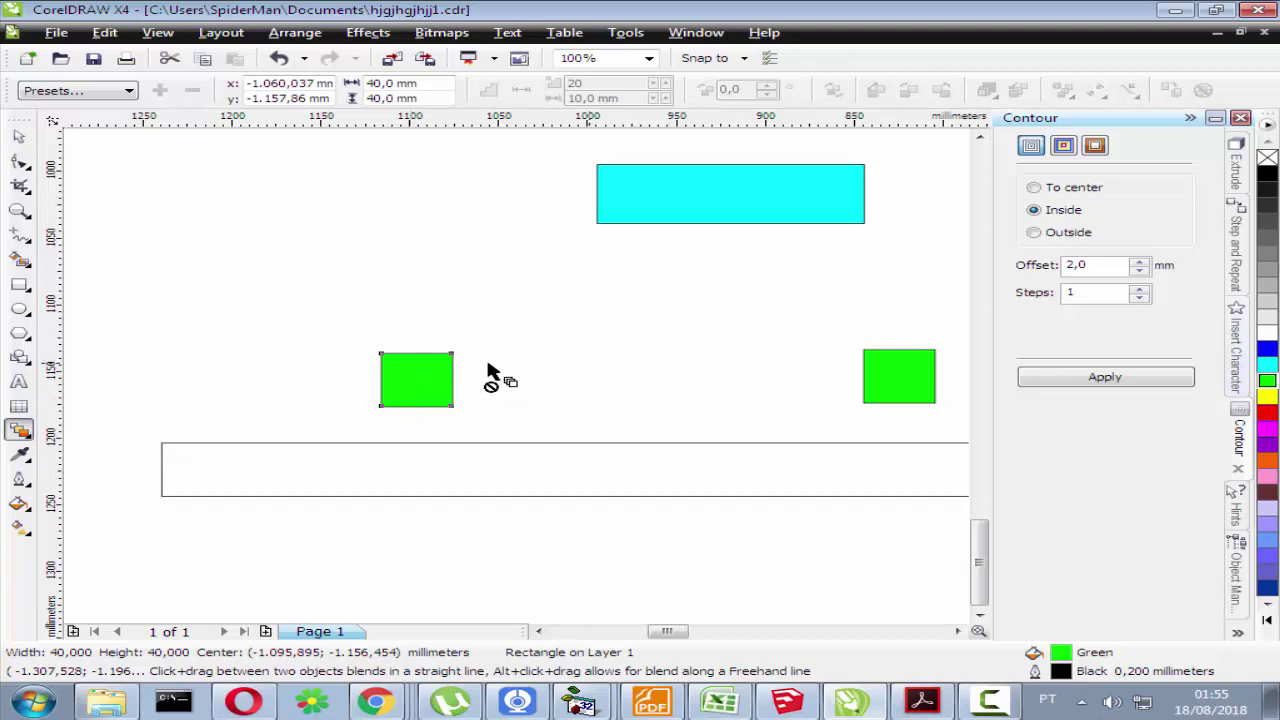
Step: Undo a first blend attempt and move the right green square further right
{"action": "left_click_drag", "start_coordinate": [450, 380], "coordinate": [893, 376]}
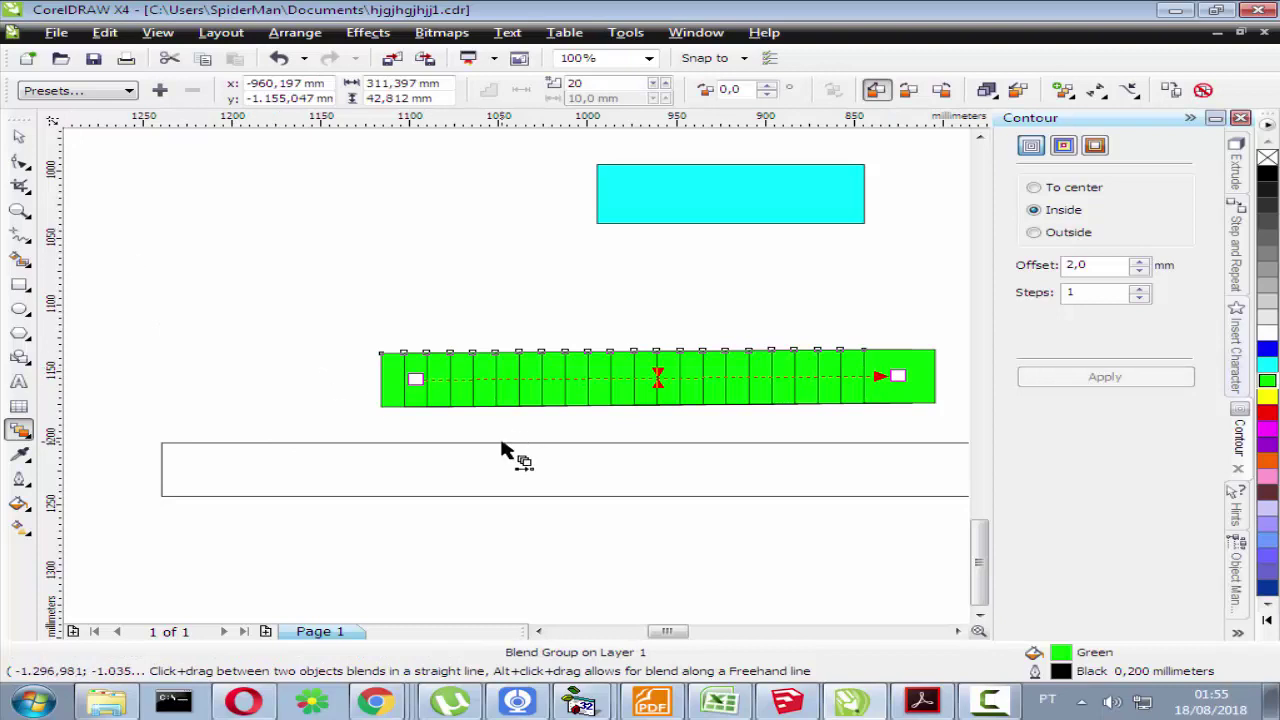
{"action": "key", "text": "ctrl+z"}
{"action": "key", "text": "F3"}
{"action": "key", "text": "F3"}
{"action": "key", "text": "space"}
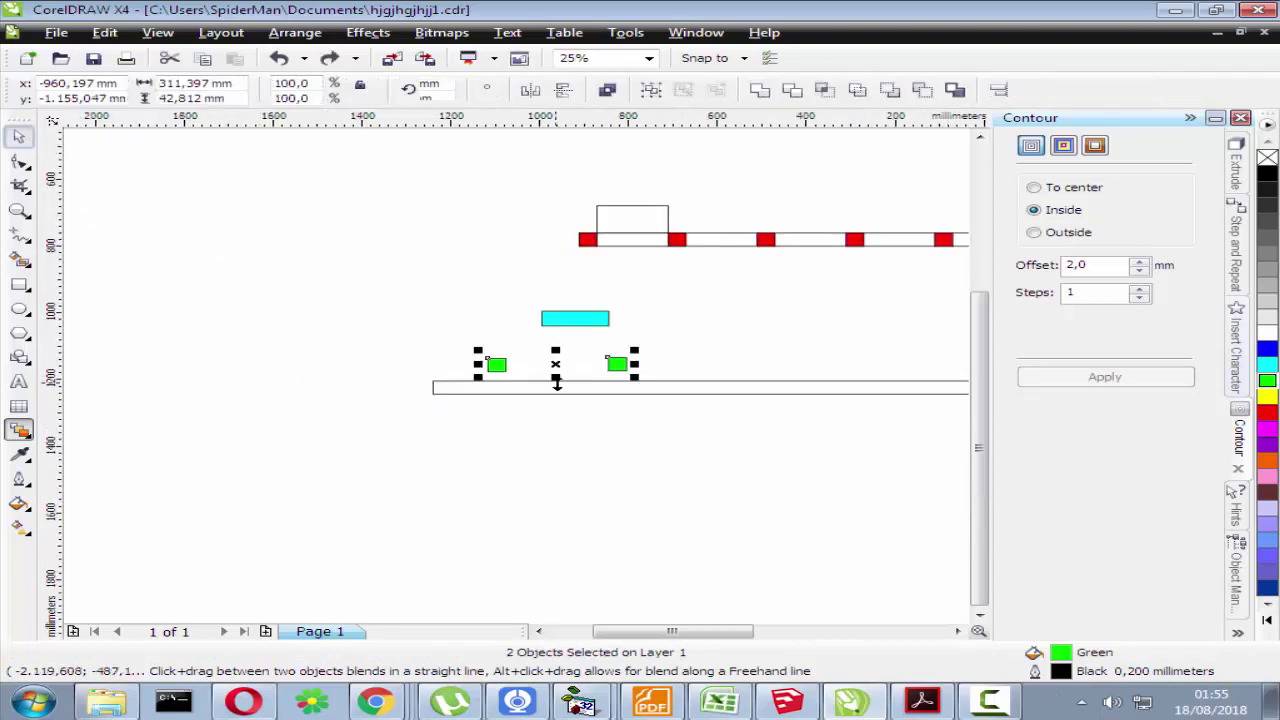
{"action": "scroll", "coordinate": [557, 383], "scroll_direction": "down", "scroll_amount": 1}
{"action": "scroll", "coordinate": [486, 351], "scroll_direction": "up", "scroll_amount": 1}
{"action": "left_click_drag", "start_coordinate": [499, 334], "coordinate": [753, 330]}
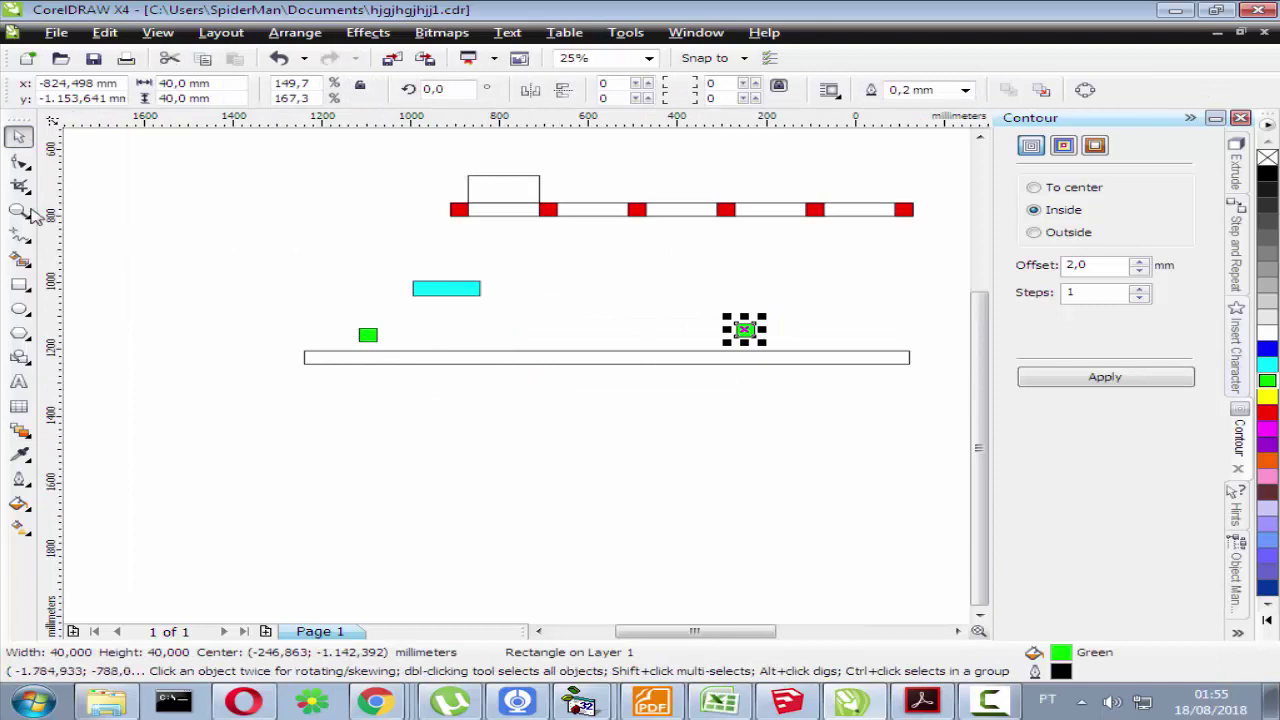
Step: Blend the left green square into the right one, forming a 20-step row
{"action": "left_click", "coordinate": [20, 430]}
{"action": "left_click_drag", "start_coordinate": [367, 336], "coordinate": [748, 333]}
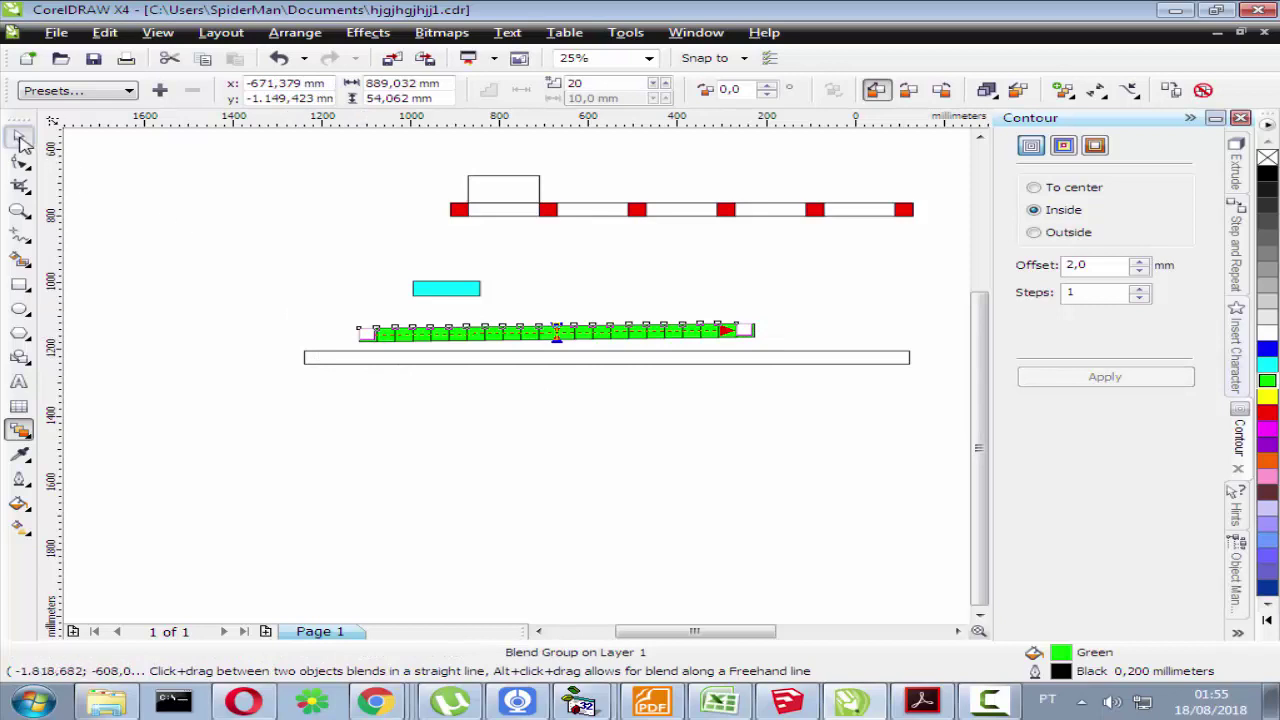
{"action": "left_click", "coordinate": [22, 143]}
{"action": "left_click", "coordinate": [306, 357]}
{"action": "scroll", "coordinate": [321, 348], "scroll_direction": "up", "scroll_amount": 2}
Step: Drag both end squares of the blend onto the long rectangle, keeping the row horizontal
{"action": "left_click", "coordinate": [496, 289]}
{"action": "mouse_move", "coordinate": [496, 289]}
{"action": "left_mouse_down"}
{"action": "mouse_move", "coordinate": [417, 231]}
{"action": "mouse_move", "coordinate": [262, 400]}
{"action": "mouse_move", "coordinate": [291, 388]}
{"action": "left_mouse_up"}
{"action": "scroll", "coordinate": [730, 405], "scroll_direction": "down", "scroll_amount": 2}
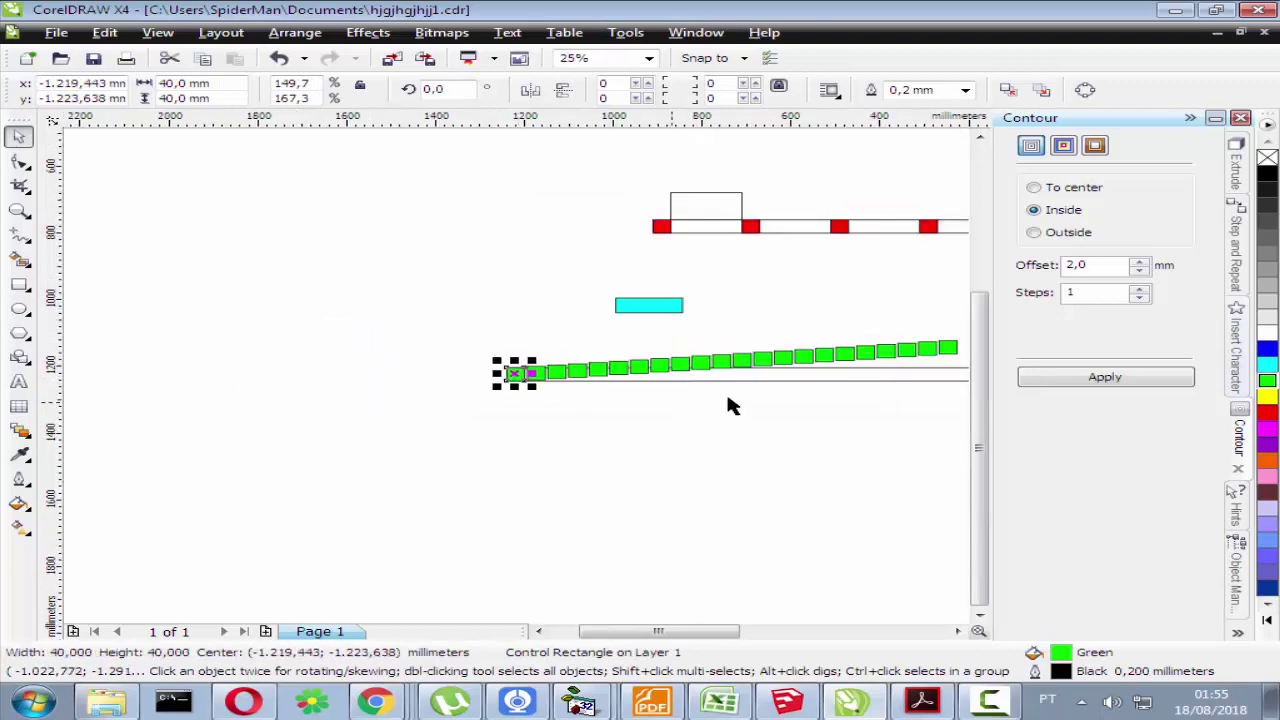
{"action": "scroll", "coordinate": [728, 405], "scroll_direction": "down", "scroll_amount": 1}
{"action": "scroll", "coordinate": [565, 360], "scroll_direction": "up", "scroll_amount": 1}
{"action": "left_click", "coordinate": [525, 348]}
{"action": "left_click", "coordinate": [523, 347]}
{"action": "left_click_drag", "start_coordinate": [527, 350], "coordinate": [683, 376]}
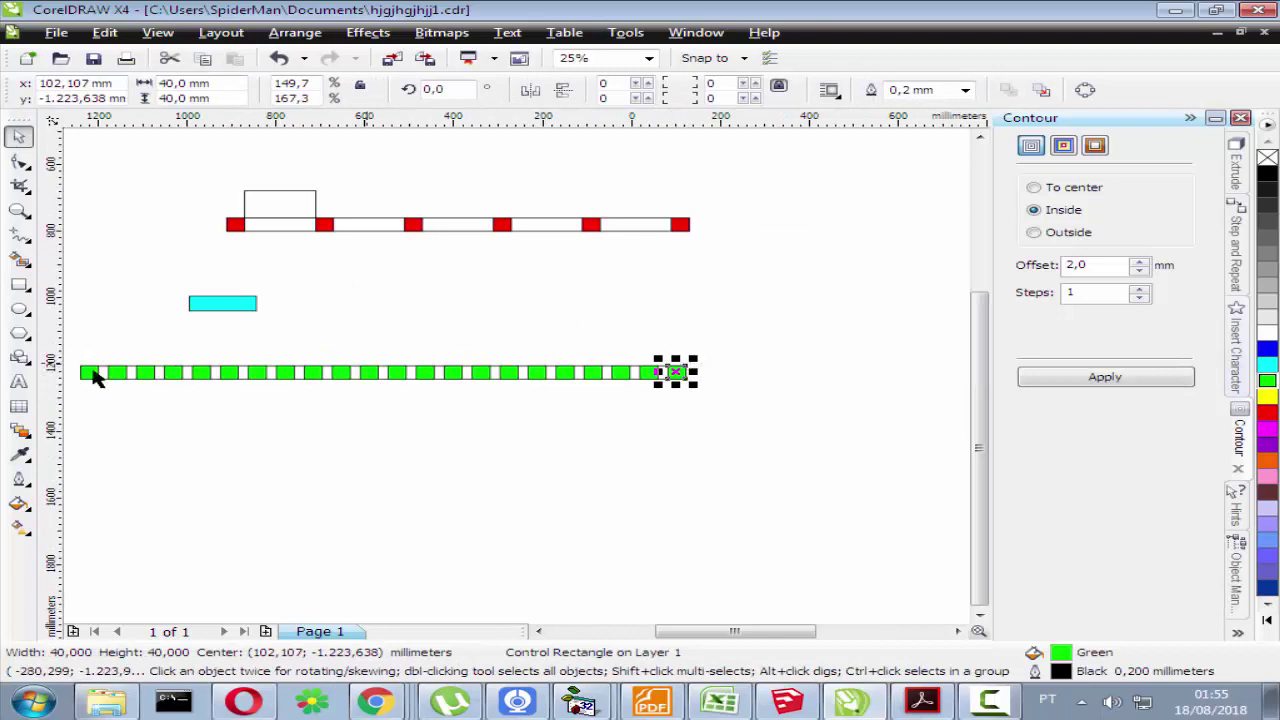
Step: Snap the cyan rectangle's corner onto the green row's top edge and check its 150 mm width
{"action": "left_click", "coordinate": [133, 410]}
{"action": "left_click", "coordinate": [215, 303]}
{"action": "left_click_drag", "start_coordinate": [215, 303], "coordinate": [140, 352]}
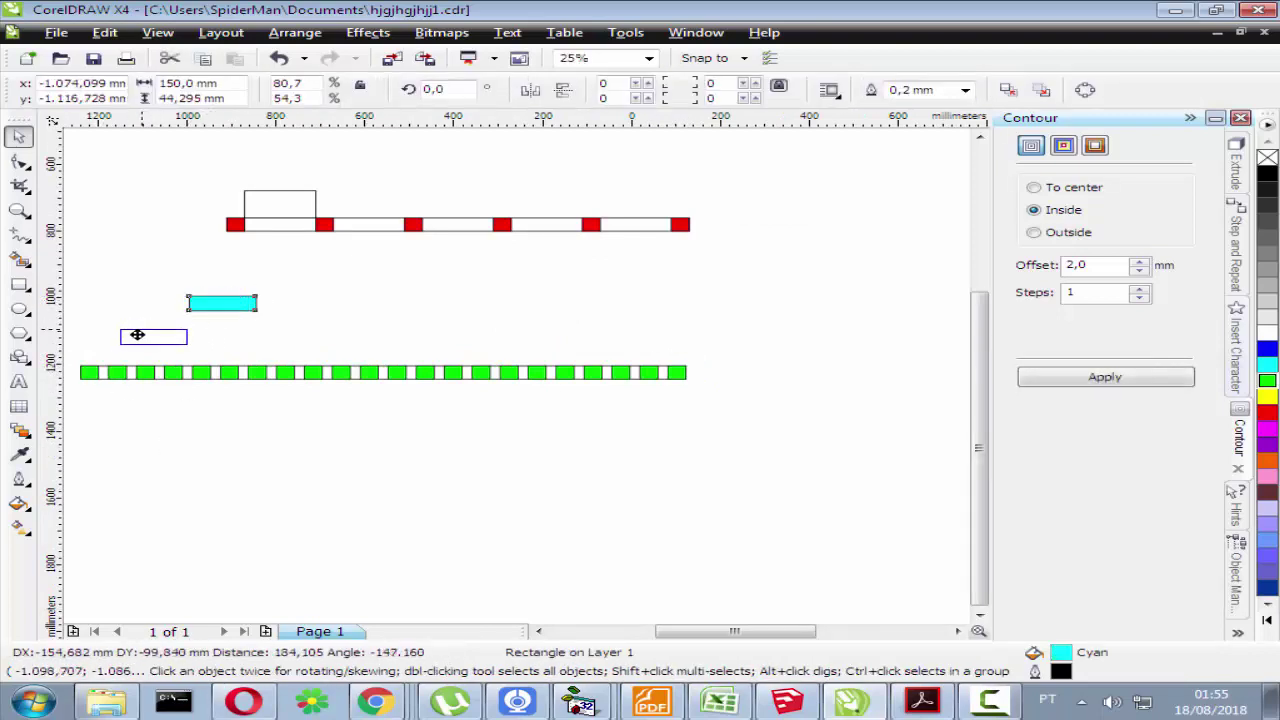
{"action": "scroll", "coordinate": [140, 352], "scroll_direction": "up", "scroll_amount": 2}
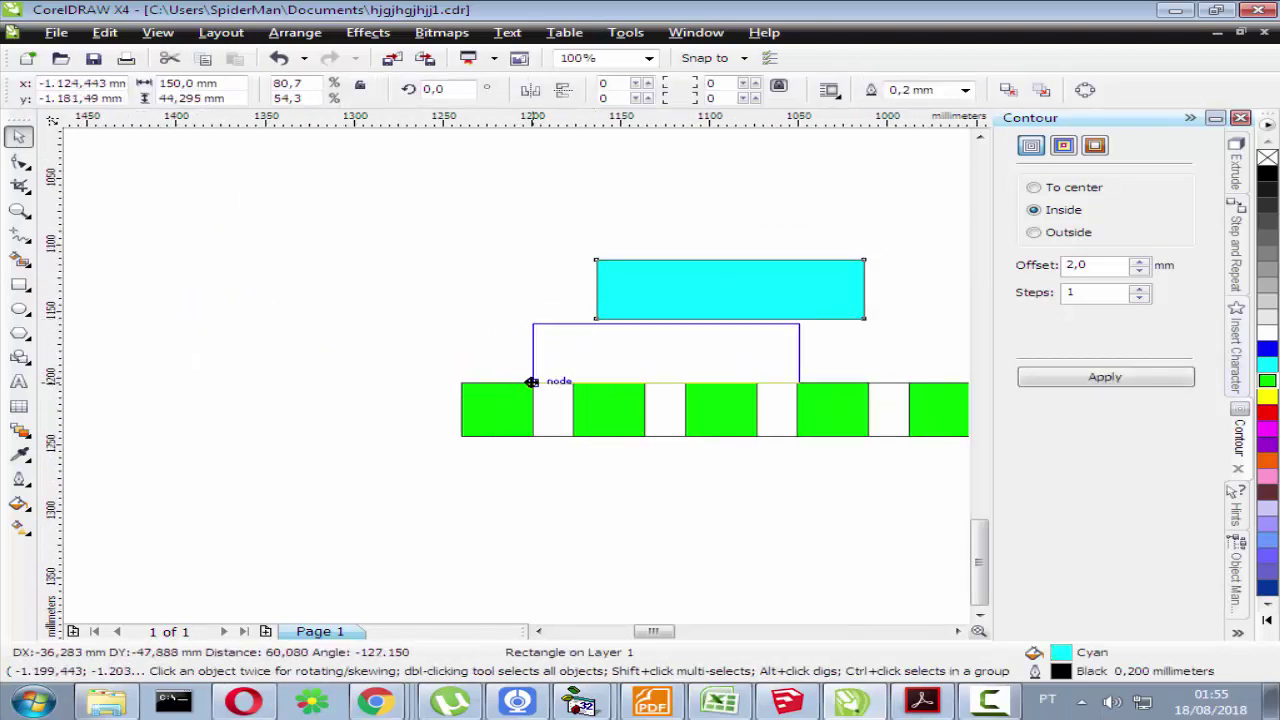
{"action": "left_click_drag", "start_coordinate": [601, 330], "coordinate": [533, 386]}
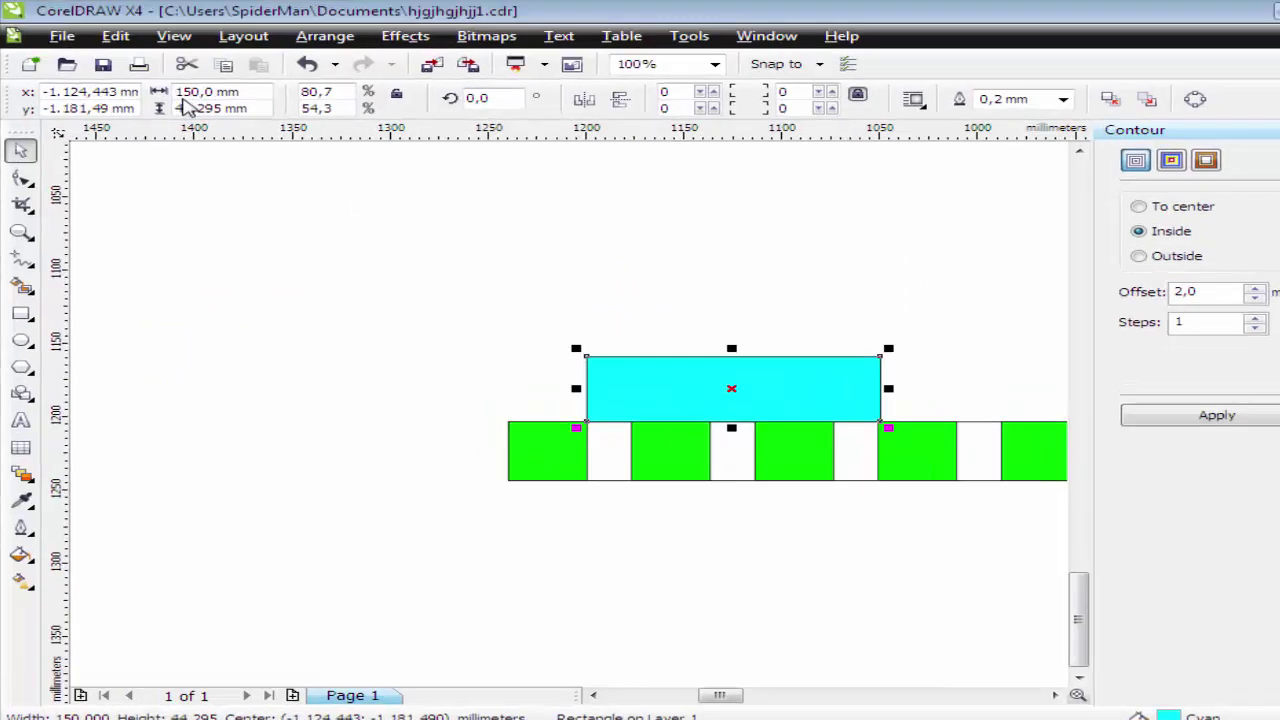
{"action": "double_click", "coordinate": [190, 83]}
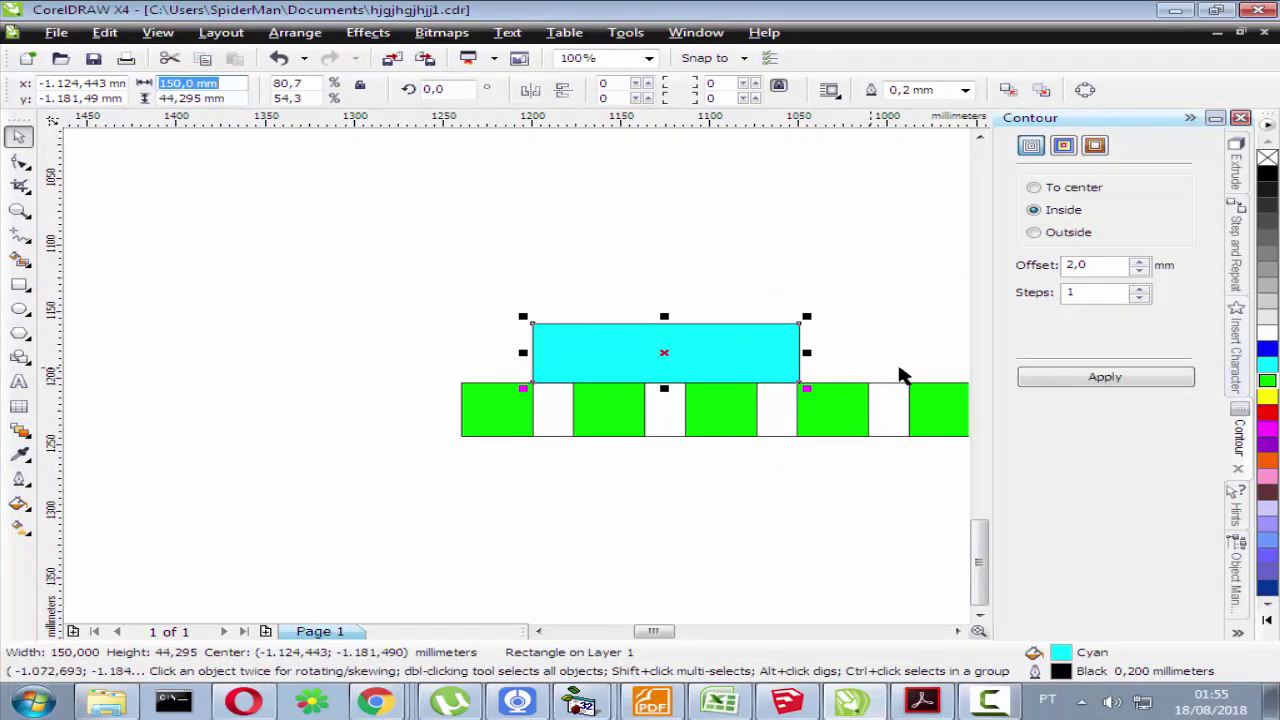
Step: Select the green blend row spanning the 1361,55 mm rail strip
{"action": "left_click", "coordinate": [785, 505]}
{"action": "scroll", "coordinate": [640, 392], "scroll_direction": "down", "scroll_amount": 1}
{"action": "scroll", "coordinate": [560, 384], "scroll_direction": "down", "scroll_amount": 1}
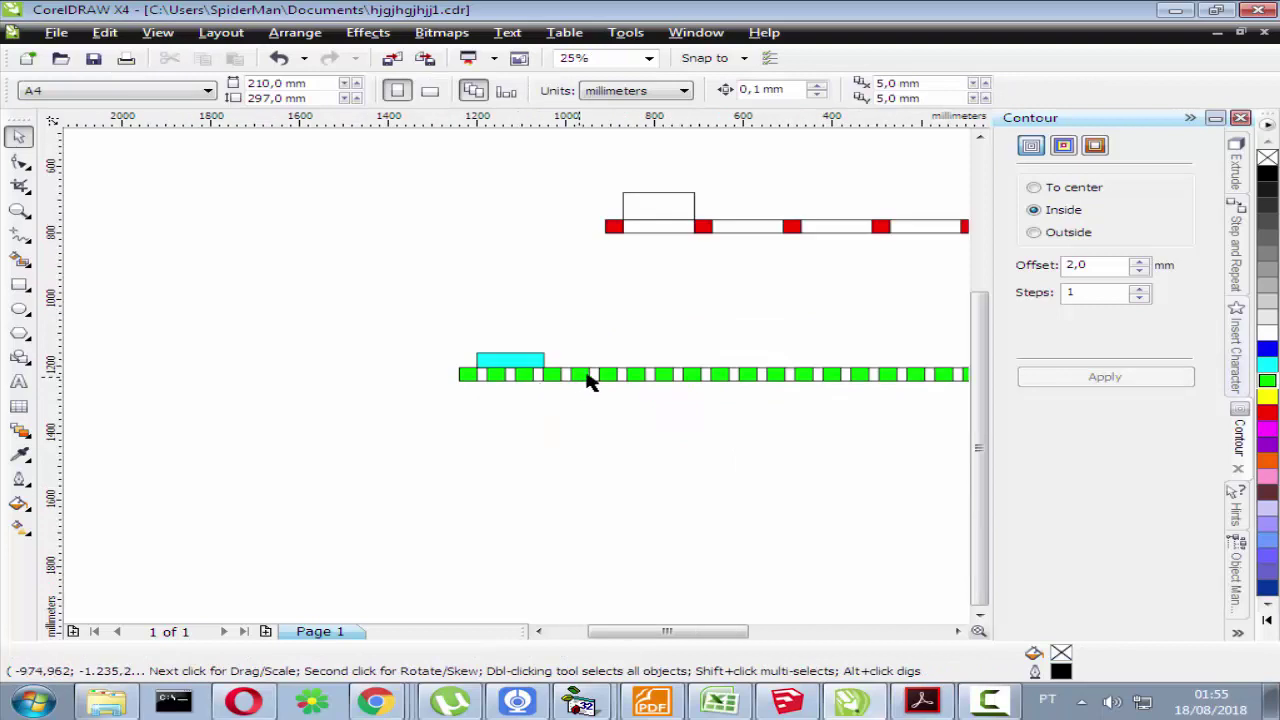
{"action": "left_click", "coordinate": [588, 380]}
{"action": "scroll", "coordinate": [586, 373], "scroll_direction": "up", "scroll_amount": 1}
{"action": "scroll", "coordinate": [443, 371], "scroll_direction": "up", "scroll_amount": 1}
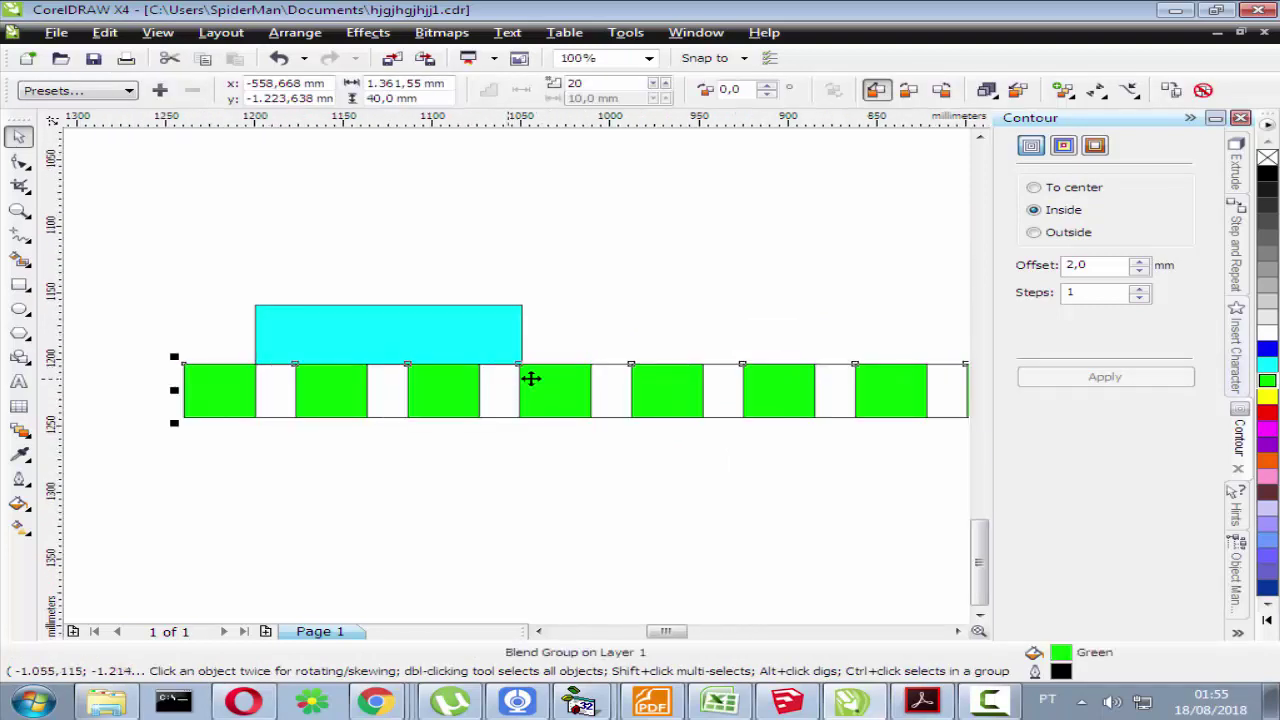
Step: Lower the green blend's steps from 20 down to 5
{"action": "left_click", "coordinate": [563, 148]}
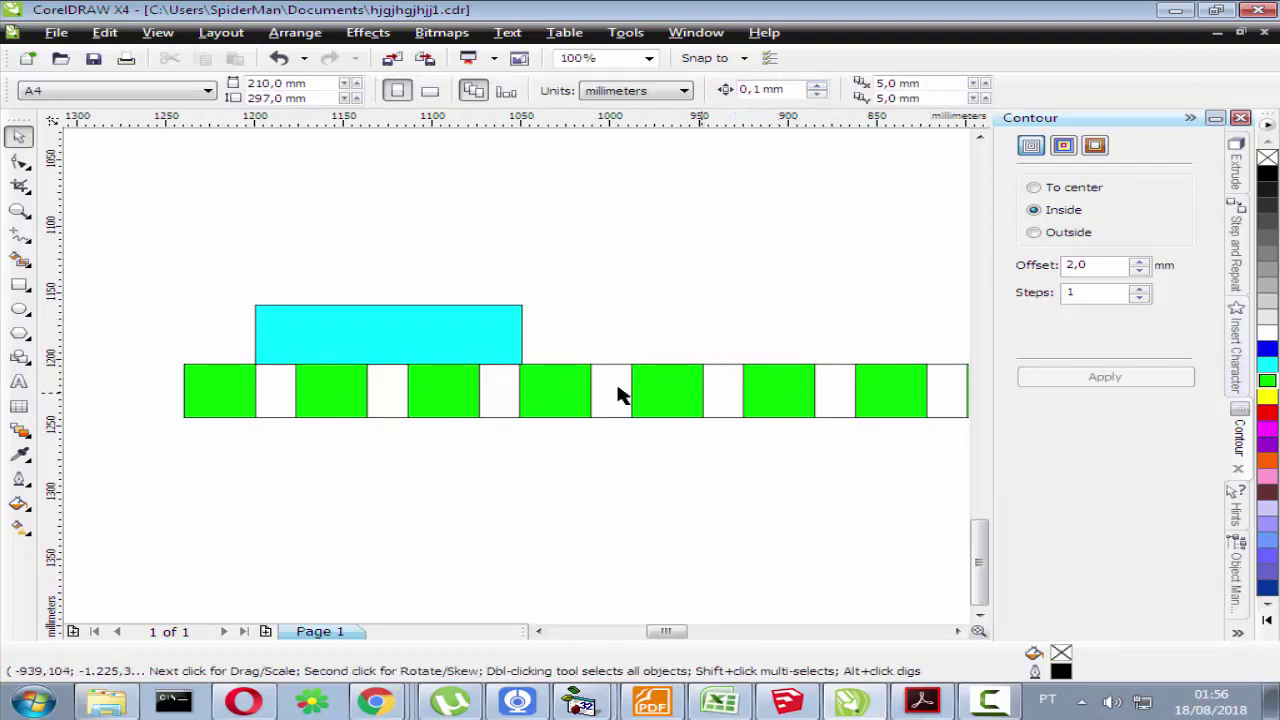
{"action": "left_click", "coordinate": [790, 405]}
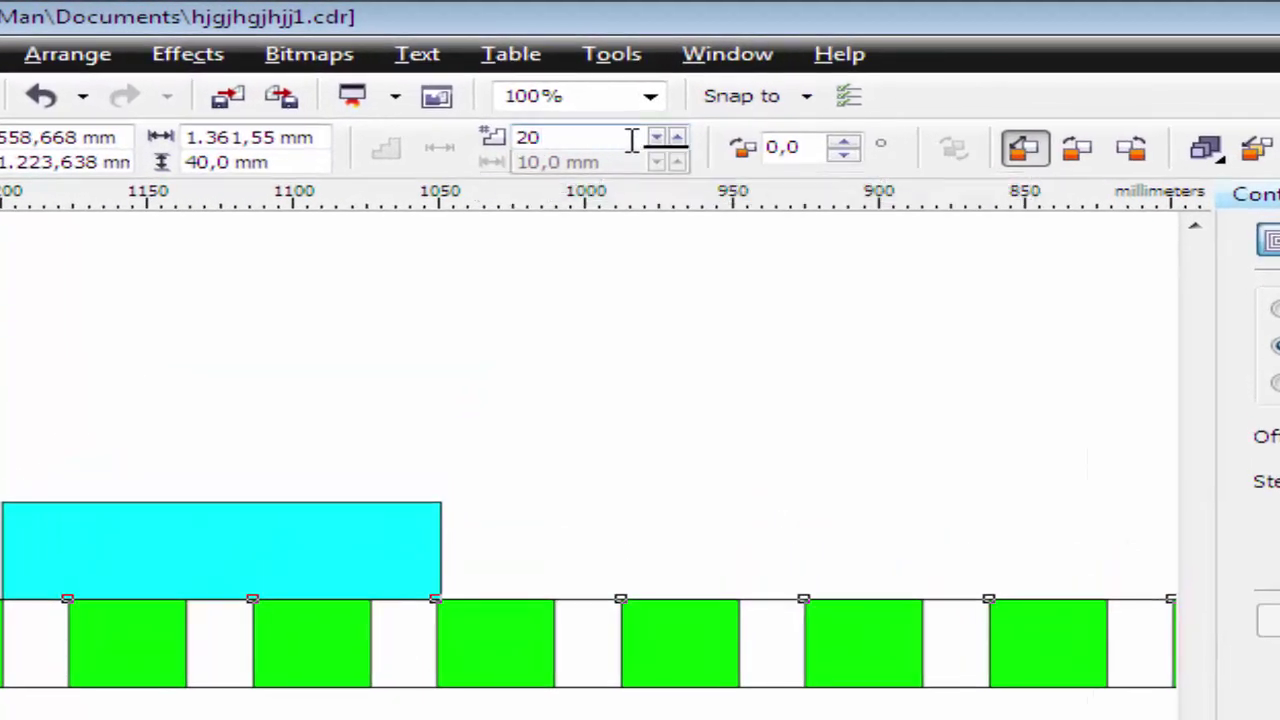
{"action": "left_click", "coordinate": [677, 136]}
{"action": "left_click", "coordinate": [677, 136]}
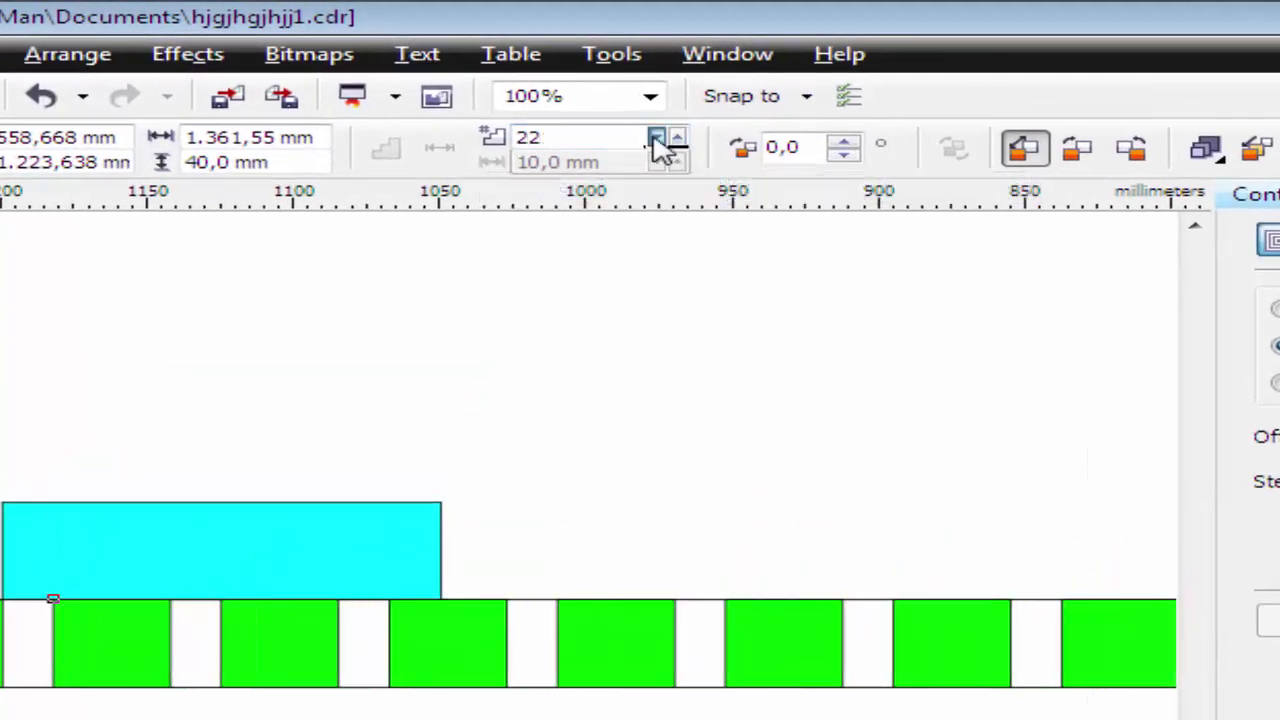
{"action": "left_click", "coordinate": [657, 145]}
{"action": "left_click", "coordinate": [657, 145]}
{"action": "left_click", "coordinate": [657, 145]}
{"action": "left_click", "coordinate": [737, 108]}
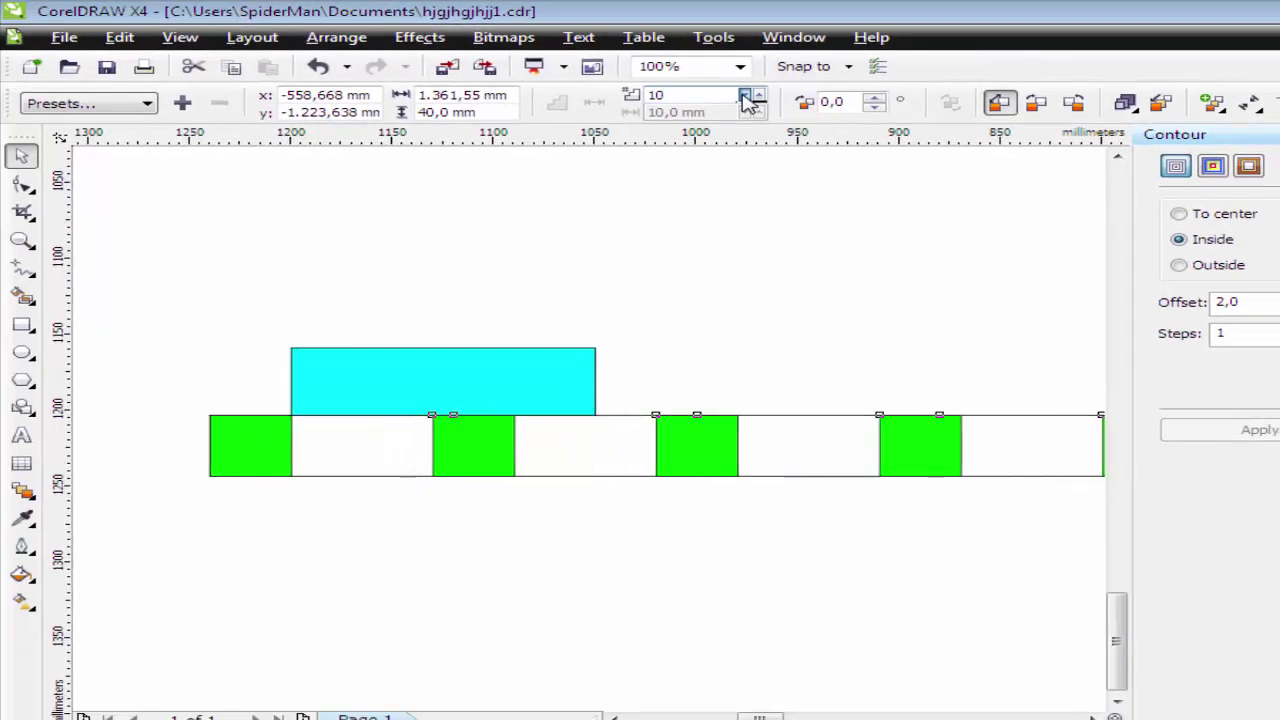
{"action": "left_click", "coordinate": [737, 108]}
{"action": "left_click", "coordinate": [737, 108]}
{"action": "left_click", "coordinate": [737, 108]}
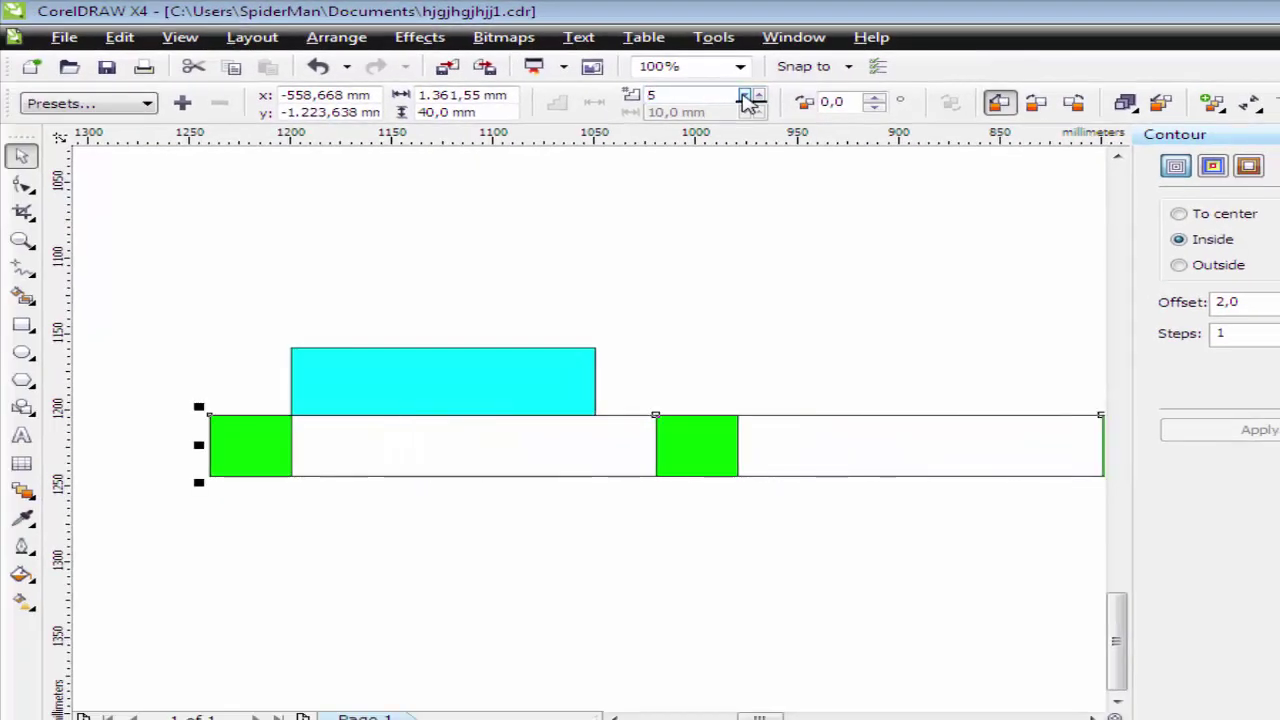
{"action": "left_click", "coordinate": [698, 505]}
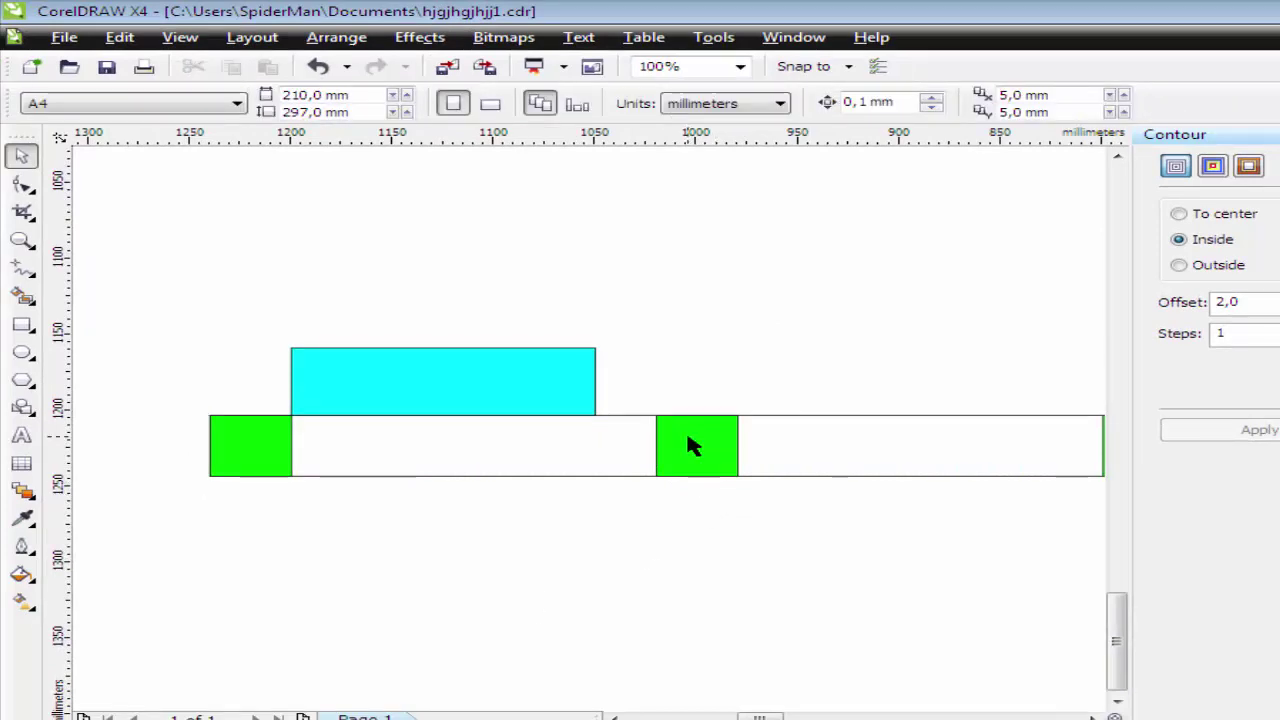
Step: Trial-stretch the cyan rectangle toward the next square, then undo the stretch
{"action": "left_click", "coordinate": [572, 398]}
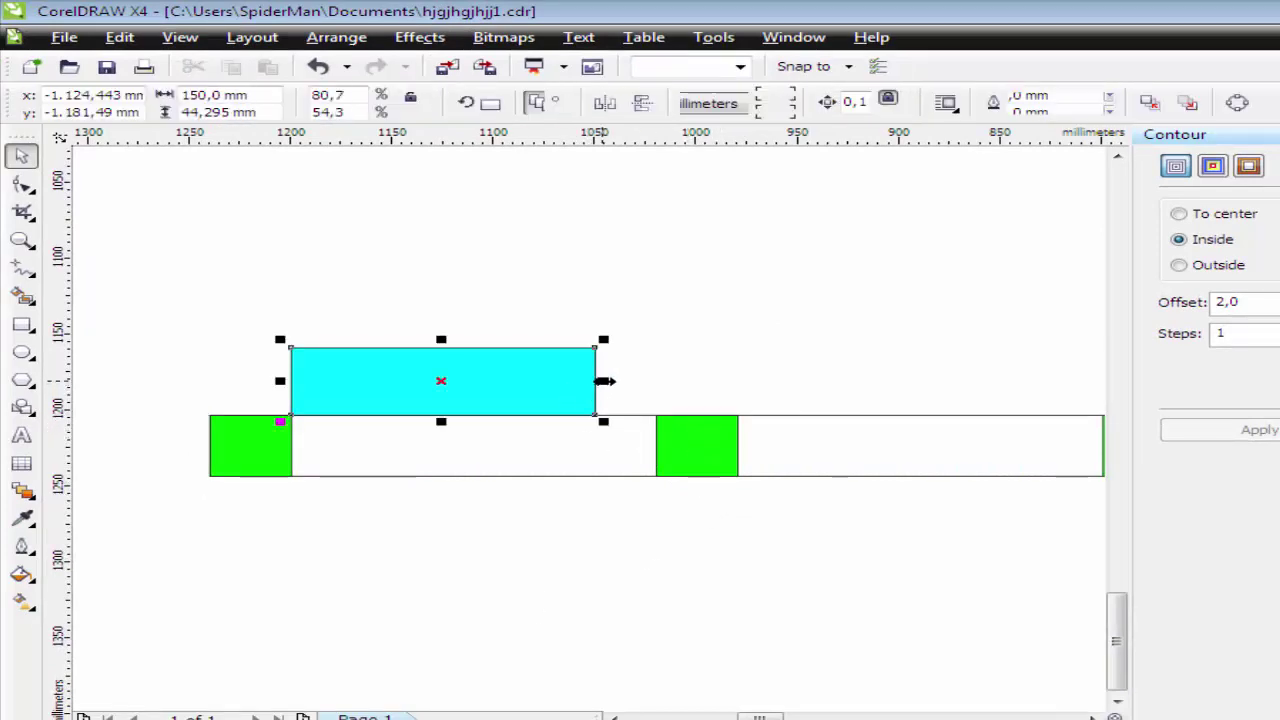
{"action": "left_click_drag", "start_coordinate": [597, 381], "coordinate": [660, 416]}
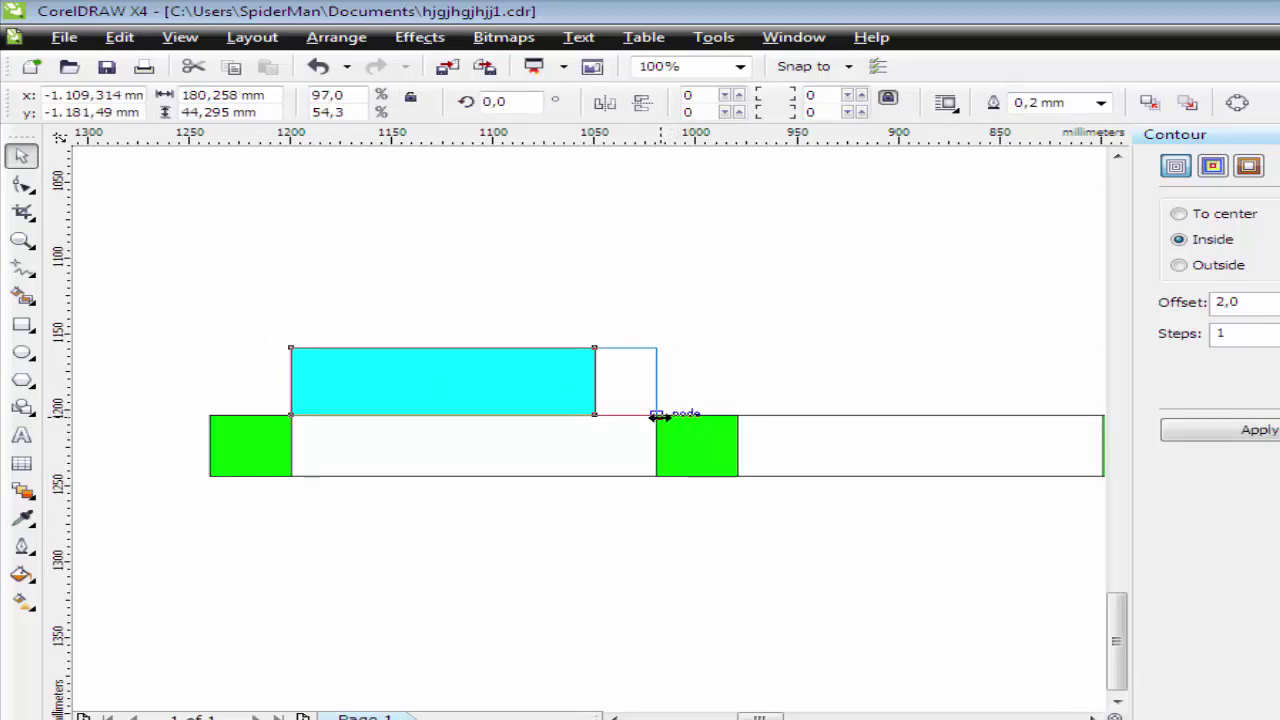
{"action": "left_click_drag", "start_coordinate": [660, 417], "coordinate": [663, 414]}
{"action": "key", "text": "ctrl+z"}
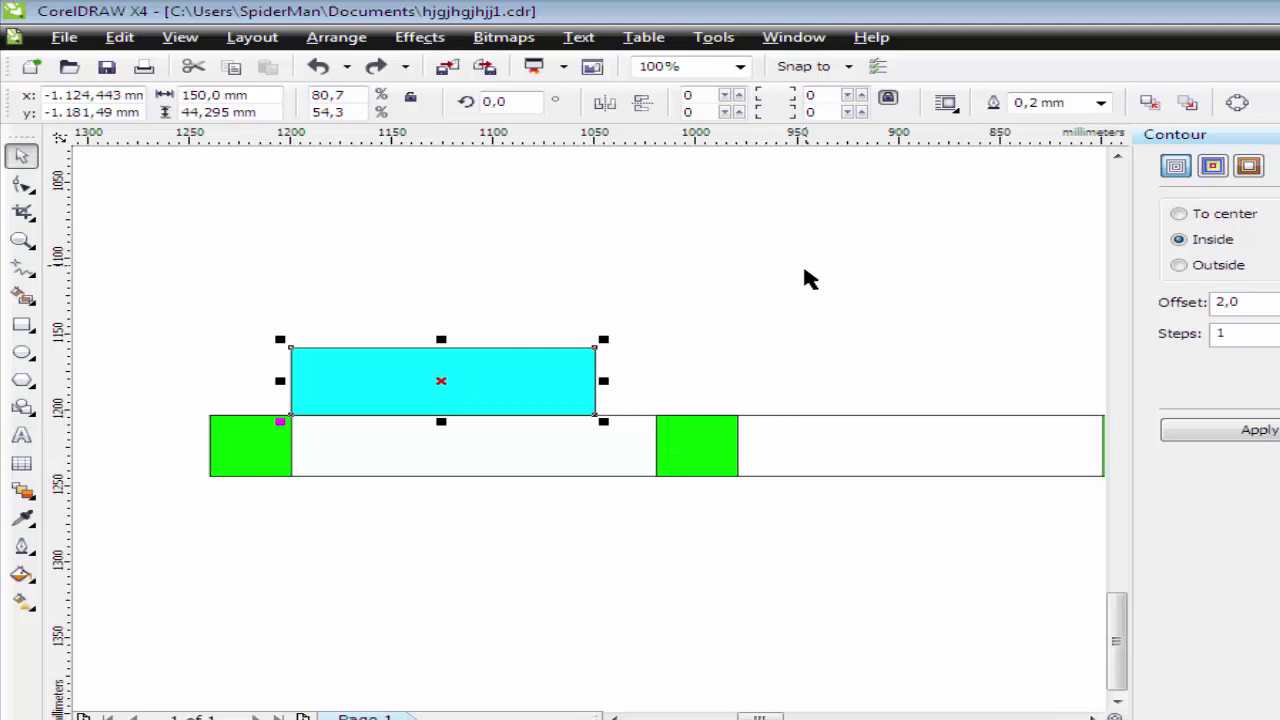
{"action": "left_click", "coordinate": [810, 279]}
{"action": "left_click", "coordinate": [567, 385]}
{"action": "left_click", "coordinate": [640, 330]}
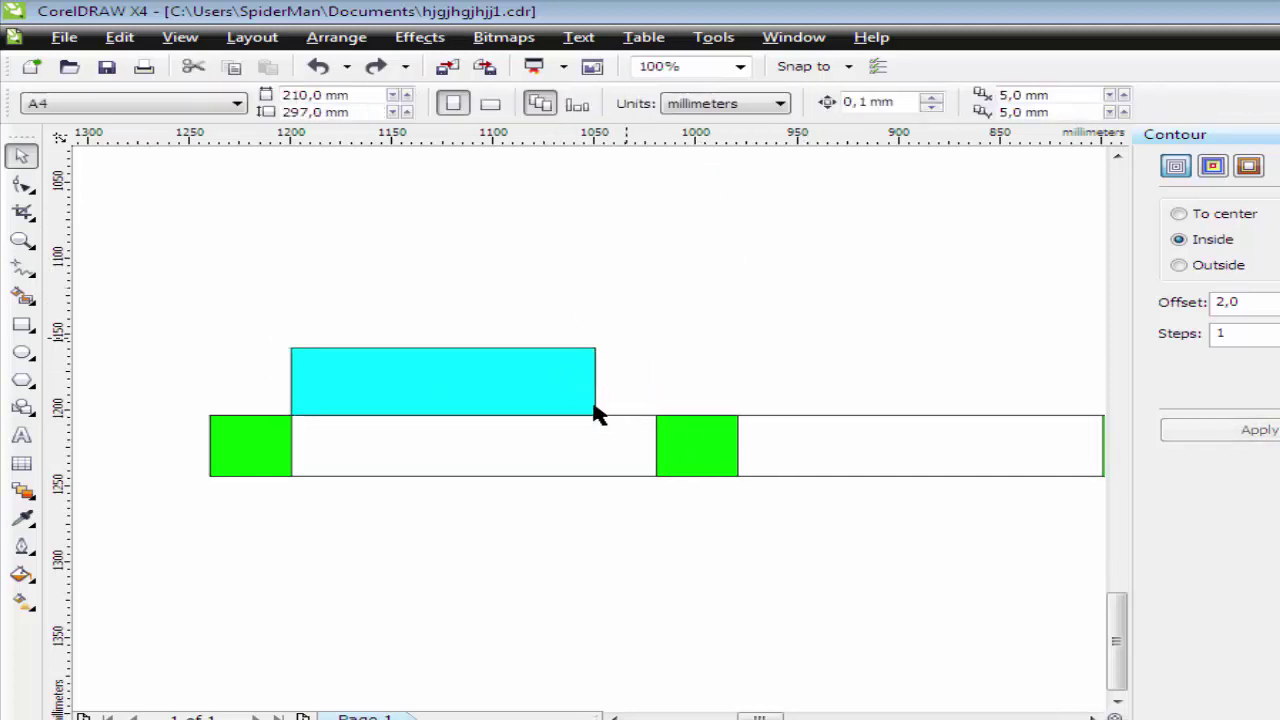
Step: Reselect the blend and settle its step count at 6
{"action": "left_click", "coordinate": [686, 449]}
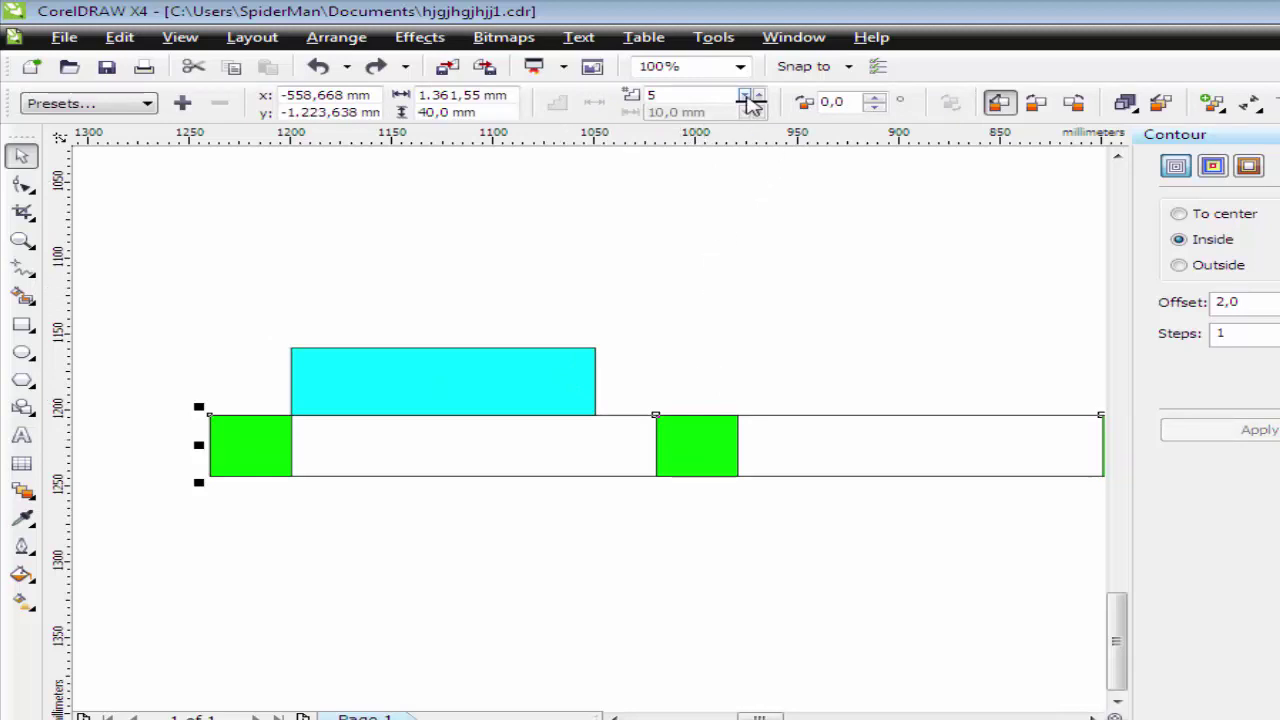
{"action": "left_click", "coordinate": [745, 94]}
{"action": "left_click", "coordinate": [759, 94]}
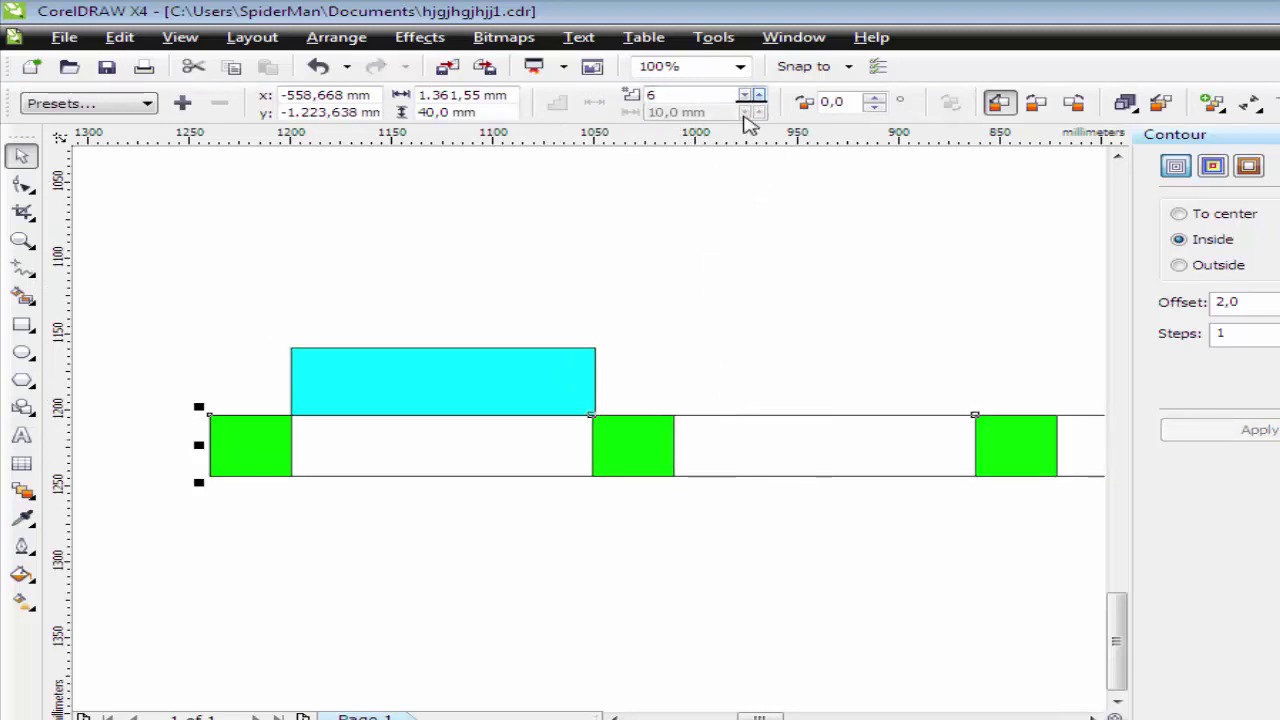
{"action": "left_click", "coordinate": [586, 380]}
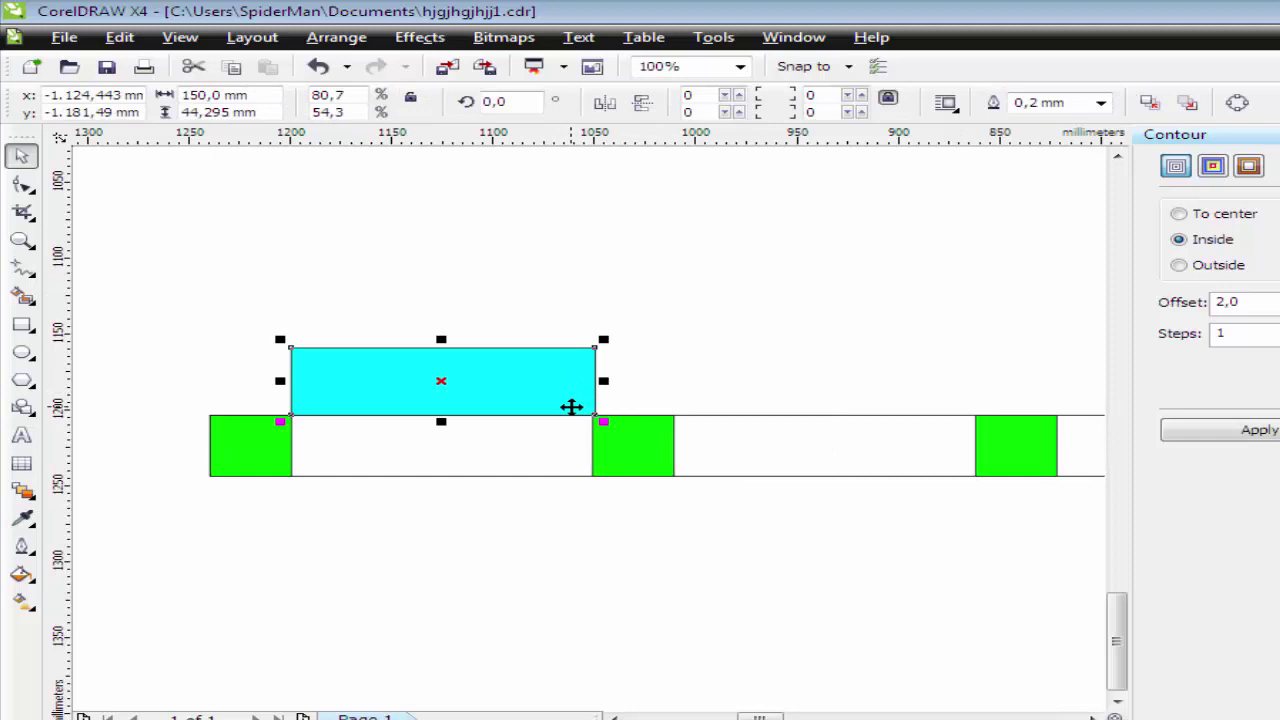
Step: Narrow the cyan rectangle to 148.793 mm between squares and move it below the row
{"action": "scroll", "coordinate": [571, 406], "scroll_direction": "up", "scroll_amount": 2}
{"action": "left_click_drag", "start_coordinate": [687, 327], "coordinate": [676, 494]}
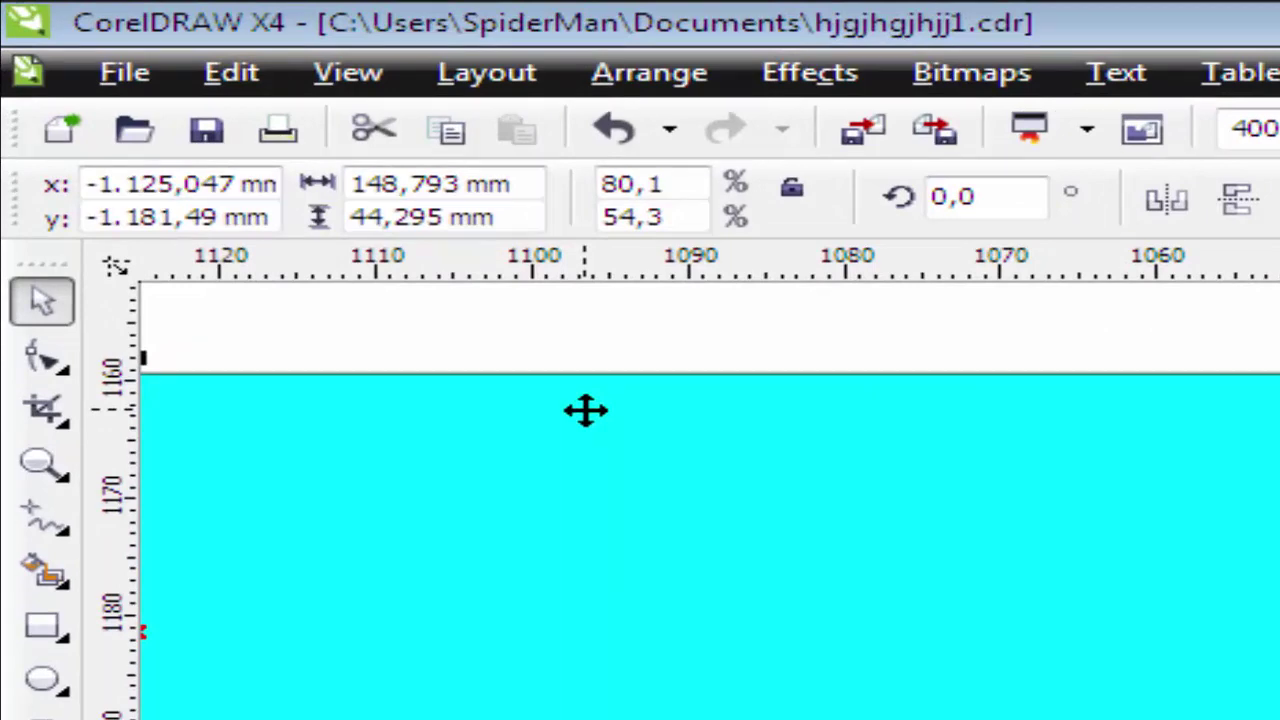
{"action": "scroll", "coordinate": [585, 410], "scroll_direction": "down", "scroll_amount": 1}
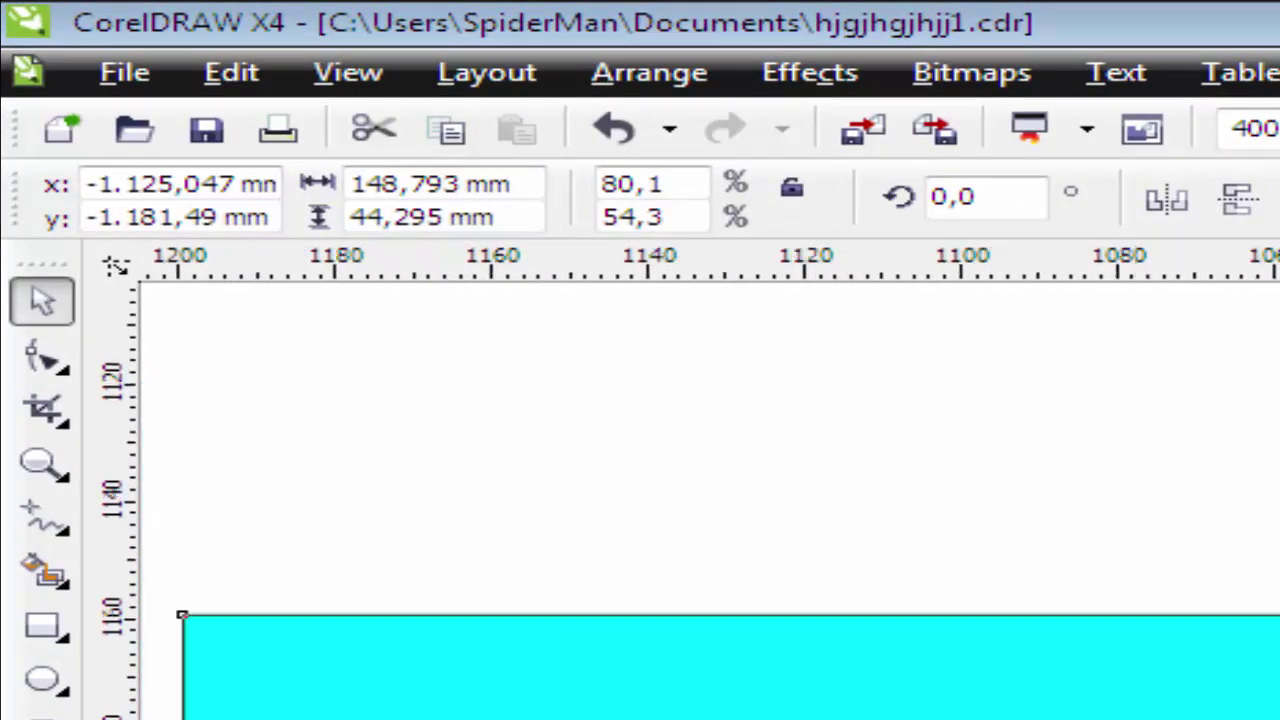
{"action": "scroll", "coordinate": [585, 410], "scroll_direction": "down", "scroll_amount": 2}
{"action": "scroll", "coordinate": [946, 716], "scroll_direction": "up", "scroll_amount": 1}
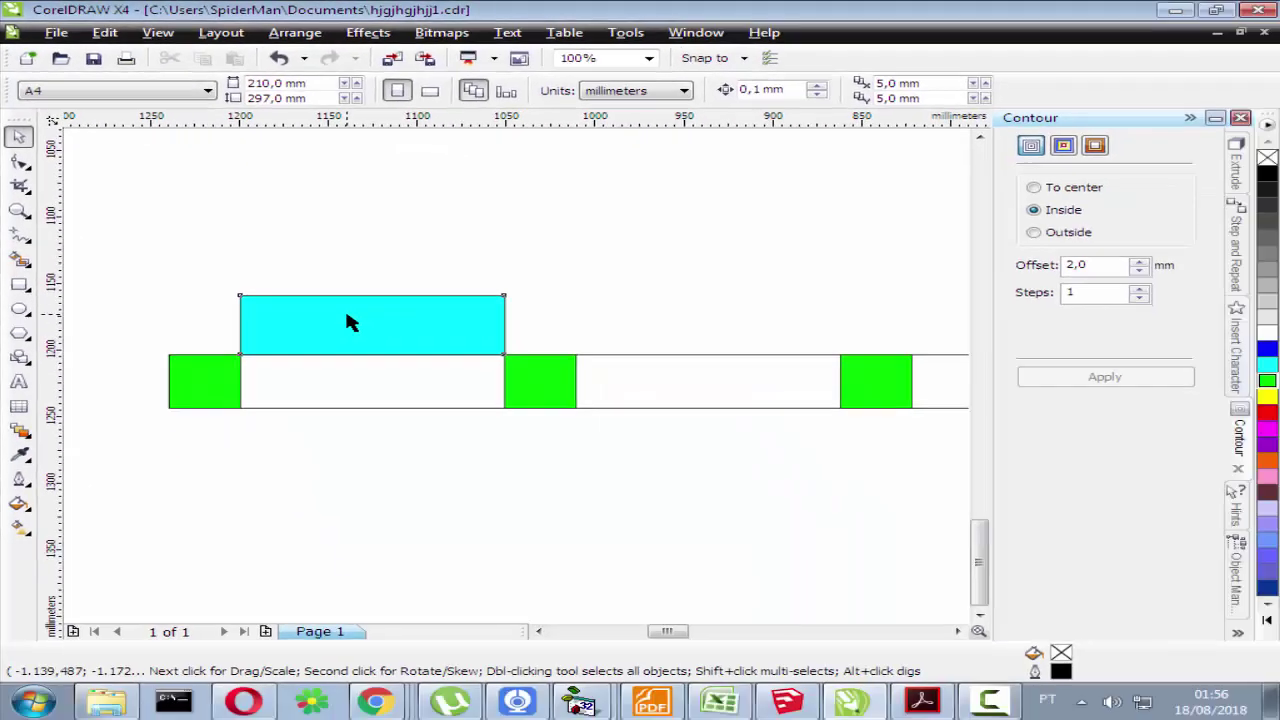
{"action": "left_click", "coordinate": [349, 320]}
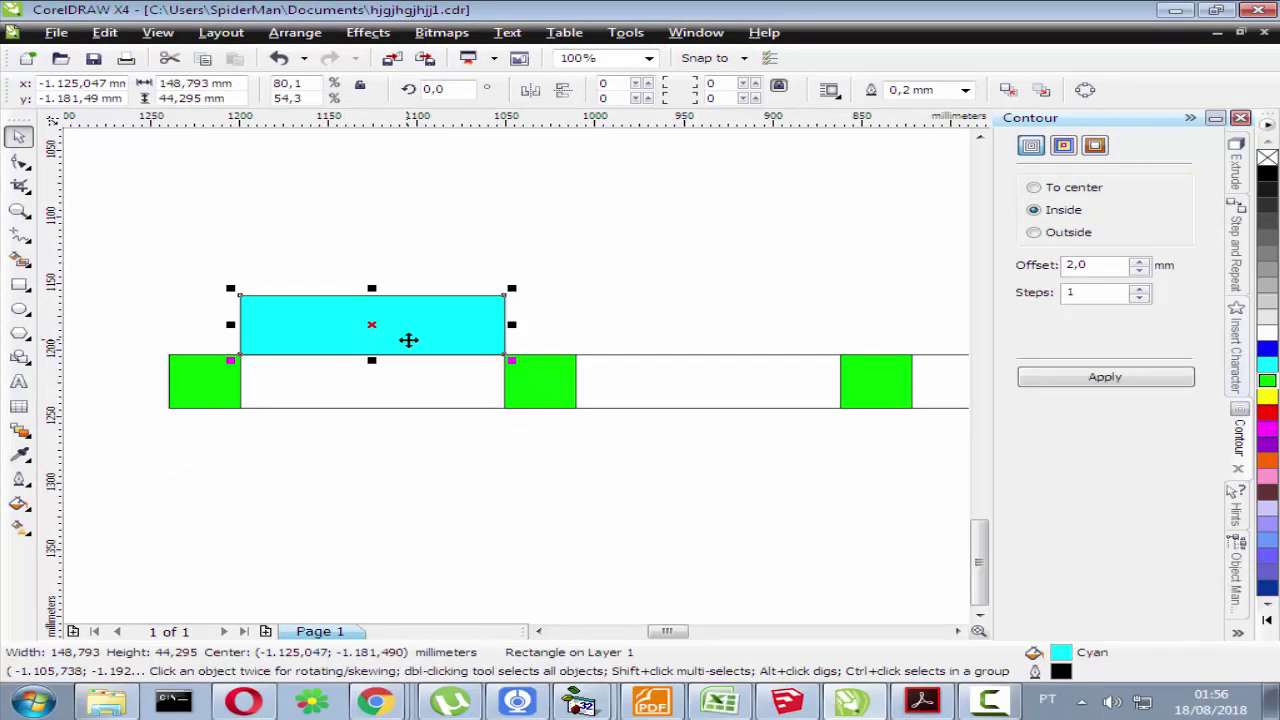
{"action": "left_click_drag", "start_coordinate": [386, 330], "coordinate": [406, 495]}
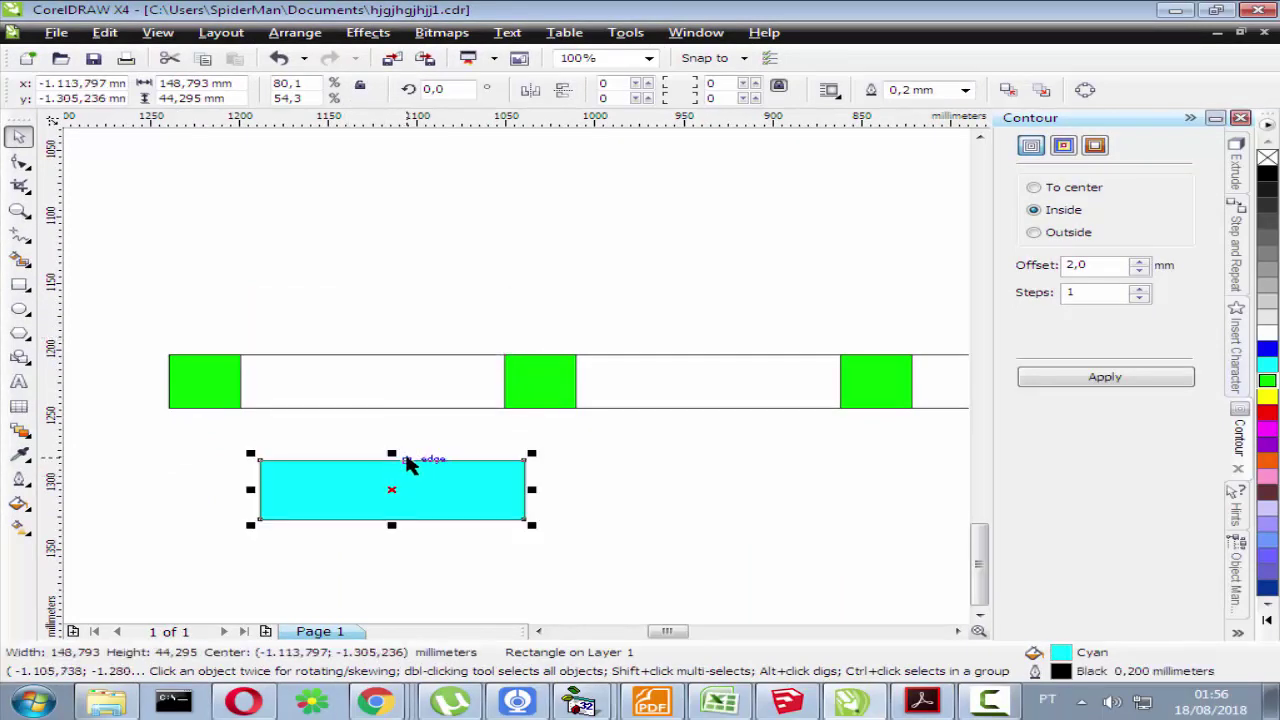
Step: Check the railing corner in the SketchUp model
{"action": "key", "text": "alt+Tab"}
{"action": "mouse_move", "coordinate": [409, 483]}
{"action": "middle_mouse_down"}
{"action": "mouse_move", "coordinate": [486, 486]}
{"action": "mouse_move", "coordinate": [260, 446]}
{"action": "mouse_move", "coordinate": [294, 411]}
{"action": "mouse_move", "coordinate": [271, 463]}
{"action": "mouse_move", "coordinate": [229, 466]}
{"action": "middle_mouse_up"}
{"action": "key", "text": "alt+Tab"}
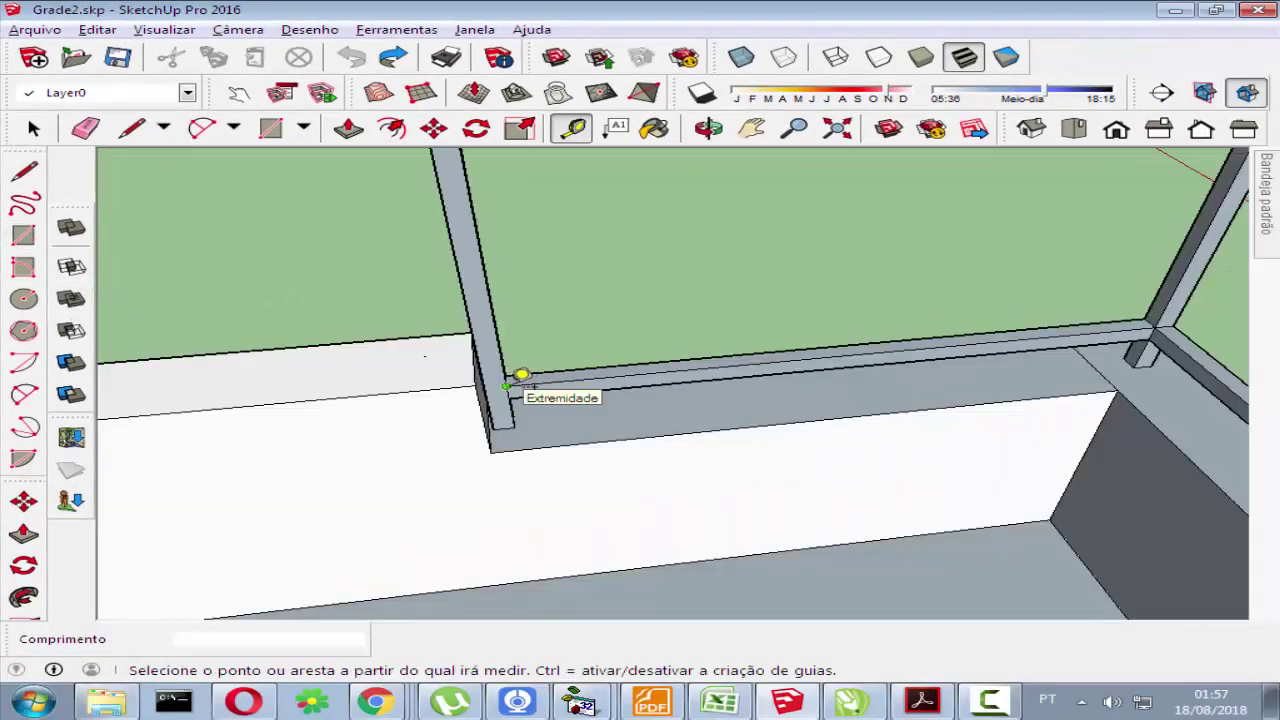
Step: Tape-measure 148.793 mm along the bottom rail from the post corner to place a guide point
{"action": "mouse_move", "coordinate": [517, 366]}
{"action": "middle_mouse_down"}
{"action": "mouse_move", "coordinate": [775, 373]}
{"action": "mouse_move", "coordinate": [577, 363]}
{"action": "middle_mouse_up"}
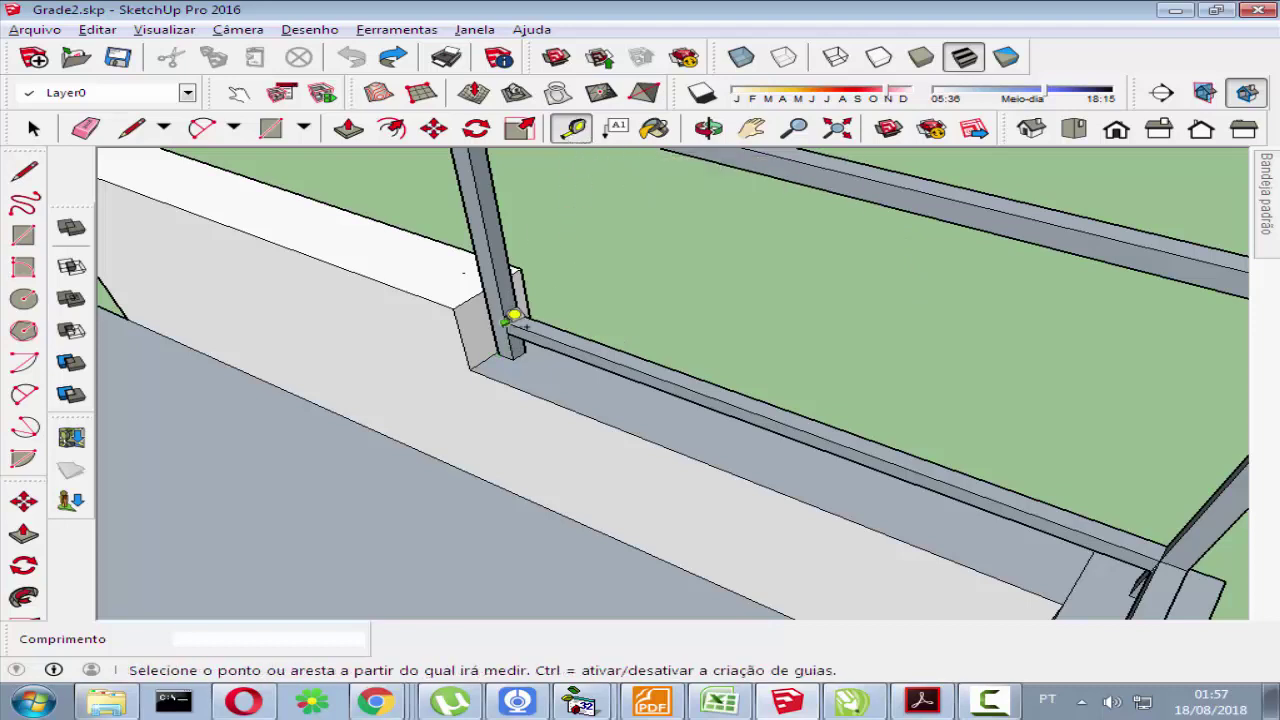
{"action": "left_click", "coordinate": [513, 316]}
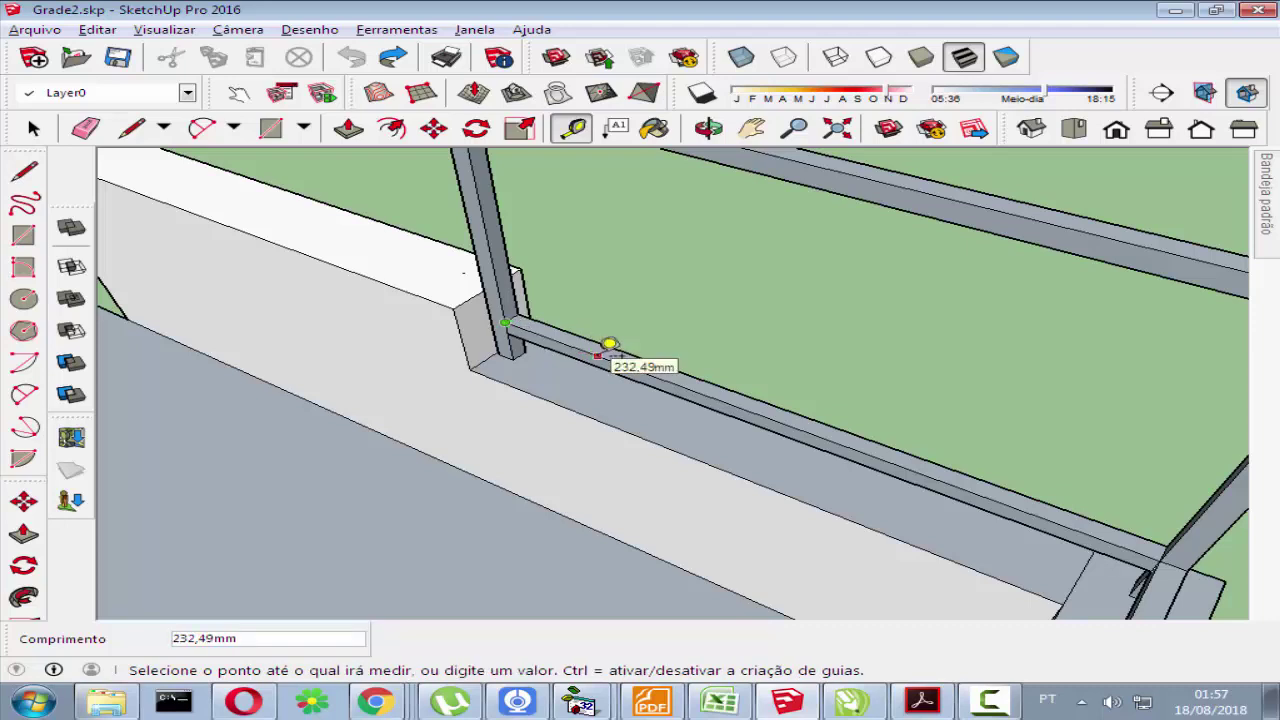
{"action": "type", "text": "148,793mm"}
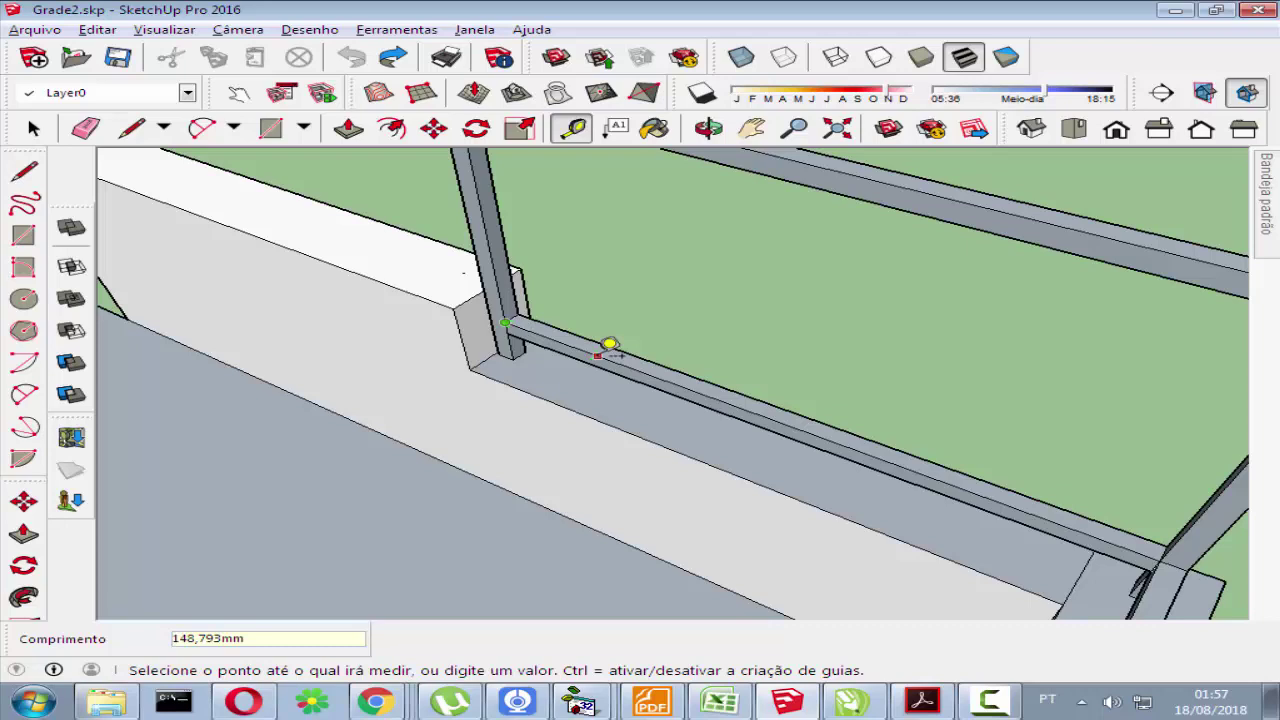
{"action": "key", "text": "Return"}
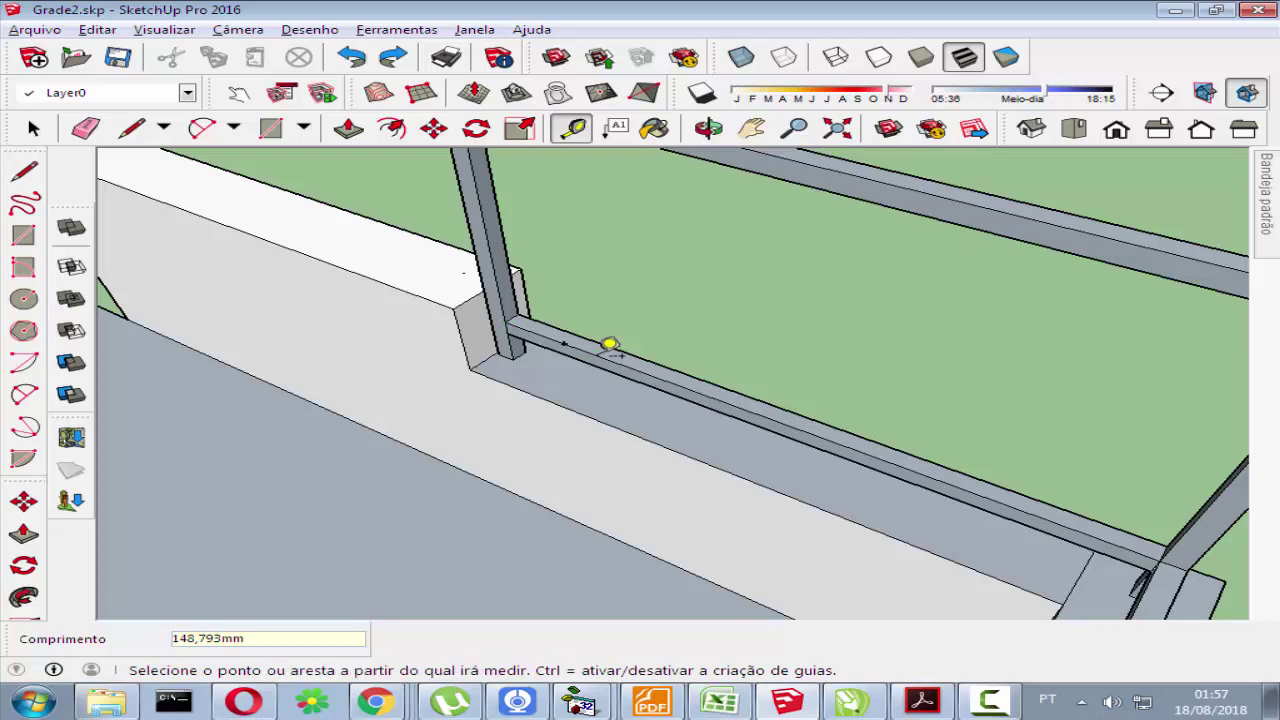
{"action": "scroll", "coordinate": [568, 343], "scroll_direction": "up", "scroll_amount": 2}
{"action": "scroll", "coordinate": [568, 343], "scroll_direction": "up", "scroll_amount": 1}
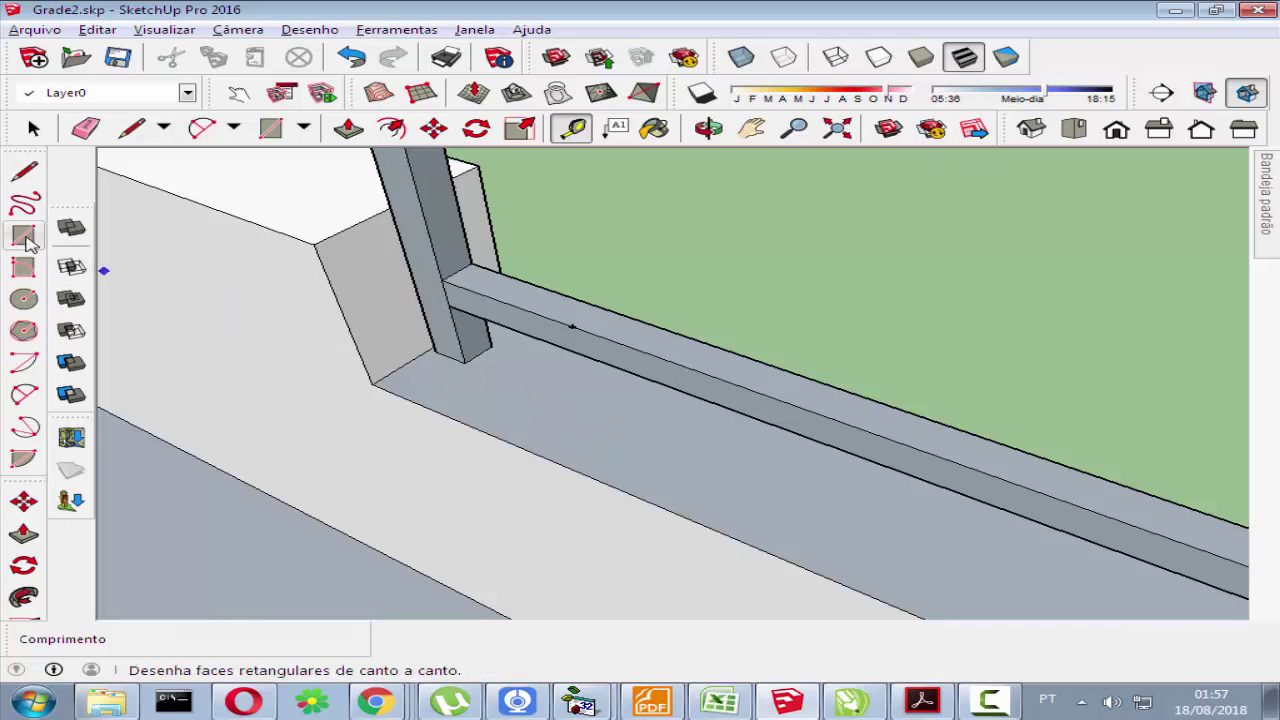
Step: Draw a 40 × 40 mm square on the rail top at the guide point
{"action": "key", "text": "r"}
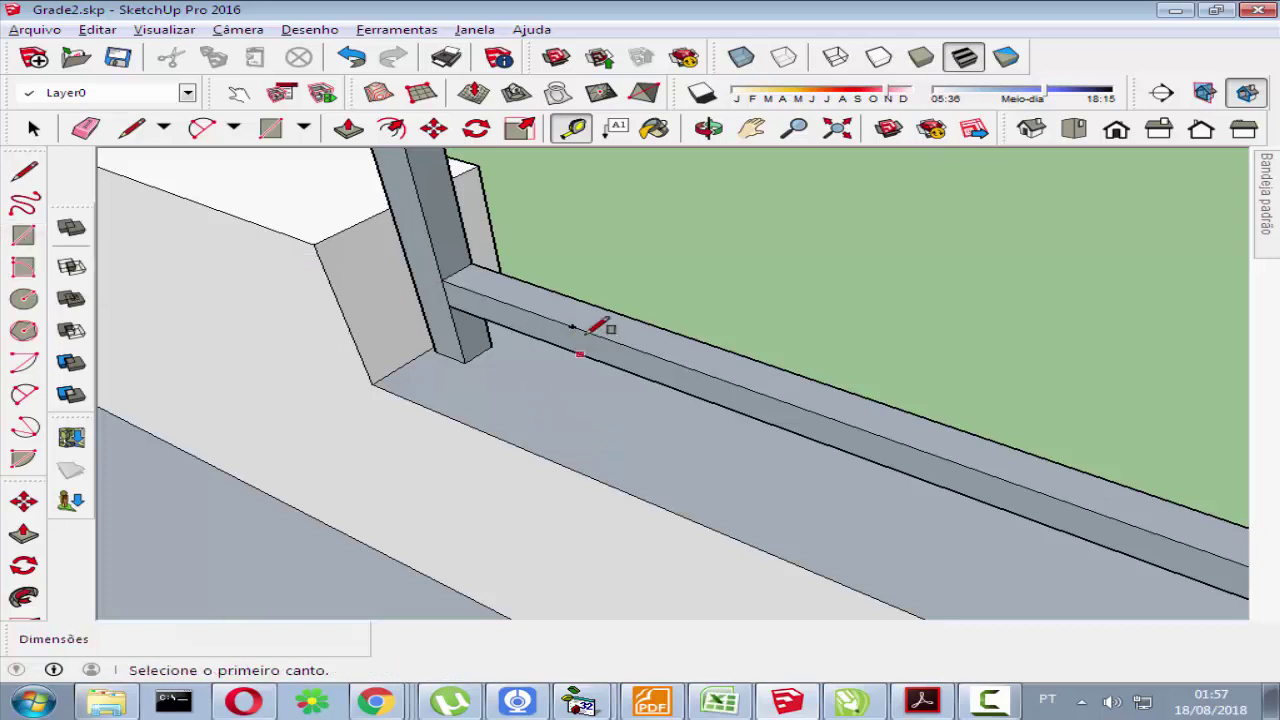
{"action": "left_click", "coordinate": [570, 326]}
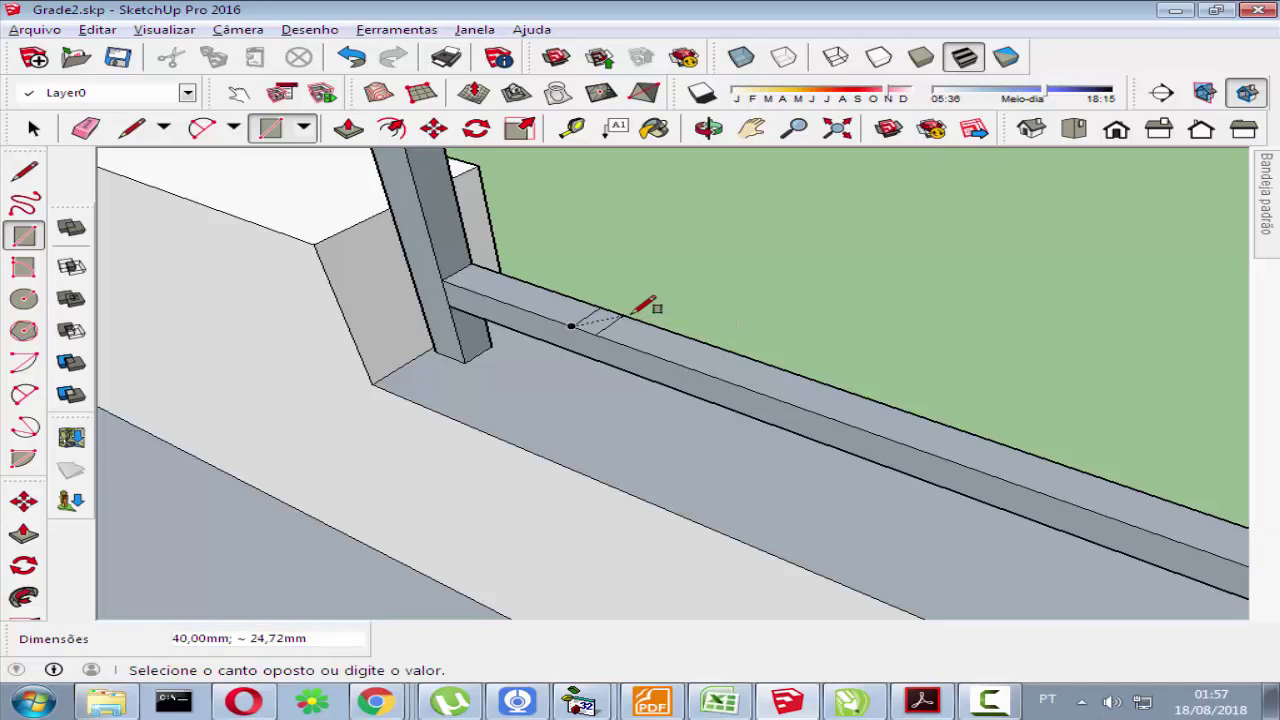
{"action": "type", "text": "40mm;40"}
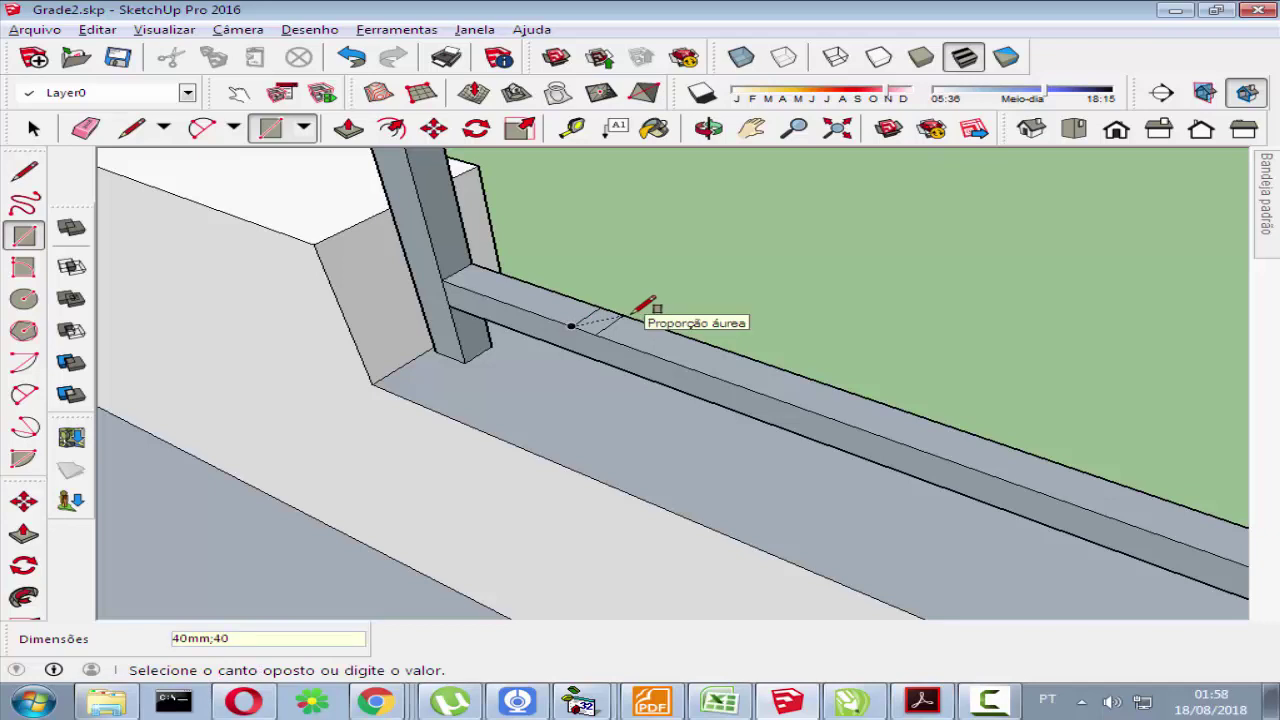
{"action": "key", "text": "Return"}
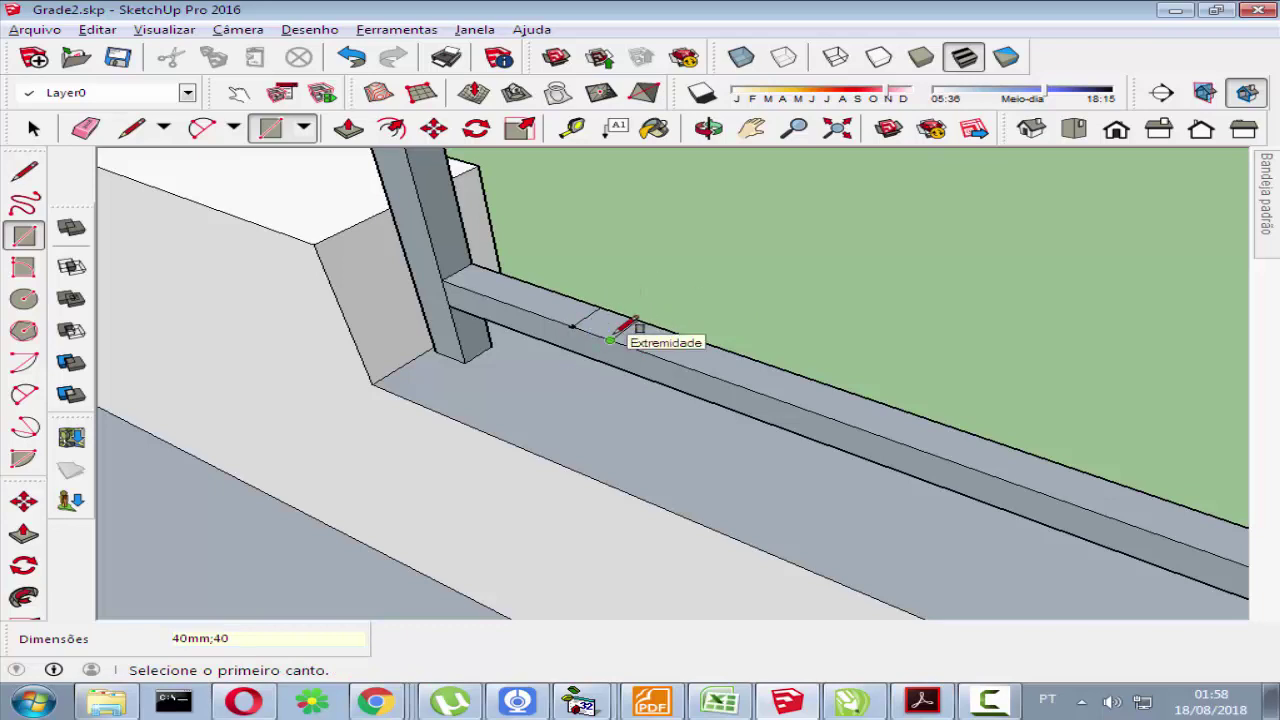
Step: Mark a guide point 148.793 mm on from the square's far corner
{"action": "key", "text": "t"}
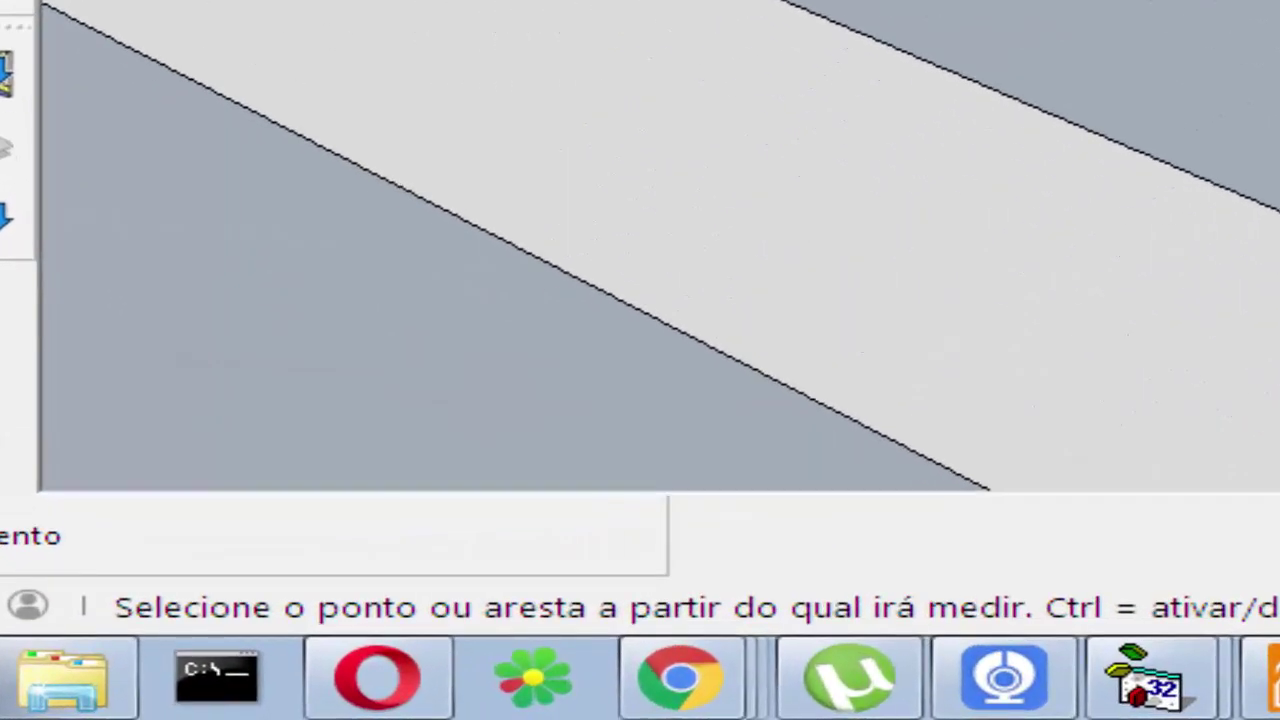
{"action": "left_click", "coordinate": [610, 340]}
{"action": "type", "text": "148,793mm"}
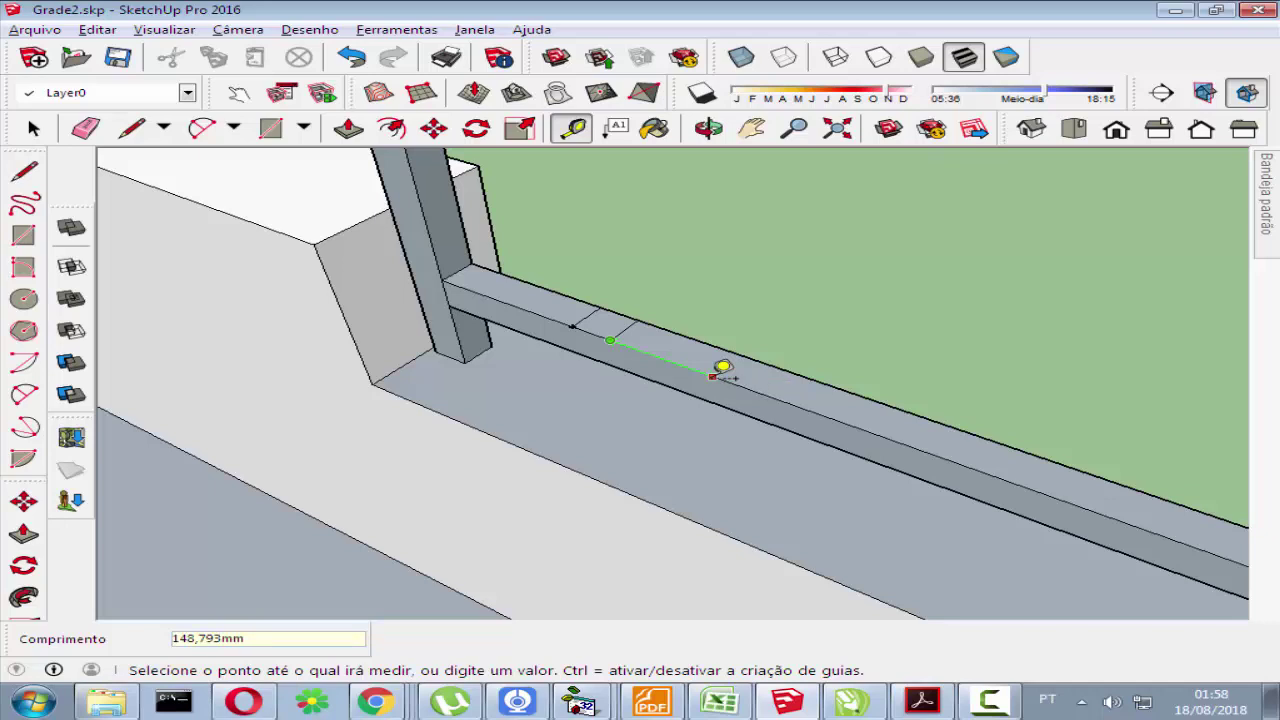
{"action": "left_click", "coordinate": [712, 376]}
{"action": "mouse_move", "coordinate": [737, 346]}
{"action": "middle_mouse_down"}
{"action": "mouse_move", "coordinate": [984, 330]}
{"action": "mouse_move", "coordinate": [974, 380]}
{"action": "mouse_move", "coordinate": [846, 400]}
{"action": "middle_mouse_up"}
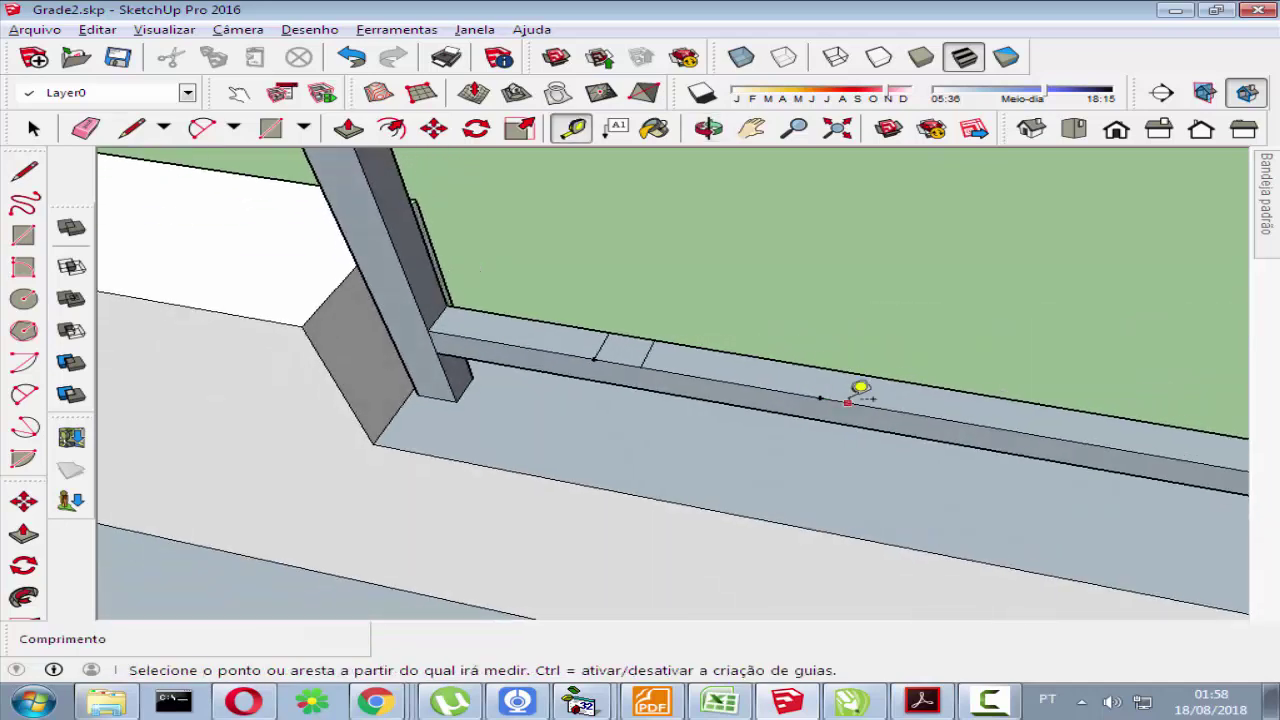
Step: Draw the second 40 × 40 mm square at that guide point
{"action": "key", "text": "r"}
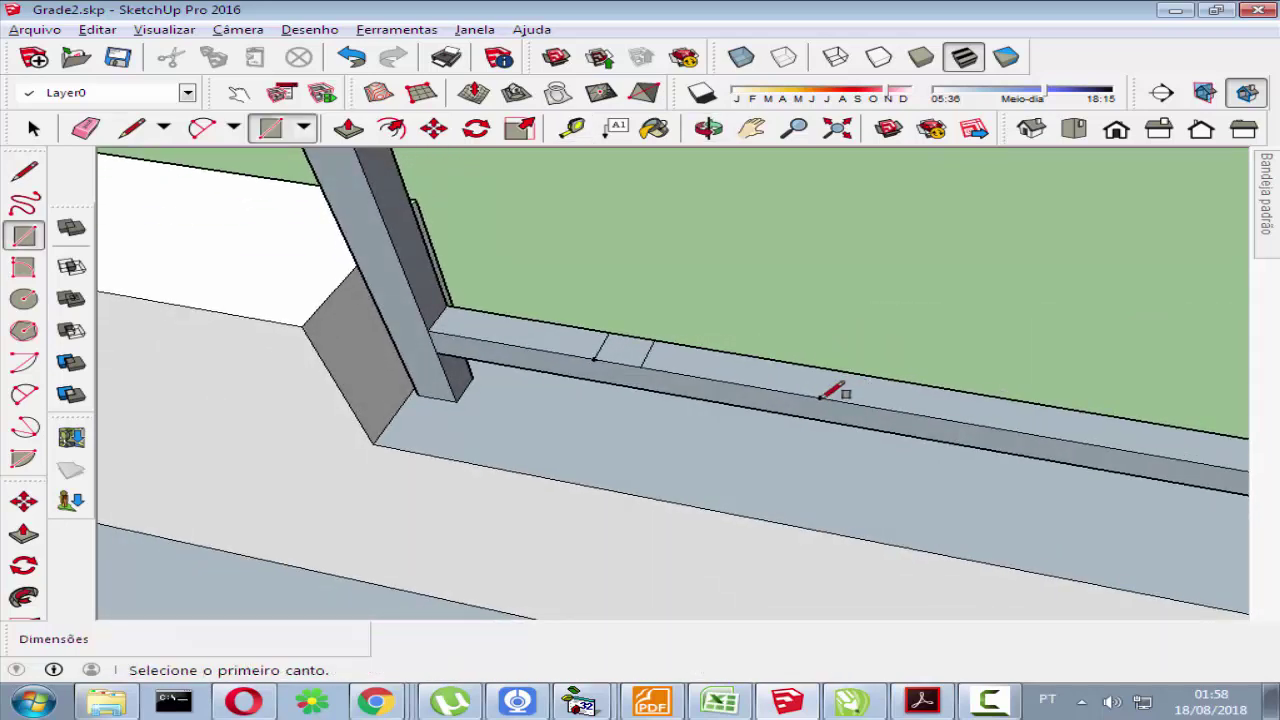
{"action": "left_click", "coordinate": [819, 396]}
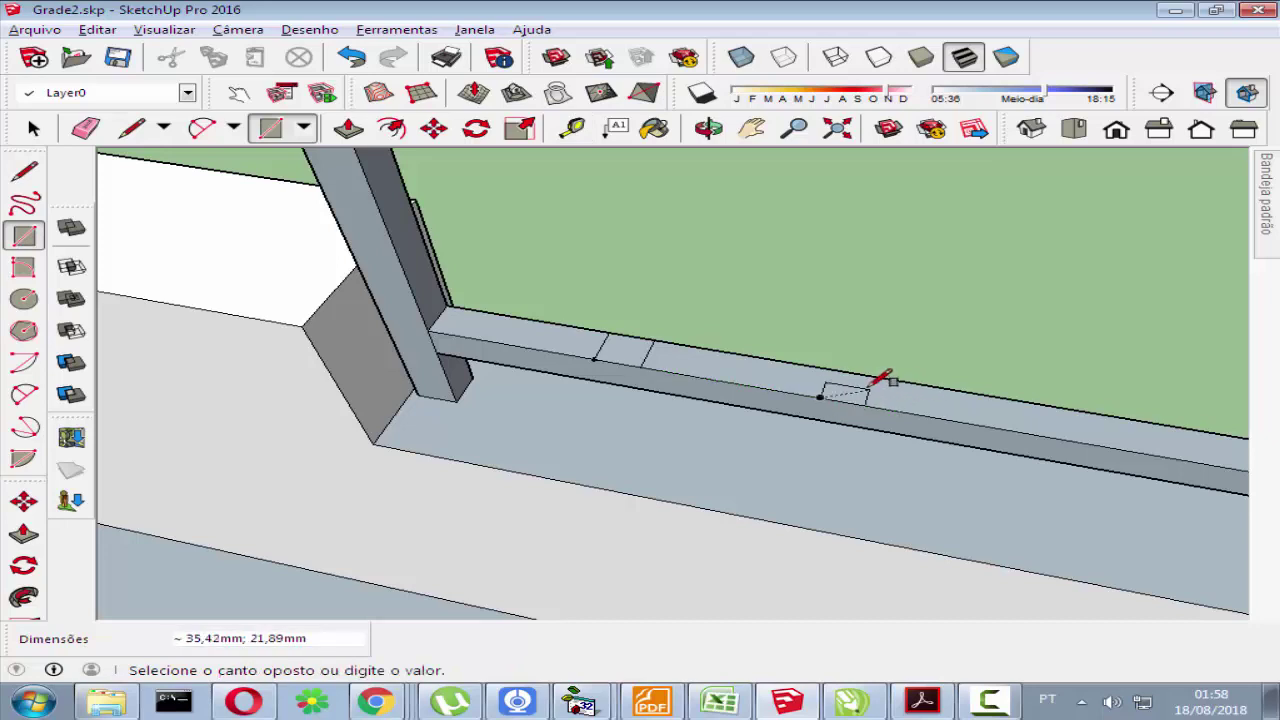
{"action": "type", "text": "40mm;40mm"}
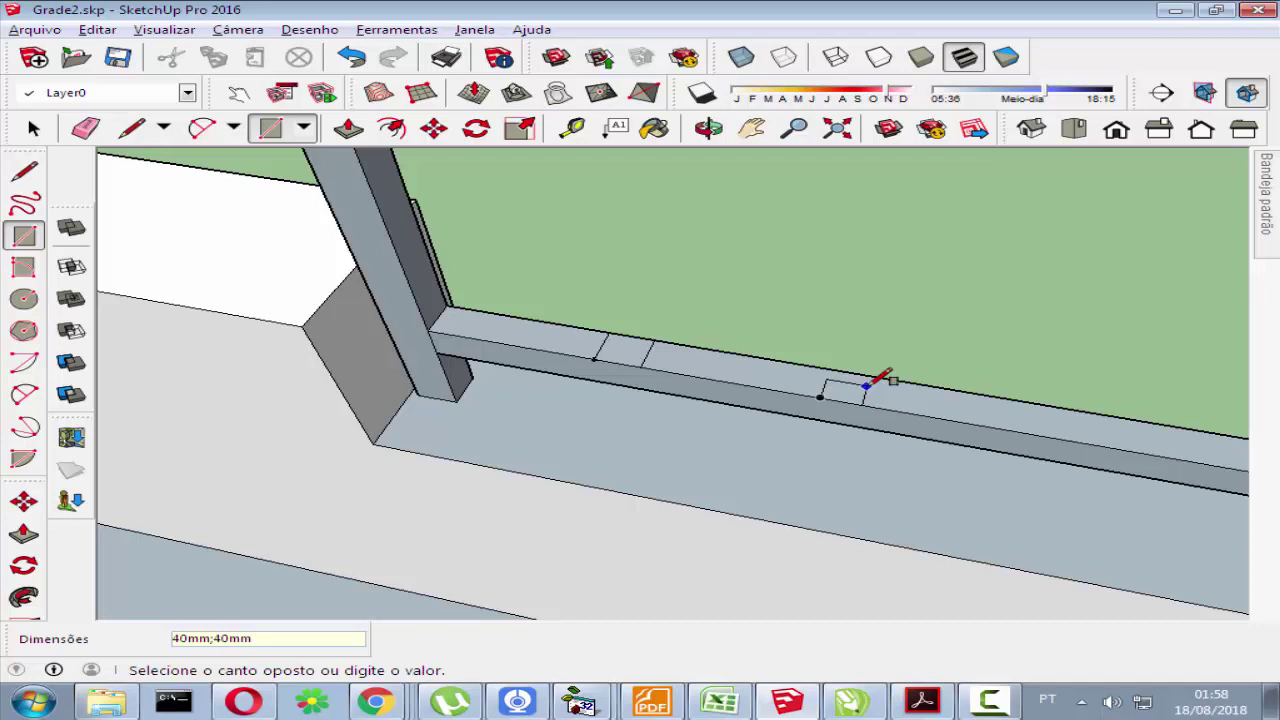
{"action": "key", "text": "Return"}
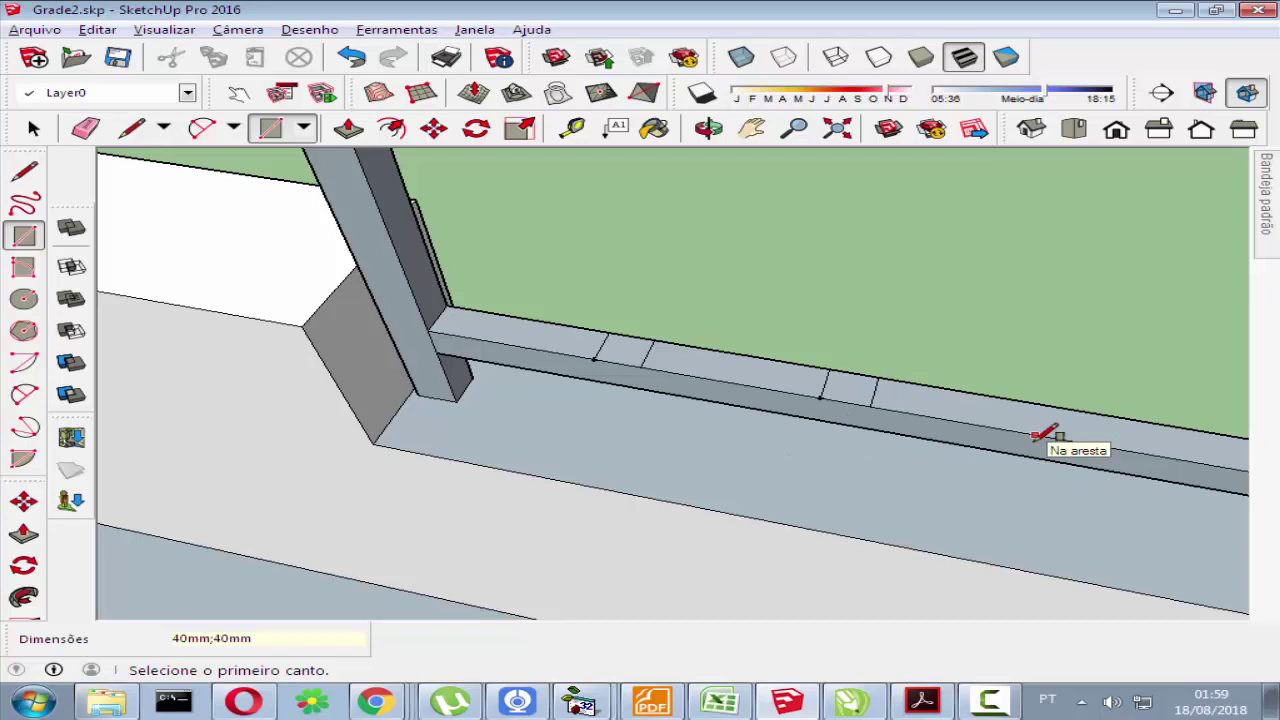
{"action": "scroll", "coordinate": [1035, 444], "scroll_direction": "down", "scroll_amount": 1}
{"action": "mouse_move", "coordinate": [1000, 446]}
{"action": "middle_mouse_down"}
{"action": "mouse_move", "coordinate": [1114, 437]}
{"action": "mouse_move", "coordinate": [963, 477]}
{"action": "mouse_move", "coordinate": [1000, 463]}
{"action": "middle_mouse_up"}
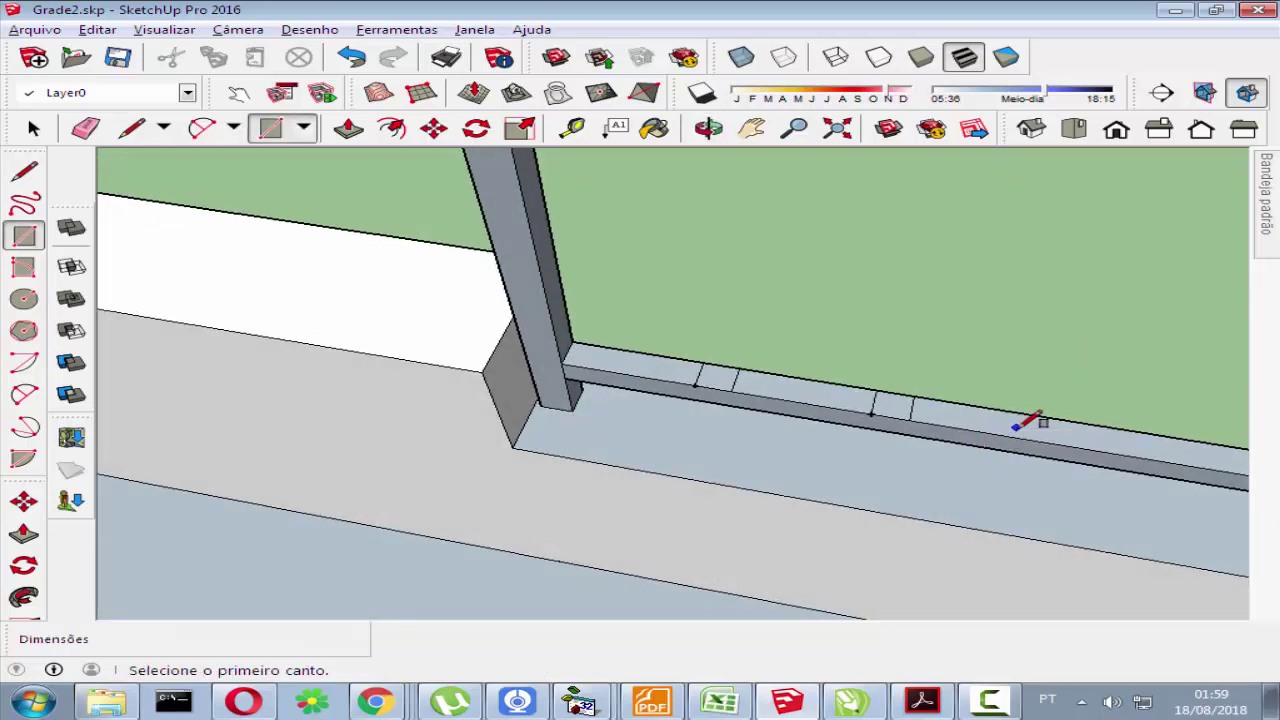
{"action": "key", "text": "h"}
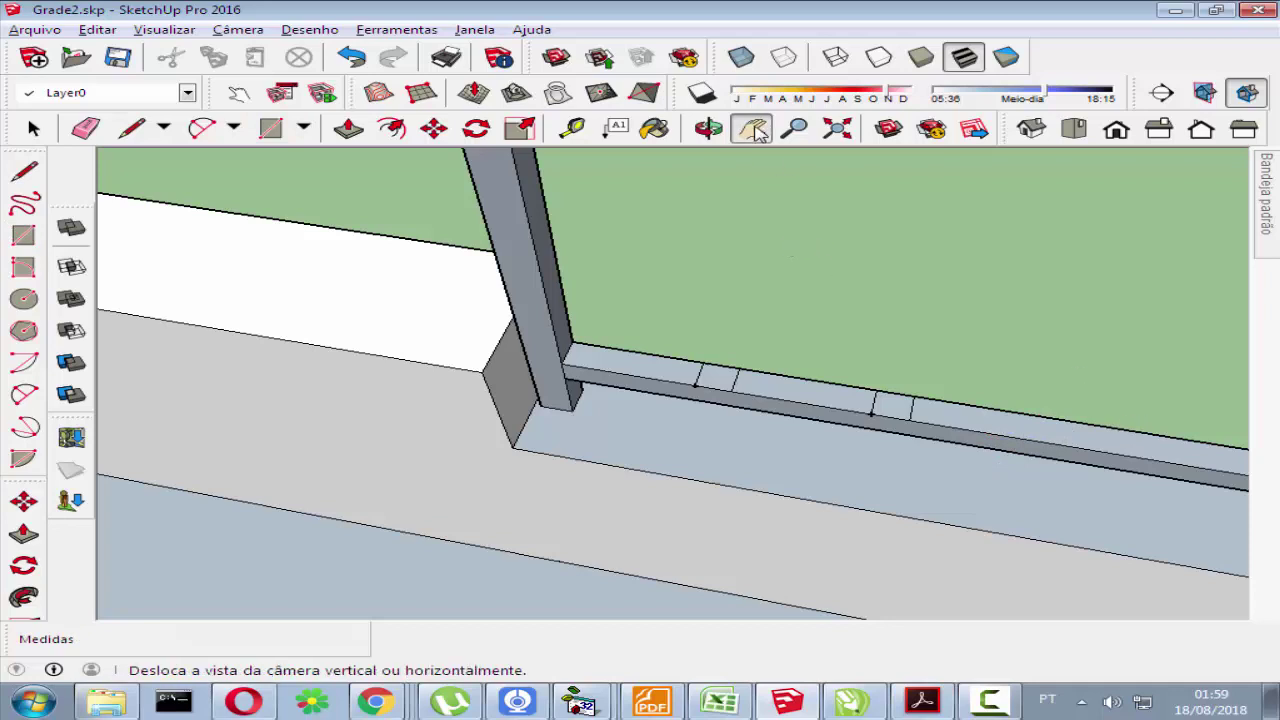
Step: Measure 148,793 mm from the second square and draw the third 40 × 40 mm square
{"action": "mouse_move", "coordinate": [961, 314]}
{"action": "left_mouse_down"}
{"action": "mouse_move", "coordinate": [1000, 329]}
{"action": "mouse_move", "coordinate": [820, 329]}
{"action": "mouse_move", "coordinate": [731, 361]}
{"action": "left_mouse_up"}
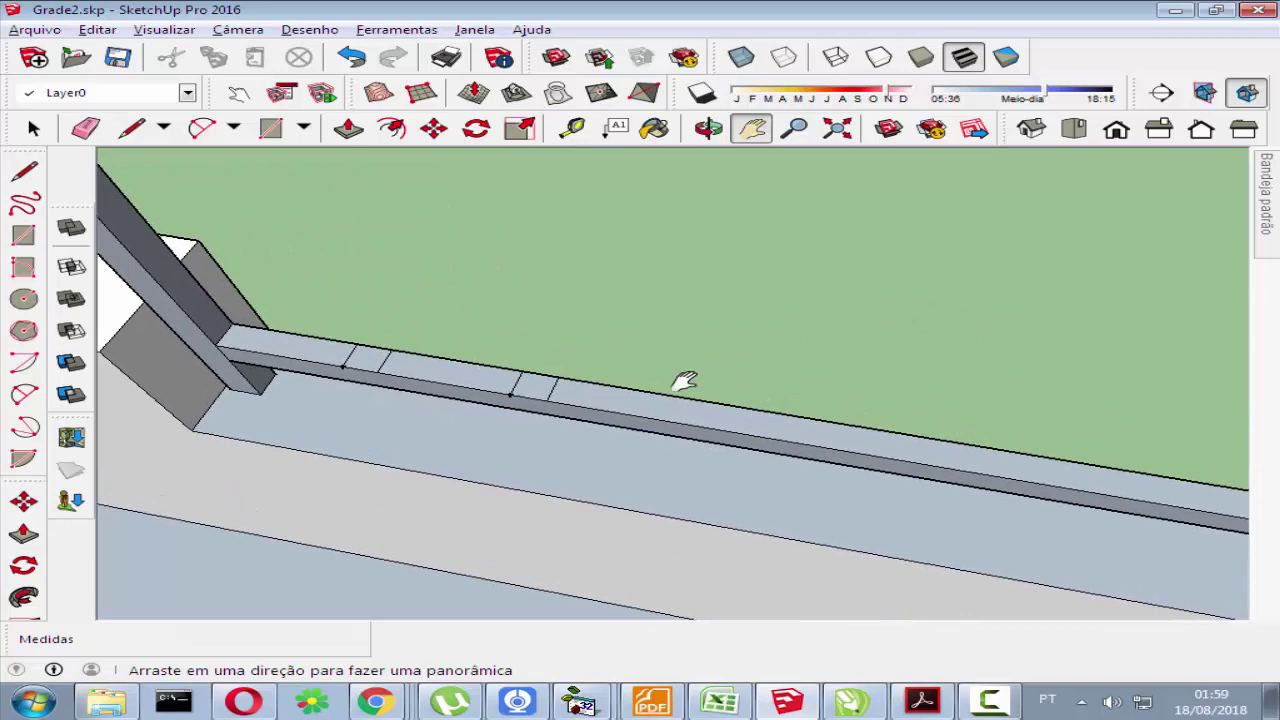
{"action": "key", "text": "t"}
{"action": "left_click", "coordinate": [548, 398]}
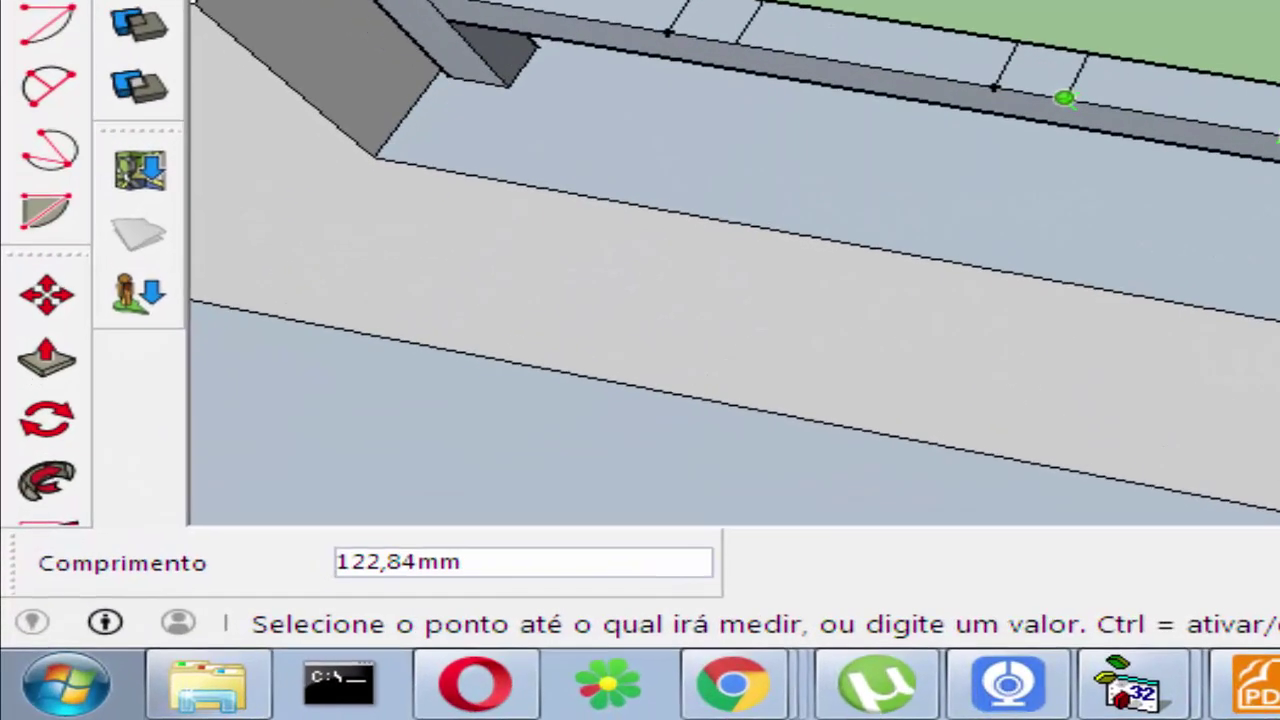
{"action": "type", "text": "148"}
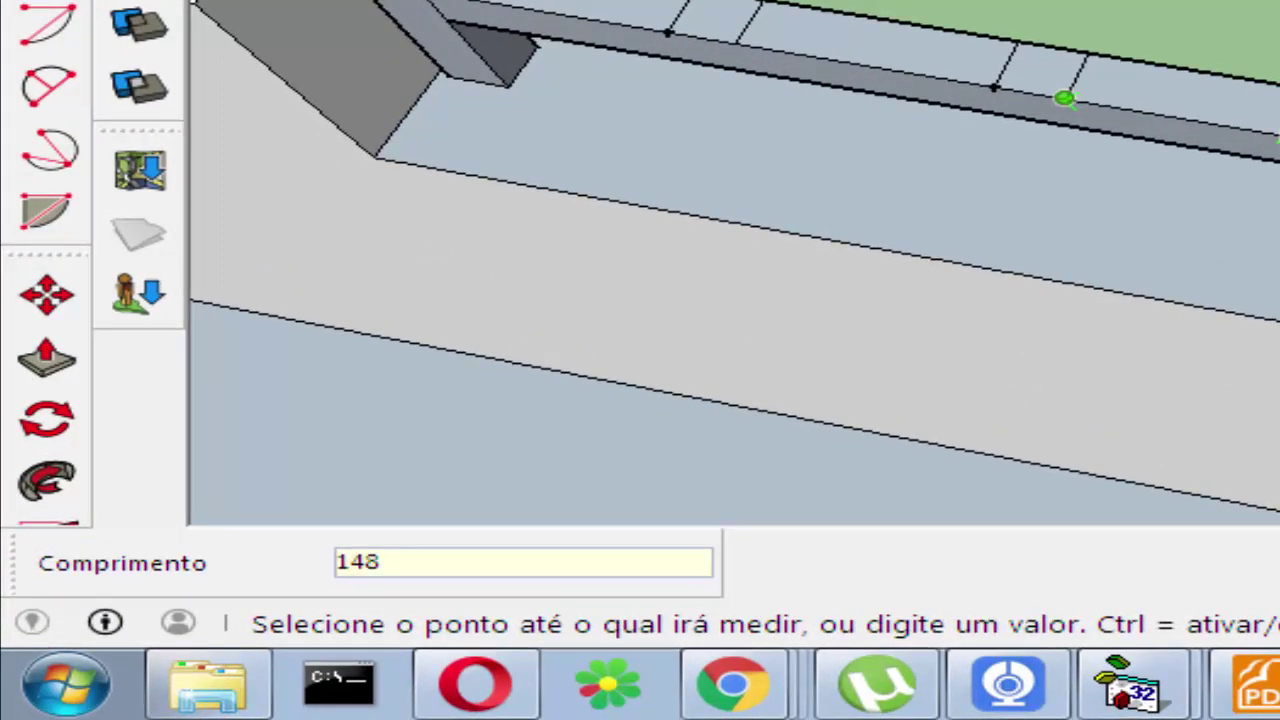
{"action": "type", "text": "79"}
{"action": "type", "text": "mm"}
{"action": "key", "text": "Return"}
{"action": "key", "text": "r"}
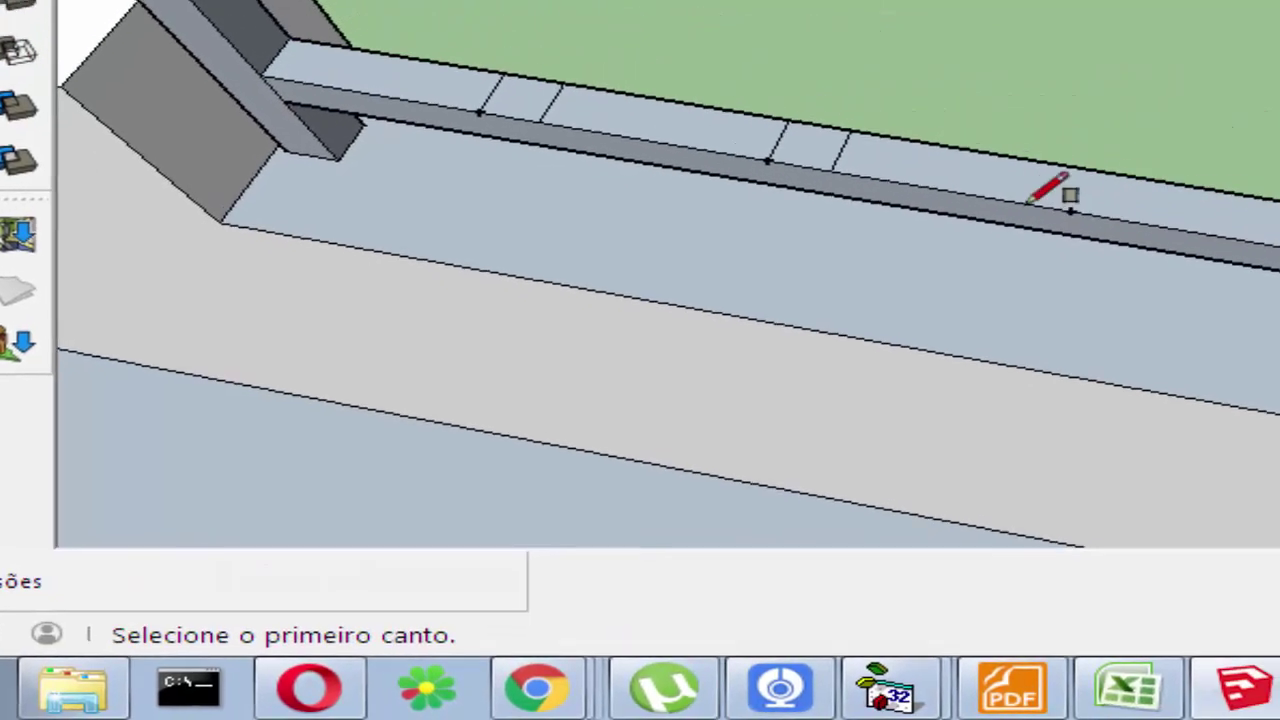
{"action": "left_click", "coordinate": [1071, 210]}
{"action": "type", "text": "40mm;4"}
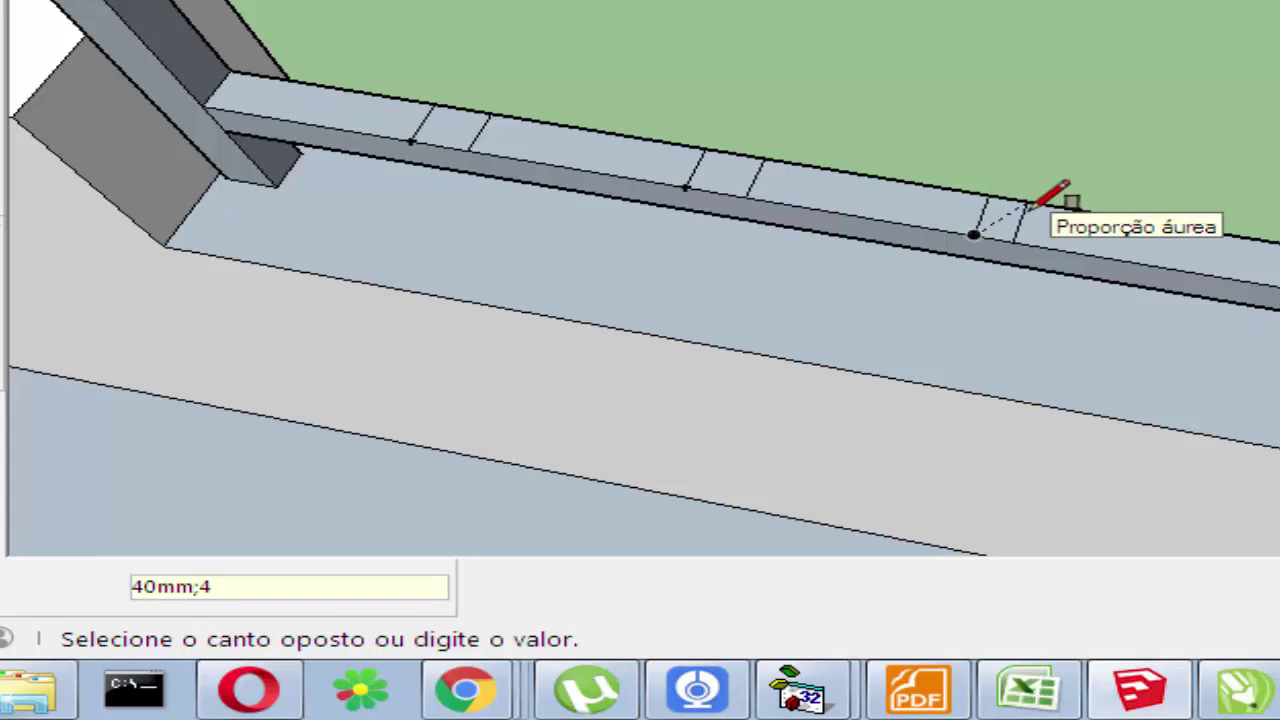
{"action": "type", "text": "0"}
{"action": "key", "text": "Return"}
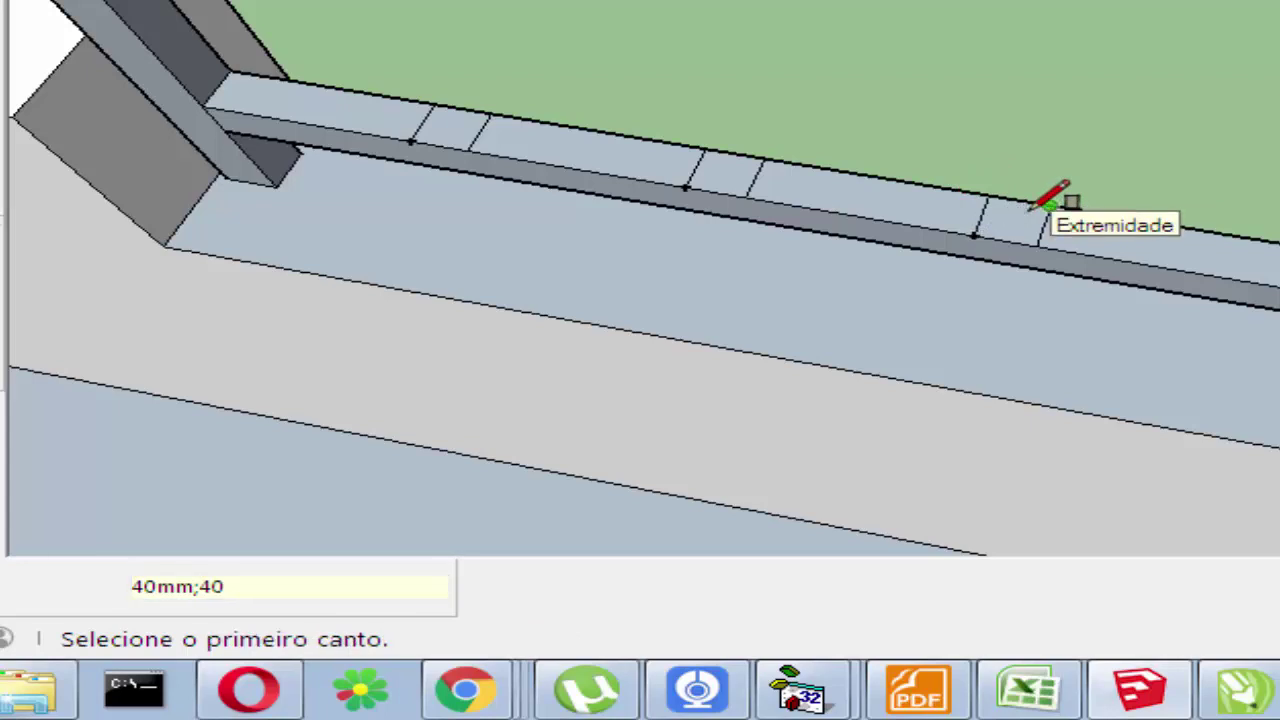
Step: Measure another 148,793 mm and draw the fourth 40 × 40 mm square
{"action": "key", "text": "t"}
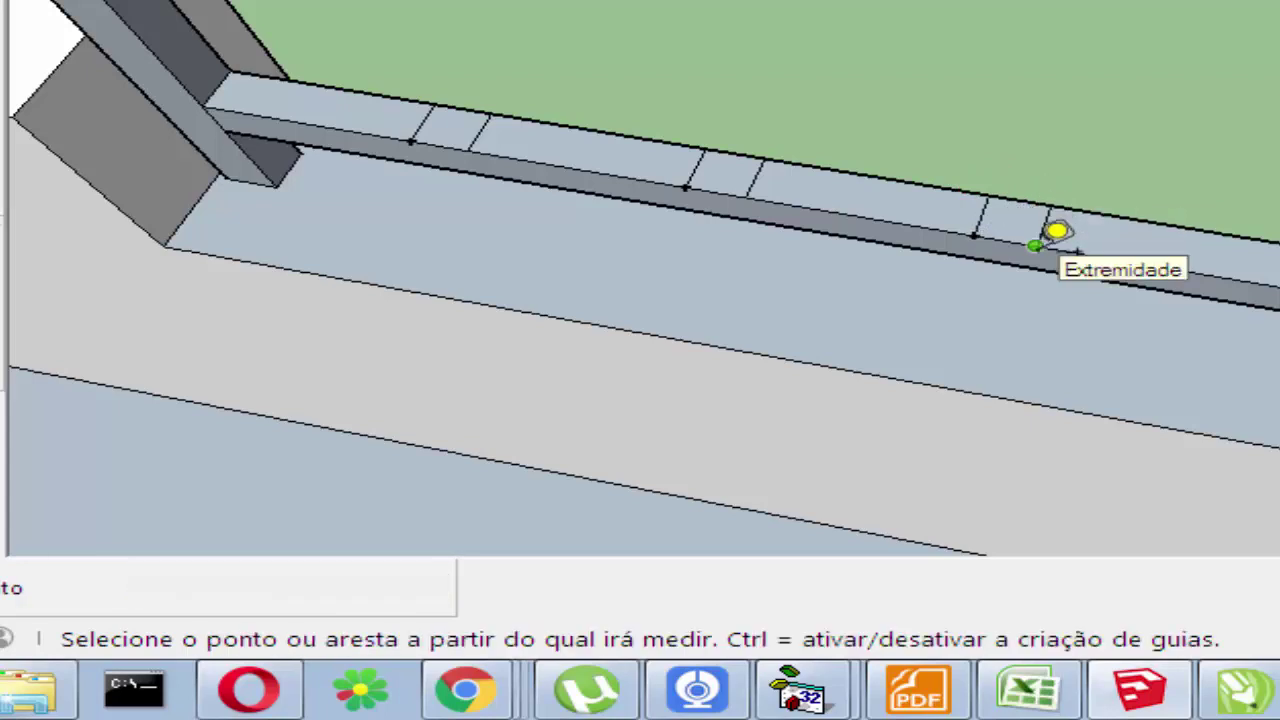
{"action": "left_click", "coordinate": [1035, 245]}
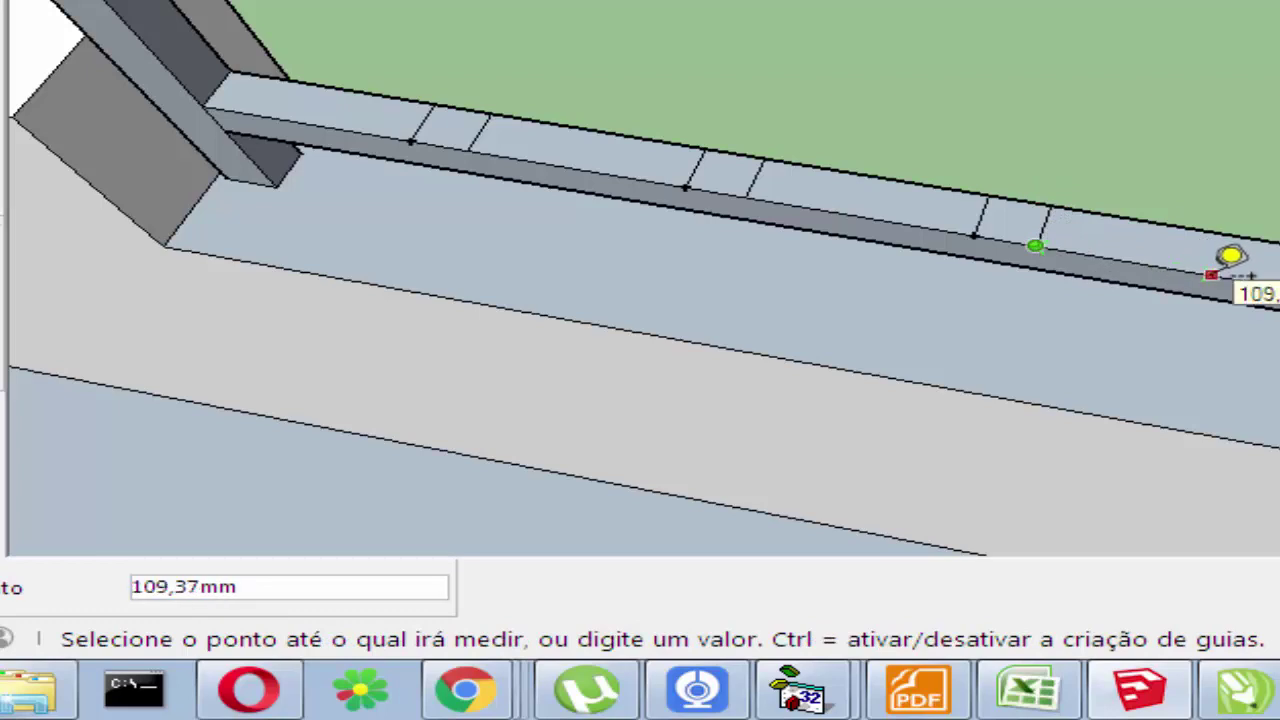
{"action": "type", "text": "148,7"}
{"action": "left_click", "coordinate": [1230, 257]}
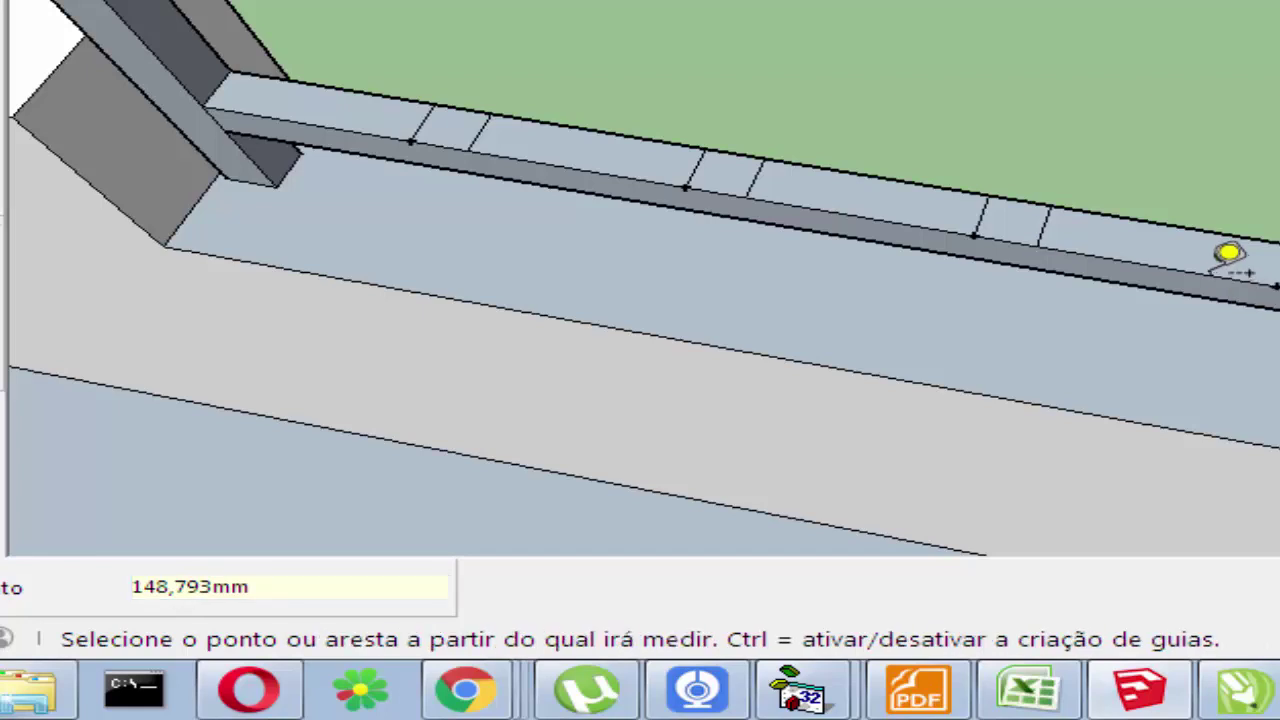
{"action": "key", "text": "r"}
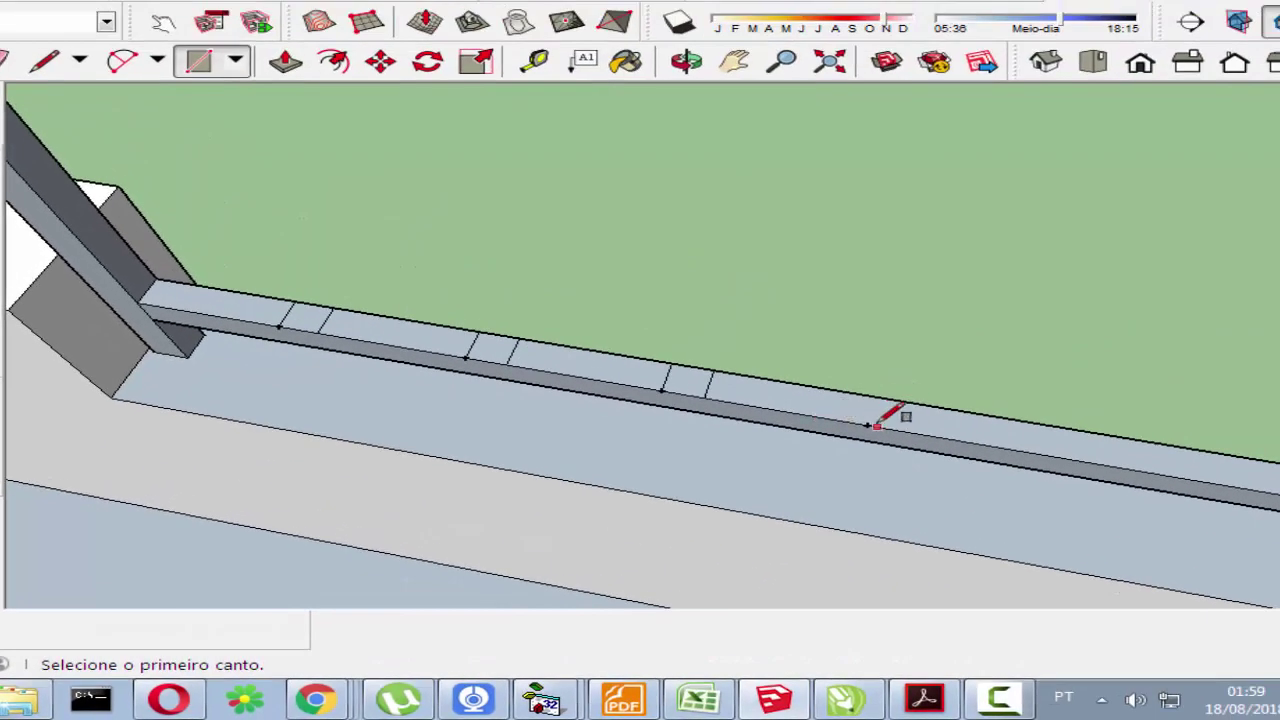
{"action": "left_click", "coordinate": [880, 420]}
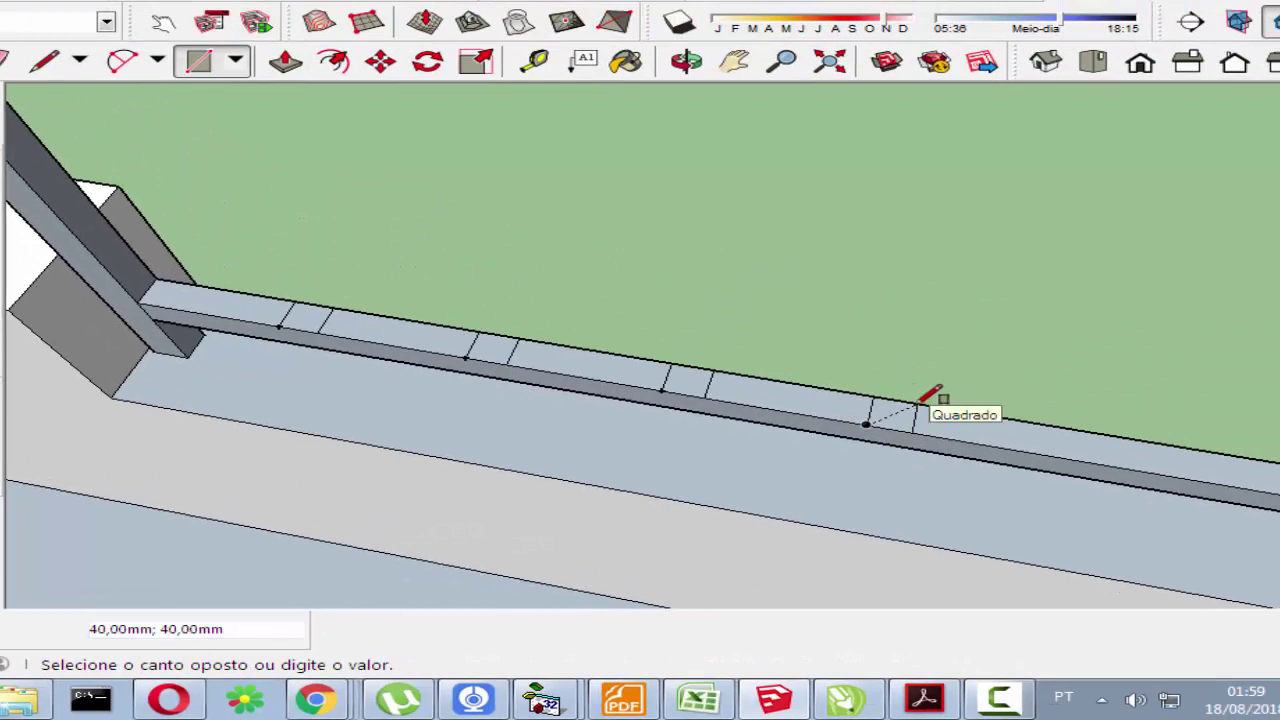
{"action": "type", "text": "40m"}
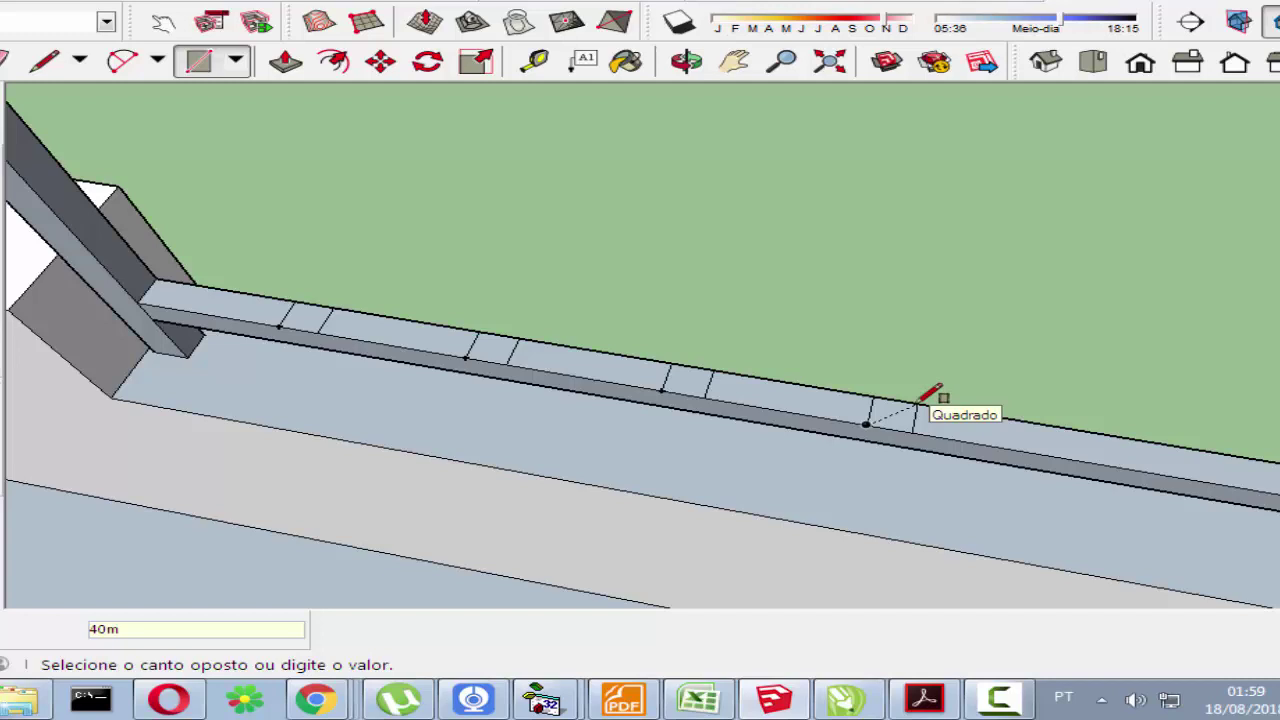
{"action": "type", "text": "m;40"}
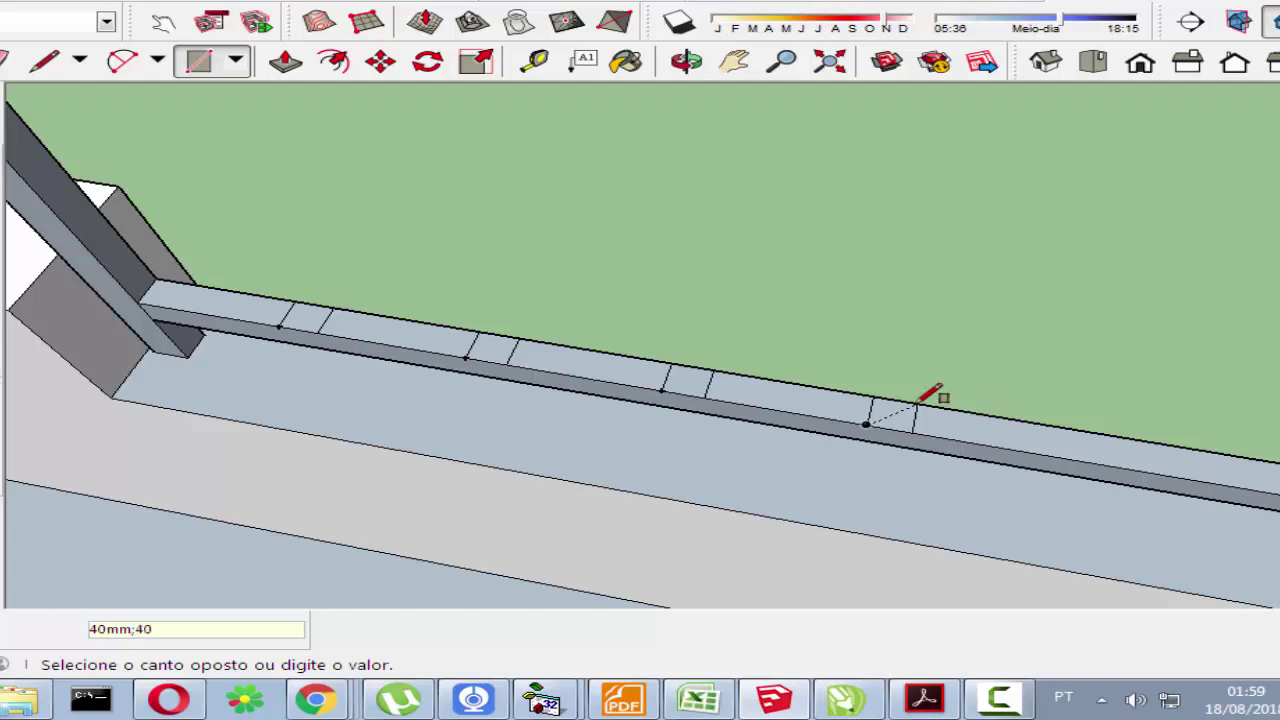
{"action": "key", "text": "Return"}
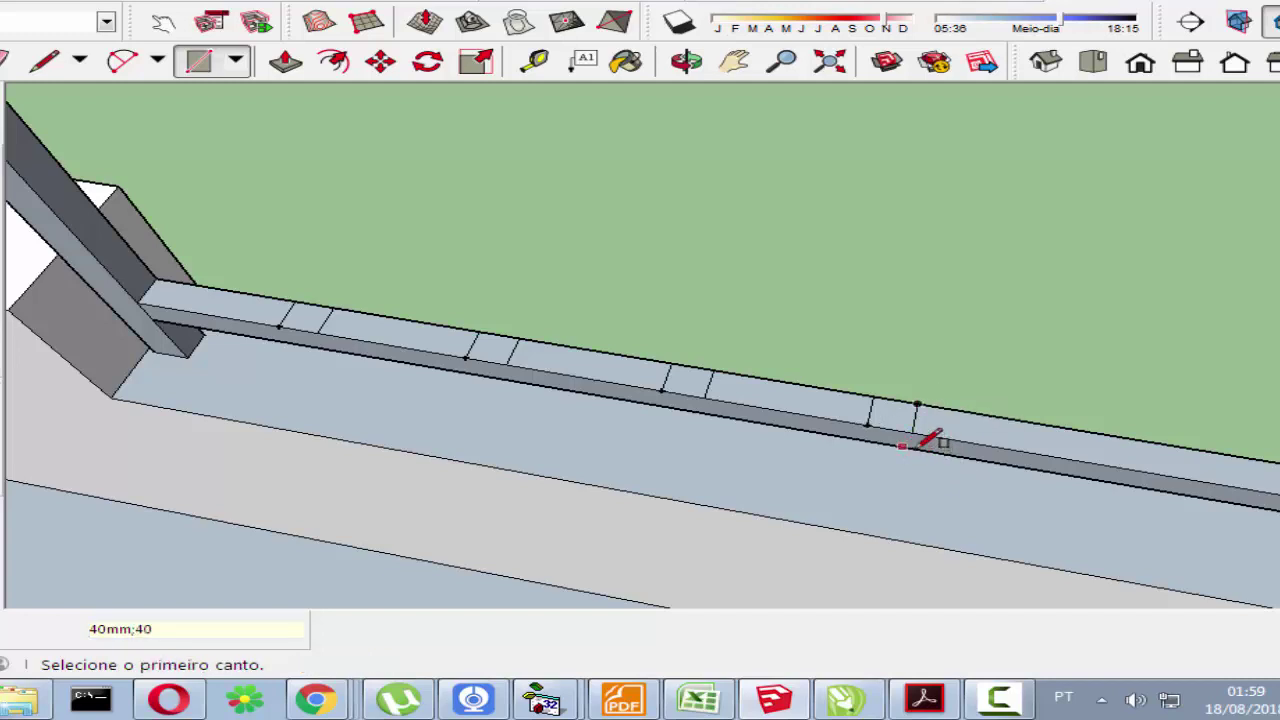
Step: Mark a guide 148,793 mm beyond the fourth square
{"action": "key", "text": "t"}
{"action": "left_click", "coordinate": [912, 432]}
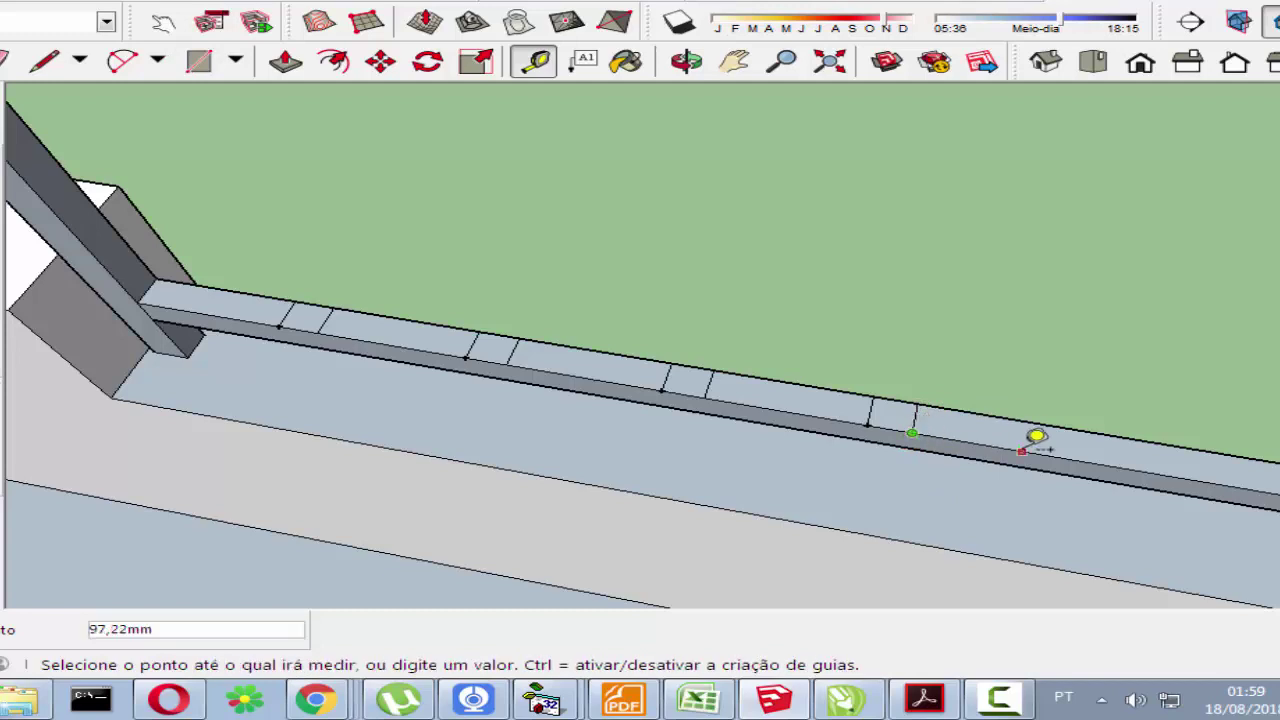
{"action": "type", "text": "148,793"}
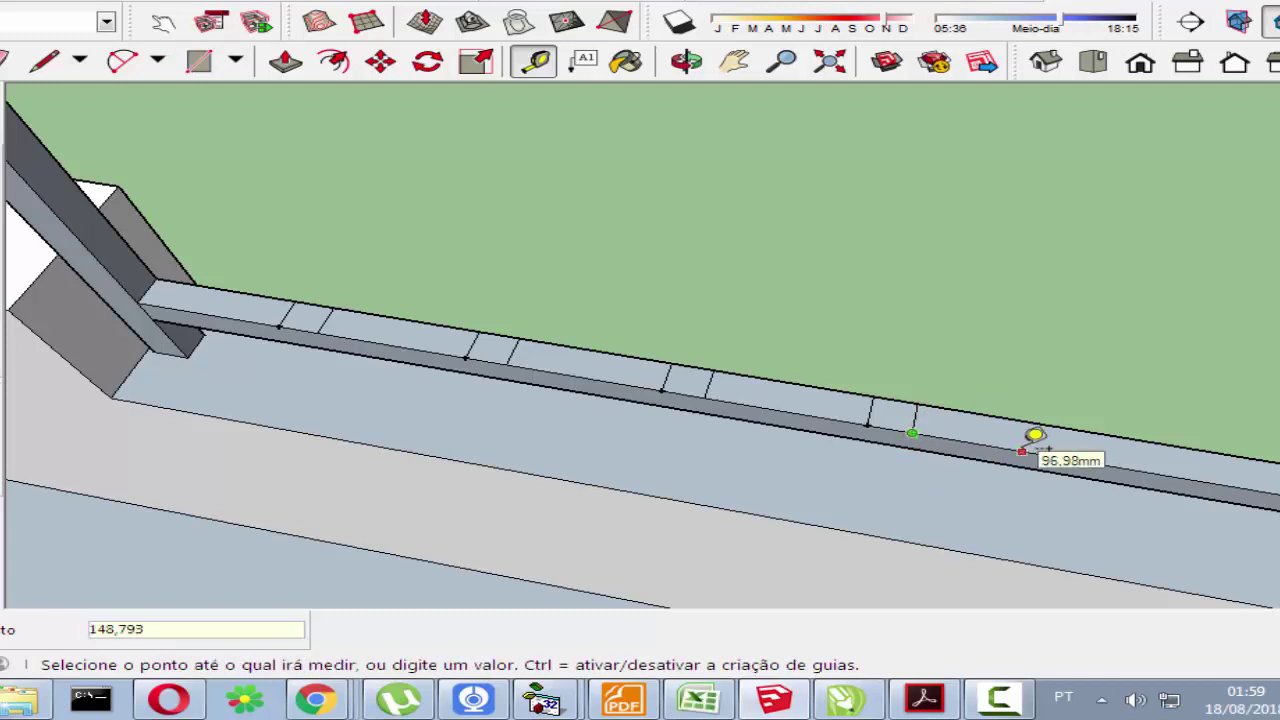
{"action": "key", "text": "Return"}
Step: Draw the last 40 × 40 mm square near the right corner post
{"action": "middle_click_drag", "start_coordinate": [1014, 443], "coordinate": [743, 391], "text": "shift"}
{"action": "key", "text": "r"}
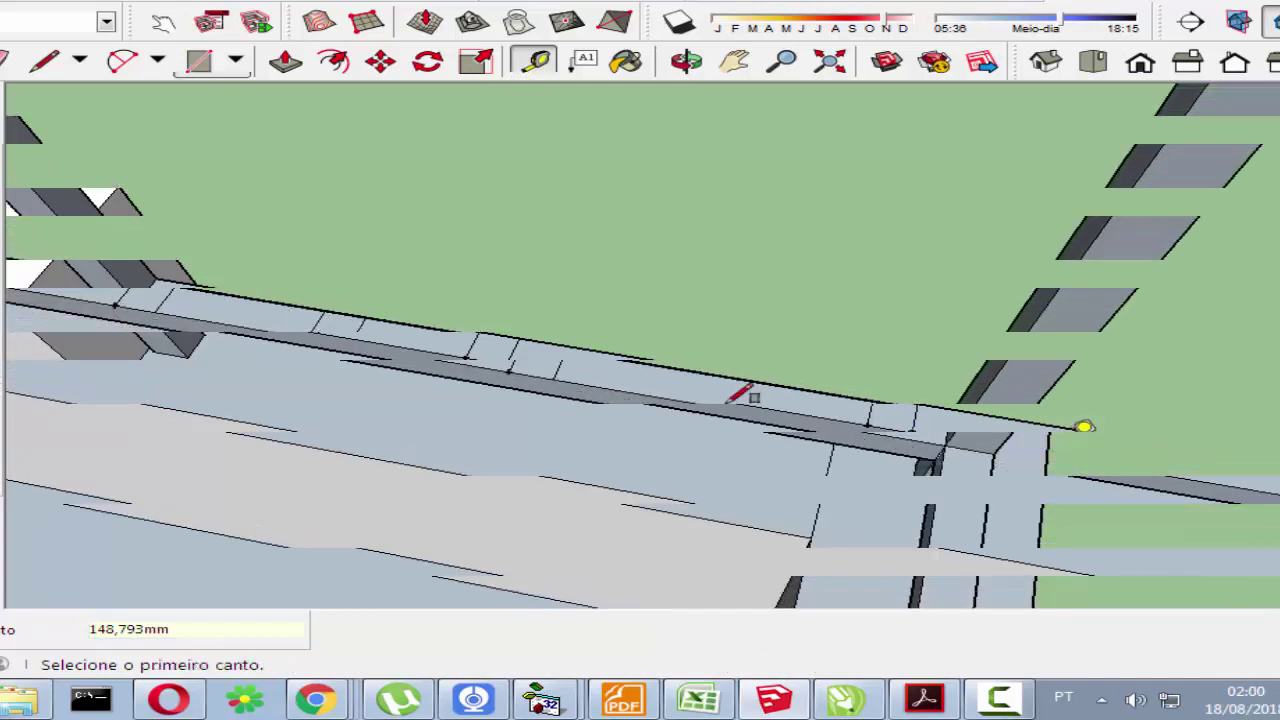
{"action": "left_click", "coordinate": [752, 392]}
{"action": "type", "text": "40mm;"}
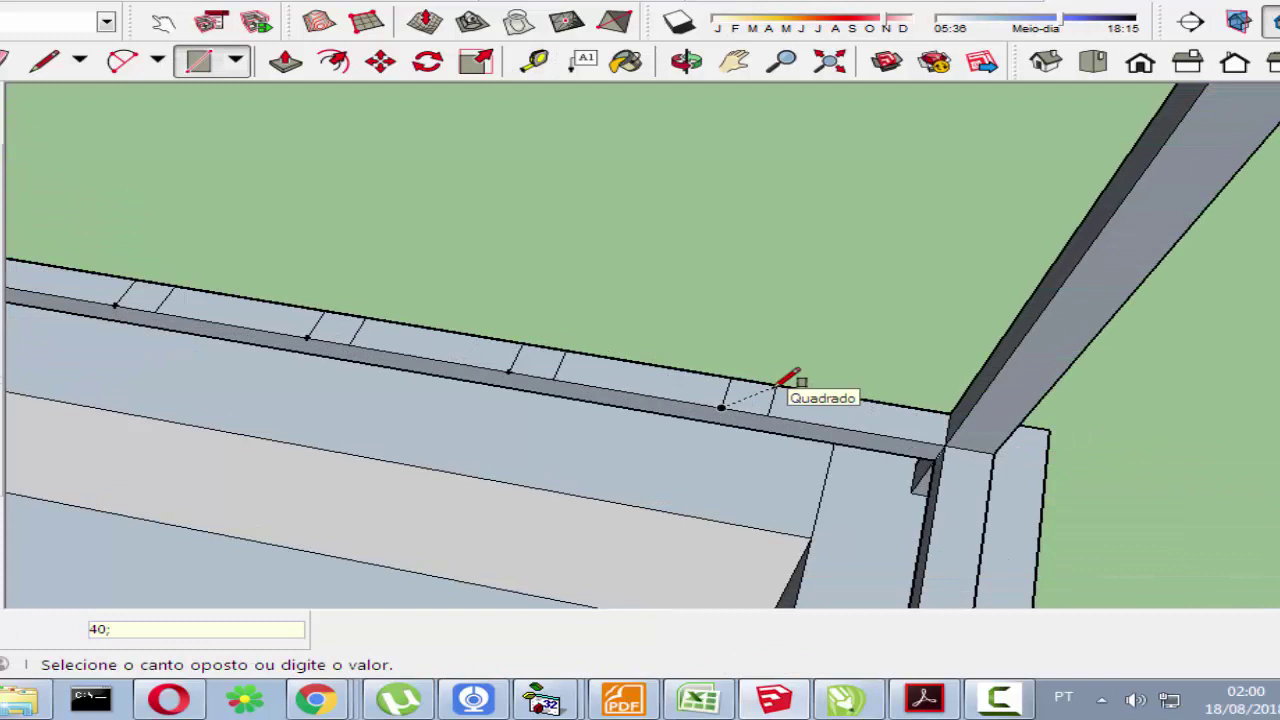
{"action": "type", "text": "40"}
{"action": "key", "text": "Return"}
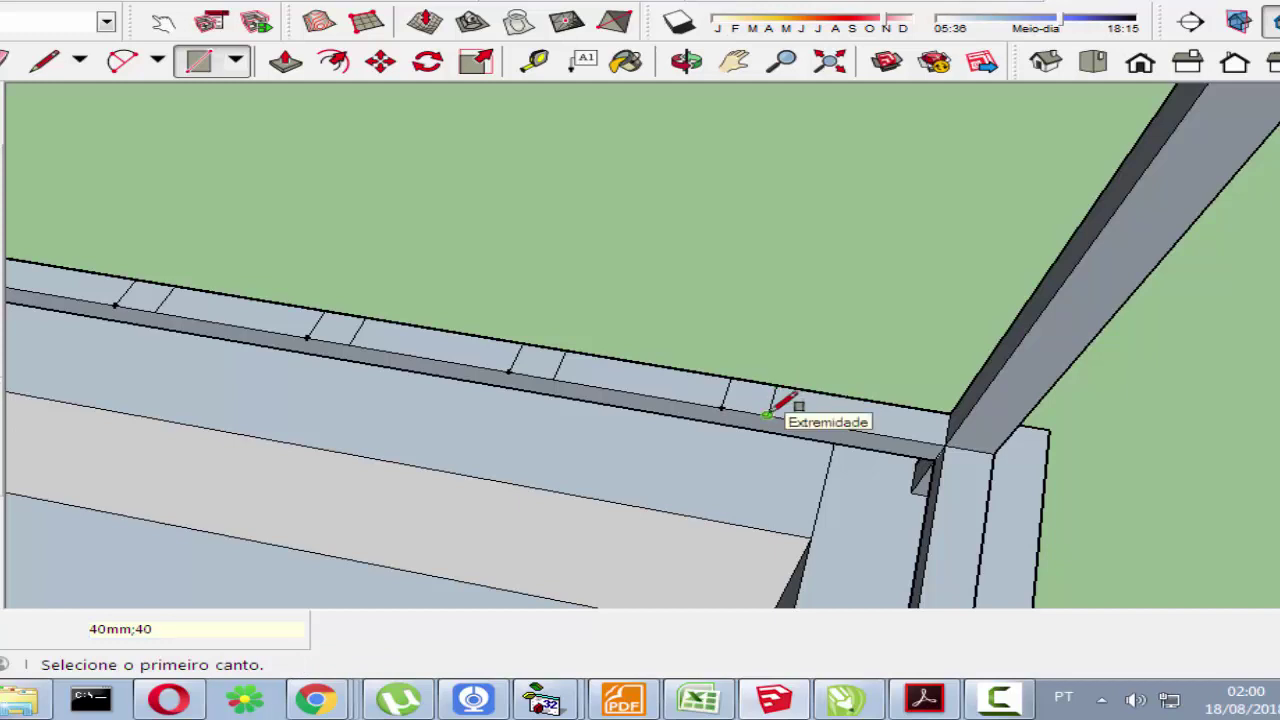
Step: Measure the 148,793 mm gap beyond it and inspect the squares along the rail
{"action": "key", "text": "t"}
{"action": "left_click", "coordinate": [767, 414]}
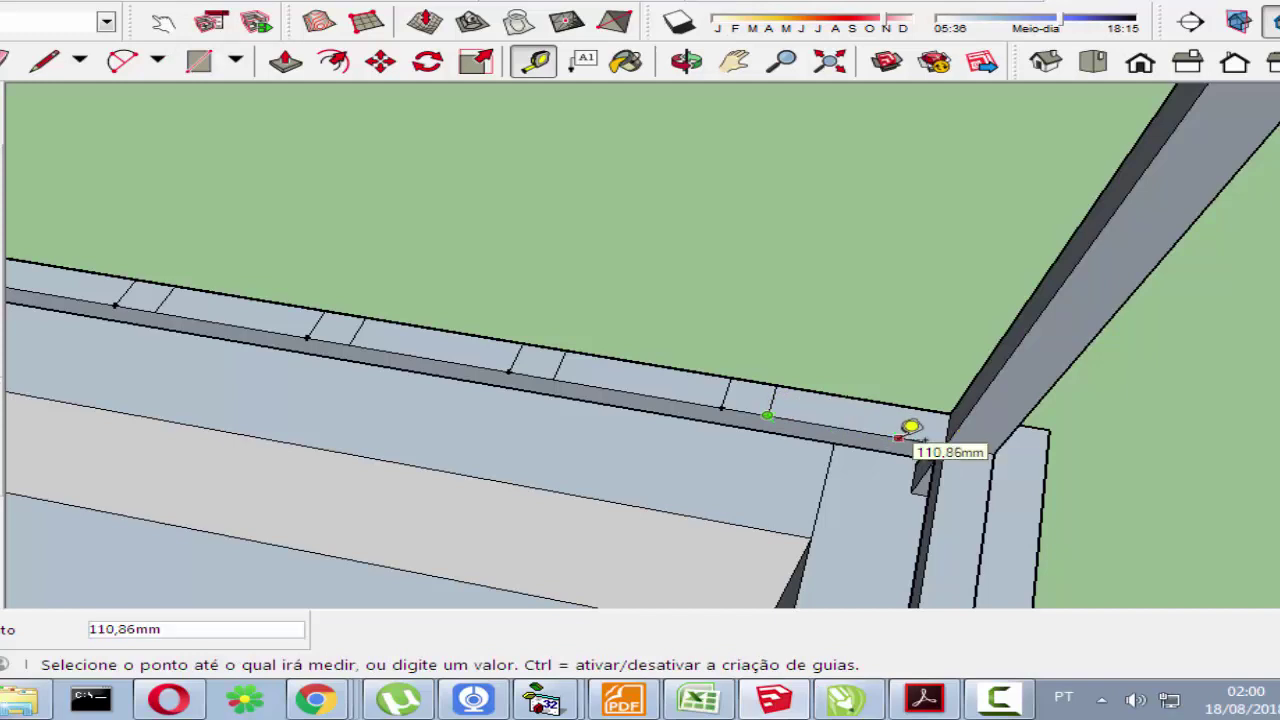
{"action": "type", "text": "148,79"}
{"action": "type", "text": "3"}
{"action": "key", "text": "Return"}
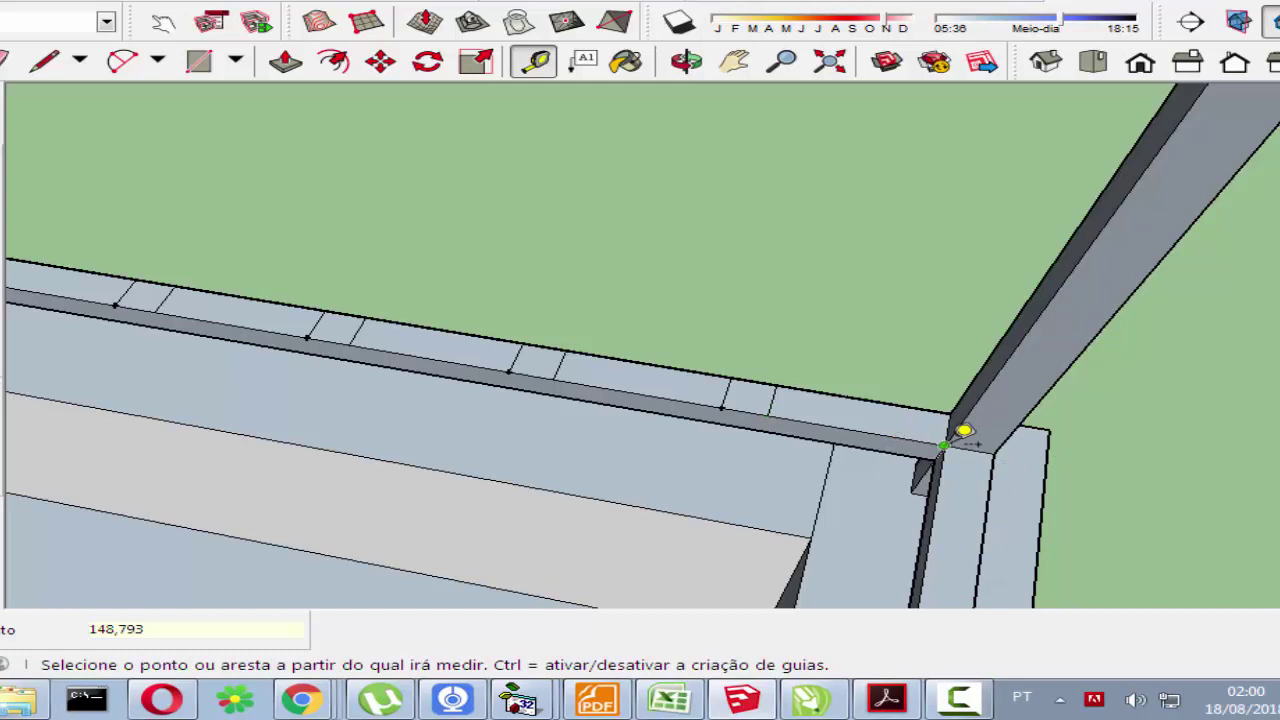
{"action": "mouse_move", "coordinate": [959, 431]}
{"action": "middle_mouse_down"}
{"action": "mouse_move", "coordinate": [980, 374]}
{"action": "mouse_move", "coordinate": [960, 271]}
{"action": "mouse_move", "coordinate": [974, 403]}
{"action": "mouse_move", "coordinate": [896, 277]}
{"action": "mouse_move", "coordinate": [909, 337]}
{"action": "mouse_move", "coordinate": [866, 343]}
{"action": "middle_mouse_up"}
{"action": "scroll", "coordinate": [749, 343], "scroll_direction": "down", "scroll_amount": 1}
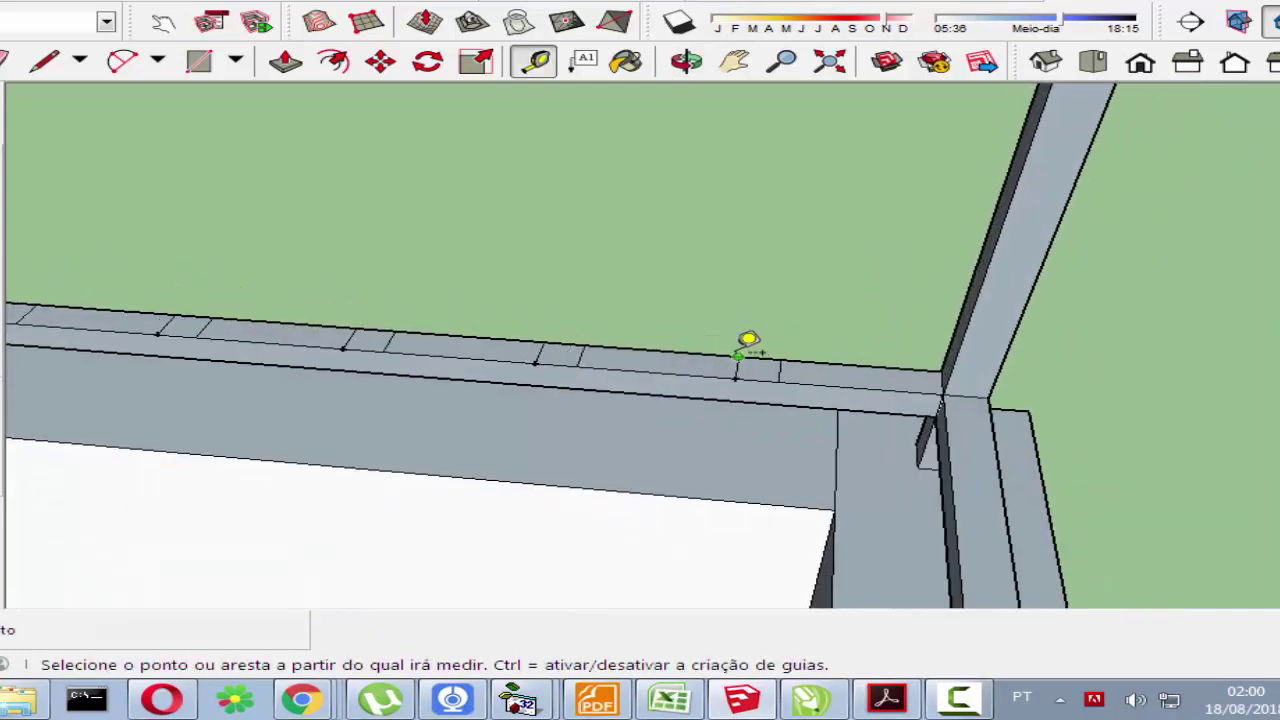
{"action": "scroll", "coordinate": [645, 331], "scroll_direction": "down", "scroll_amount": 3}
{"action": "mouse_move", "coordinate": [645, 331]}
{"action": "middle_mouse_down"}
{"action": "mouse_move", "coordinate": [749, 326]}
{"action": "mouse_move", "coordinate": [706, 326]}
{"action": "mouse_move", "coordinate": [640, 286]}
{"action": "mouse_move", "coordinate": [480, 329]}
{"action": "middle_mouse_up"}
{"action": "scroll", "coordinate": [446, 314], "scroll_direction": "up", "scroll_amount": 2}
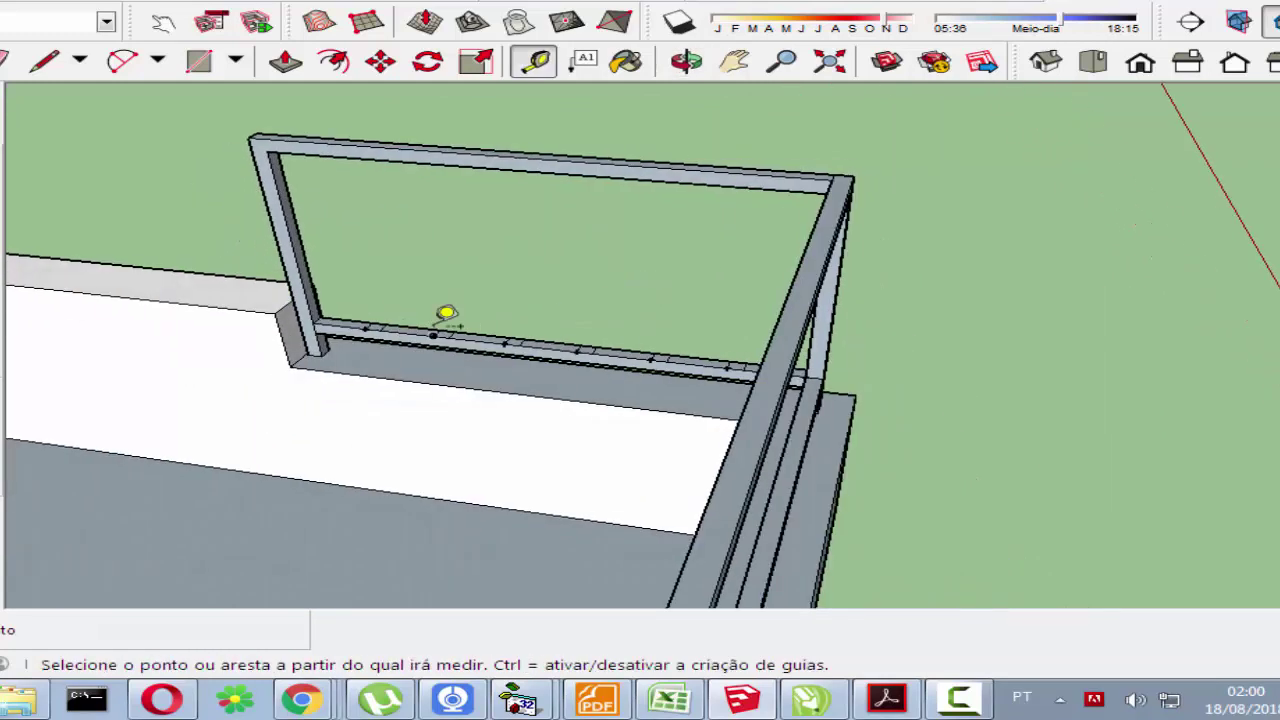
{"action": "scroll", "coordinate": [443, 286], "scroll_direction": "up", "scroll_amount": 3}
{"action": "mouse_move", "coordinate": [443, 286]}
{"action": "middle_mouse_down"}
{"action": "mouse_move", "coordinate": [452, 338]}
{"action": "mouse_move", "coordinate": [441, 320]}
{"action": "middle_mouse_up"}
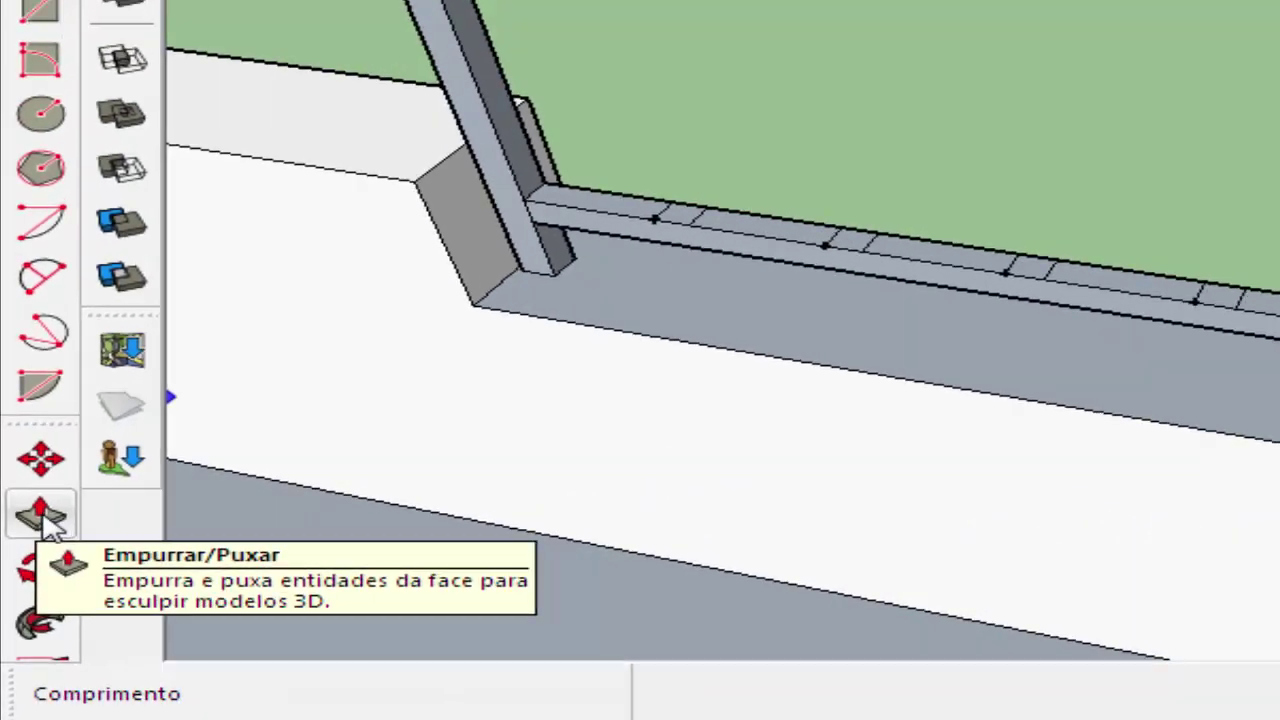
Step: Push/Pull the first marked square upward toward the top rail
{"action": "left_click", "coordinate": [24, 534]}
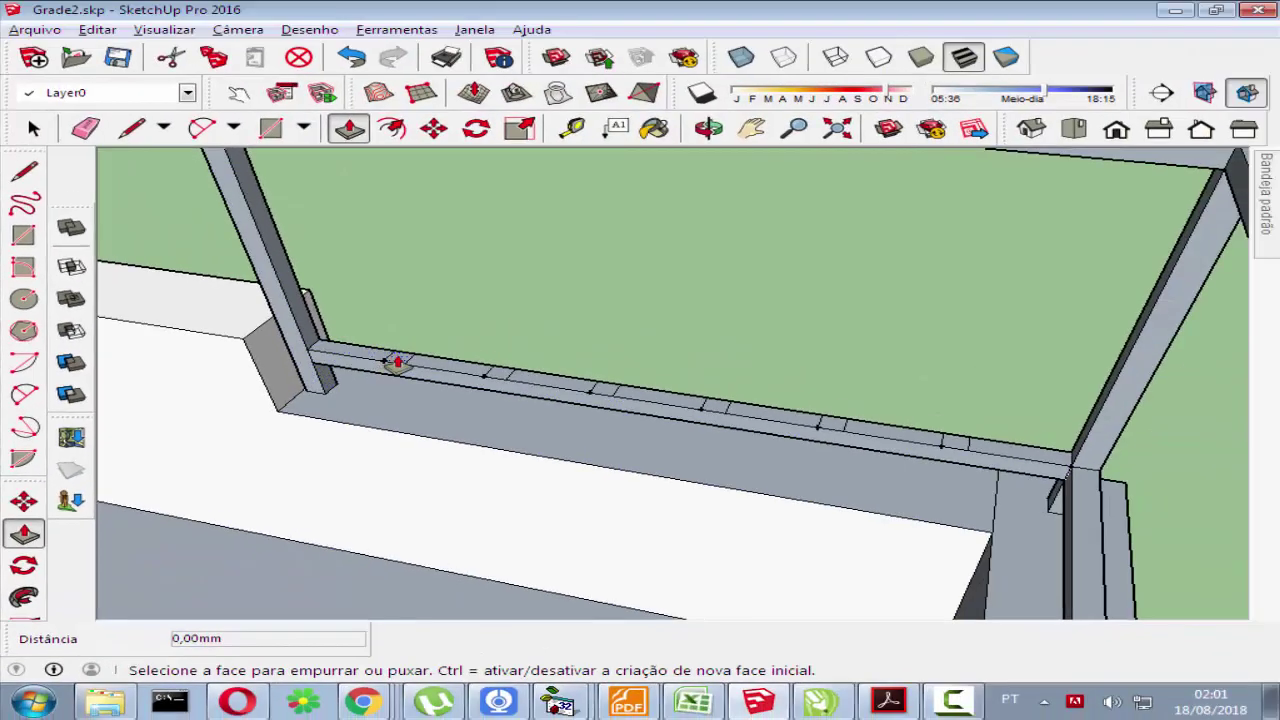
{"action": "left_click", "coordinate": [397, 363]}
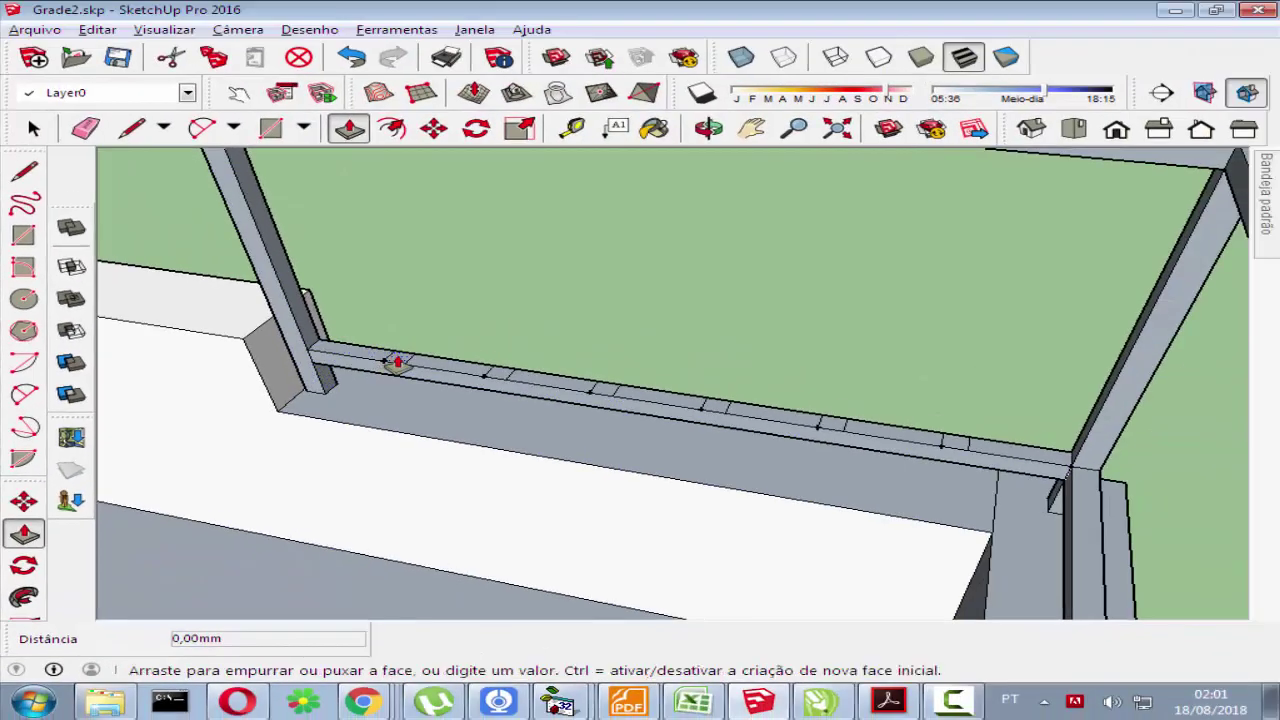
{"action": "mouse_move", "coordinate": [388, 266]}
{"action": "middle_mouse_down"}
{"action": "mouse_move", "coordinate": [427, 236]}
{"action": "mouse_move", "coordinate": [537, 349]}
{"action": "mouse_move", "coordinate": [443, 343]}
{"action": "middle_mouse_up"}
{"action": "mouse_move", "coordinate": [493, 254]}
{"action": "middle_mouse_down", "text": "shift"}
{"action": "mouse_move", "coordinate": [471, 314]}
{"action": "mouse_move", "coordinate": [486, 257]}
{"action": "mouse_move", "coordinate": [491, 337]}
{"action": "mouse_move", "coordinate": [468, 302]}
{"action": "middle_mouse_up", "text": "shift"}
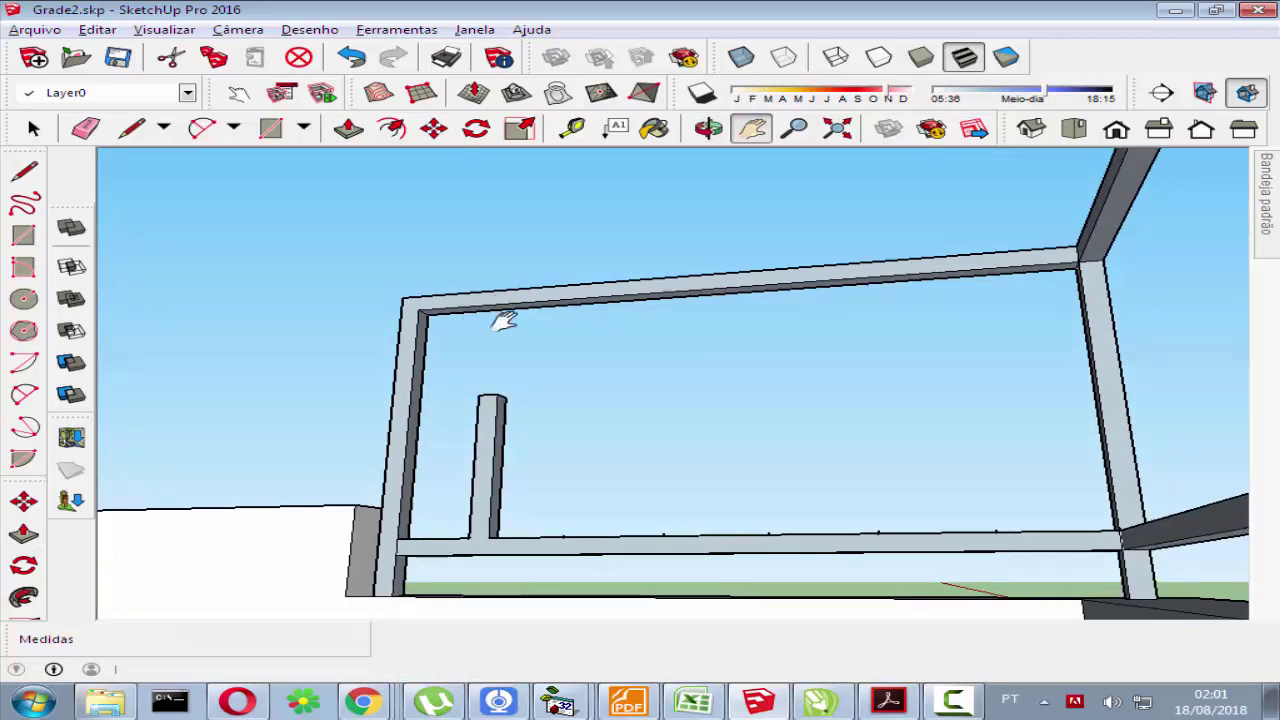
{"action": "scroll", "coordinate": [503, 320], "scroll_direction": "up", "scroll_amount": 2}
{"action": "scroll", "coordinate": [491, 314], "scroll_direction": "up", "scroll_amount": 1}
{"action": "scroll", "coordinate": [491, 331], "scroll_direction": "up", "scroll_amount": 1}
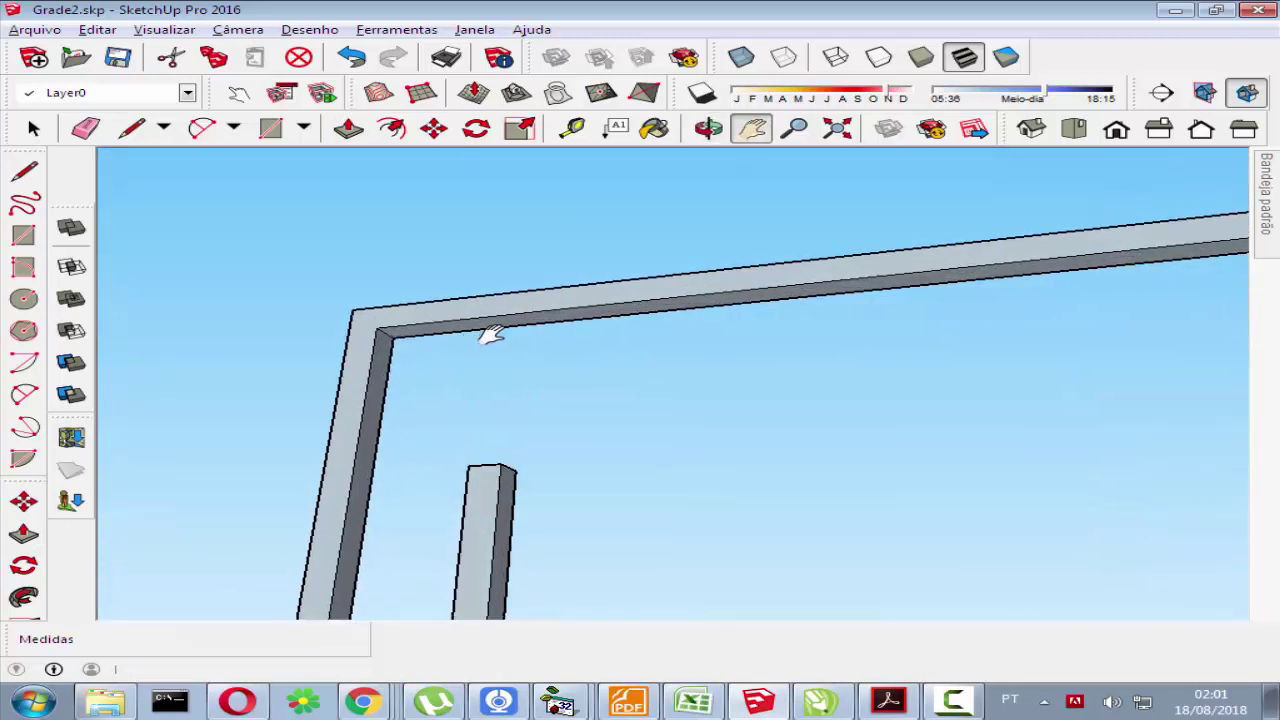
{"action": "key", "text": "Escape"}
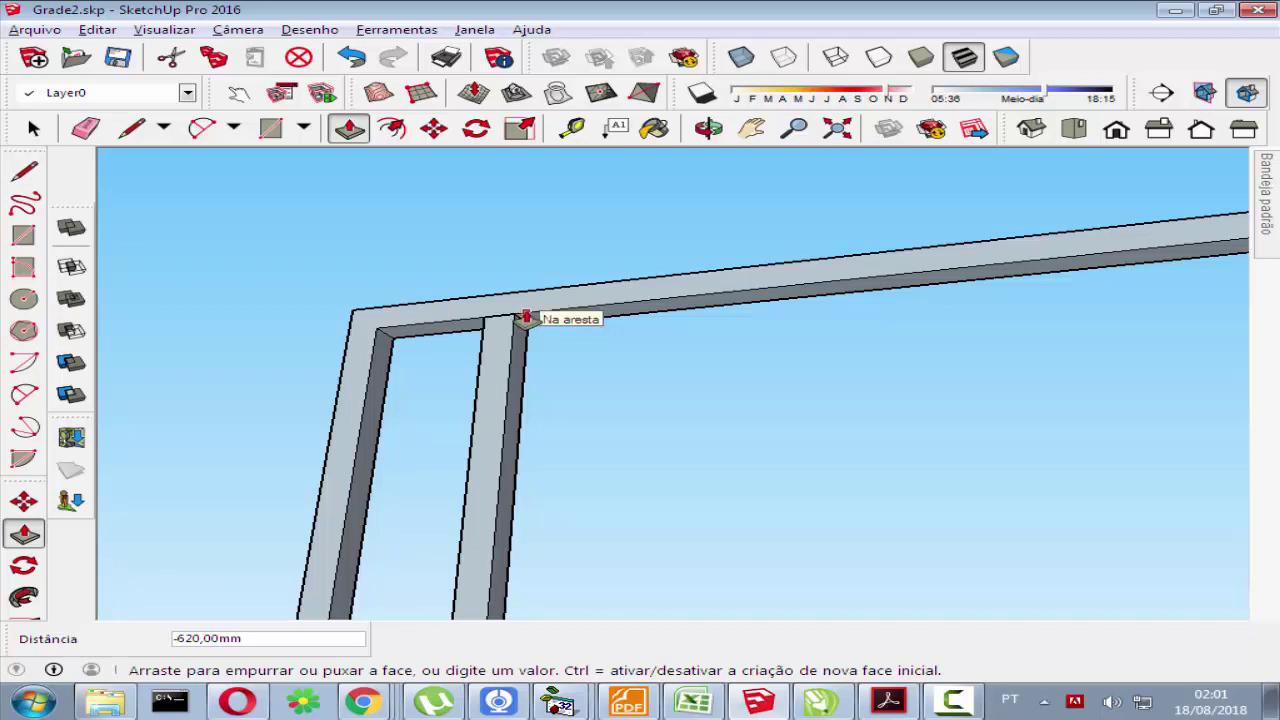
Step: Finish the first bar flush with the top rail and raise the next square 620 mm
{"action": "left_click", "coordinate": [525, 318]}
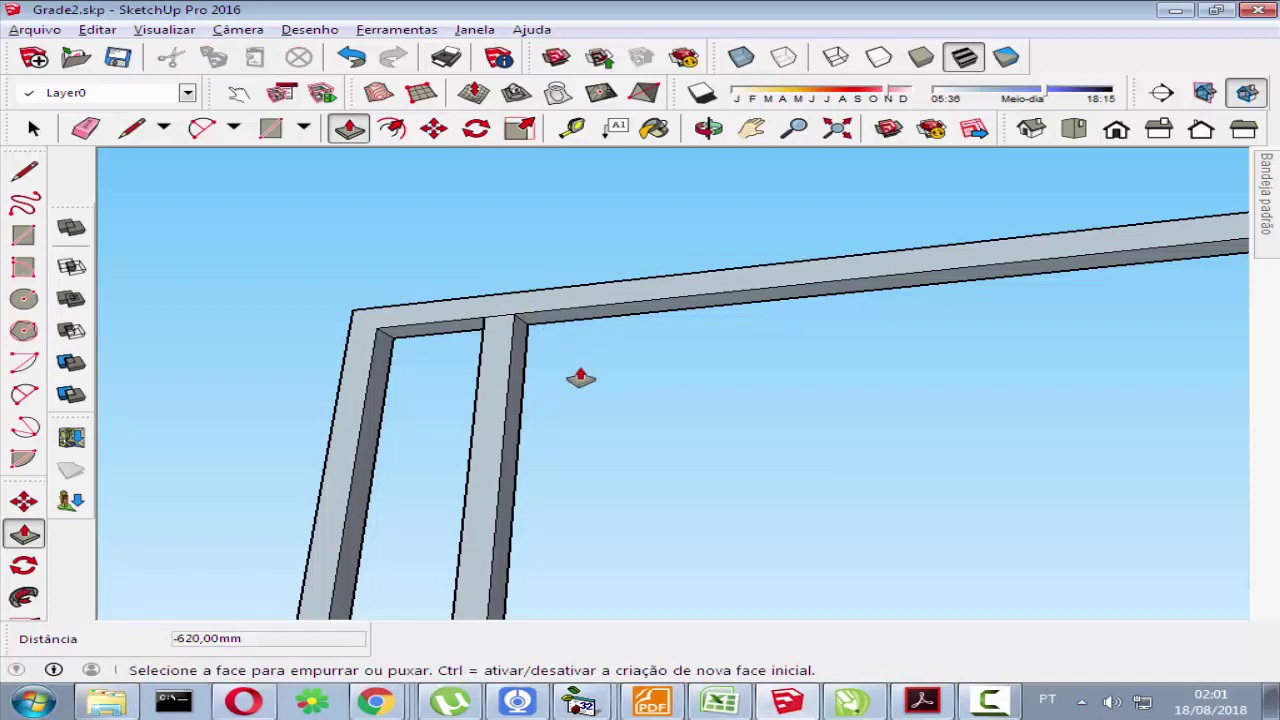
{"action": "mouse_move", "coordinate": [603, 352]}
{"action": "middle_mouse_down"}
{"action": "mouse_move", "coordinate": [608, 506]}
{"action": "mouse_move", "coordinate": [651, 491]}
{"action": "mouse_move", "coordinate": [679, 521]}
{"action": "mouse_move", "coordinate": [754, 523]}
{"action": "mouse_move", "coordinate": [594, 366]}
{"action": "middle_mouse_up"}
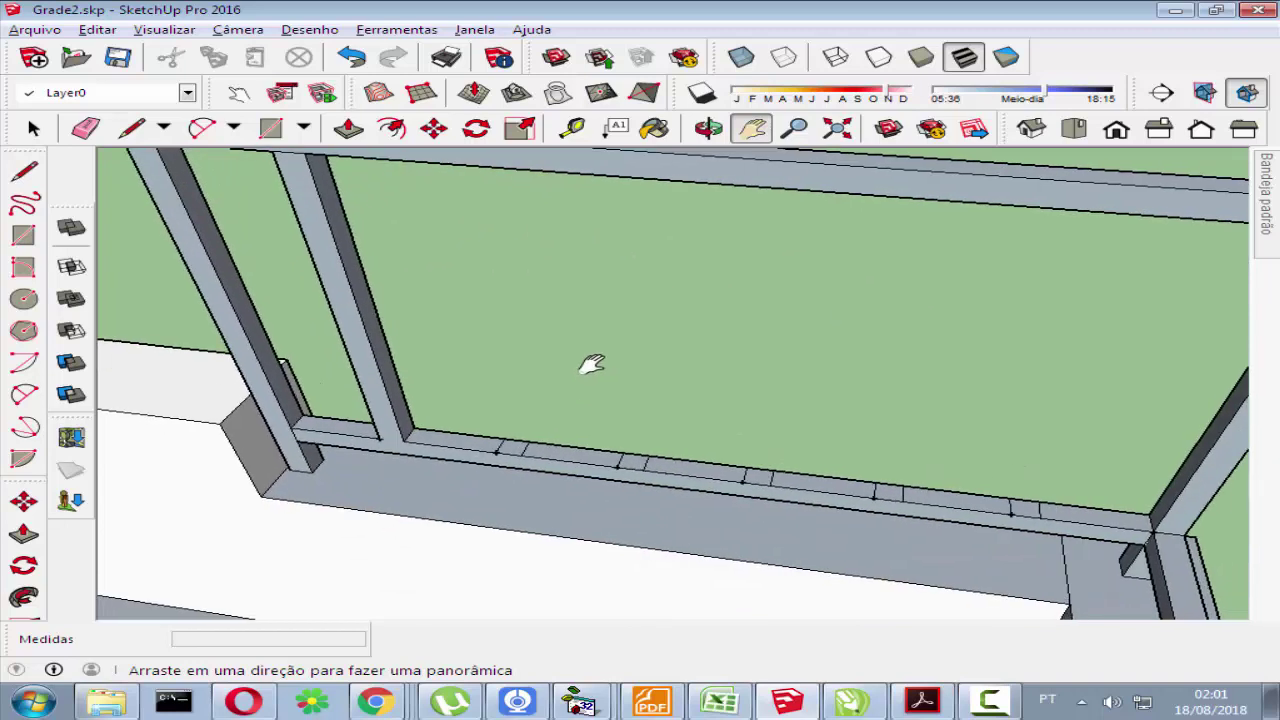
{"action": "left_click", "coordinate": [516, 452]}
{"action": "type", "text": "620"}
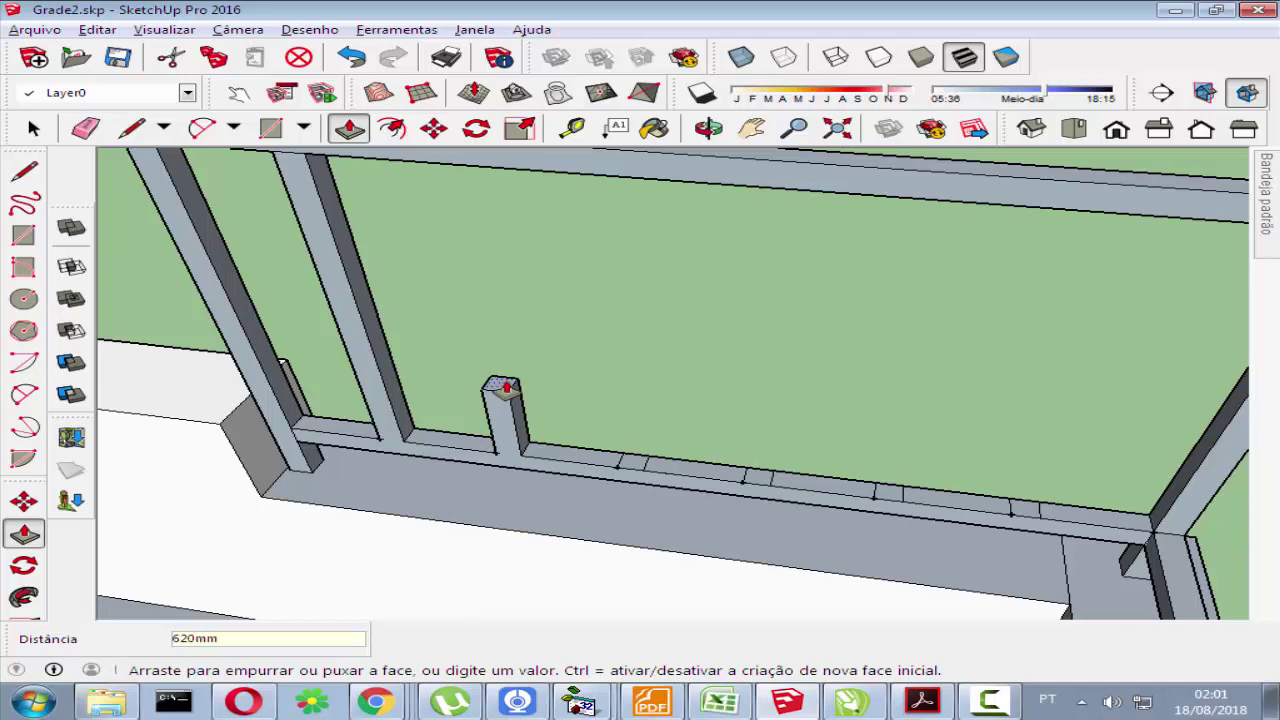
{"action": "type", "text": "620"}
{"action": "key", "text": "Return"}
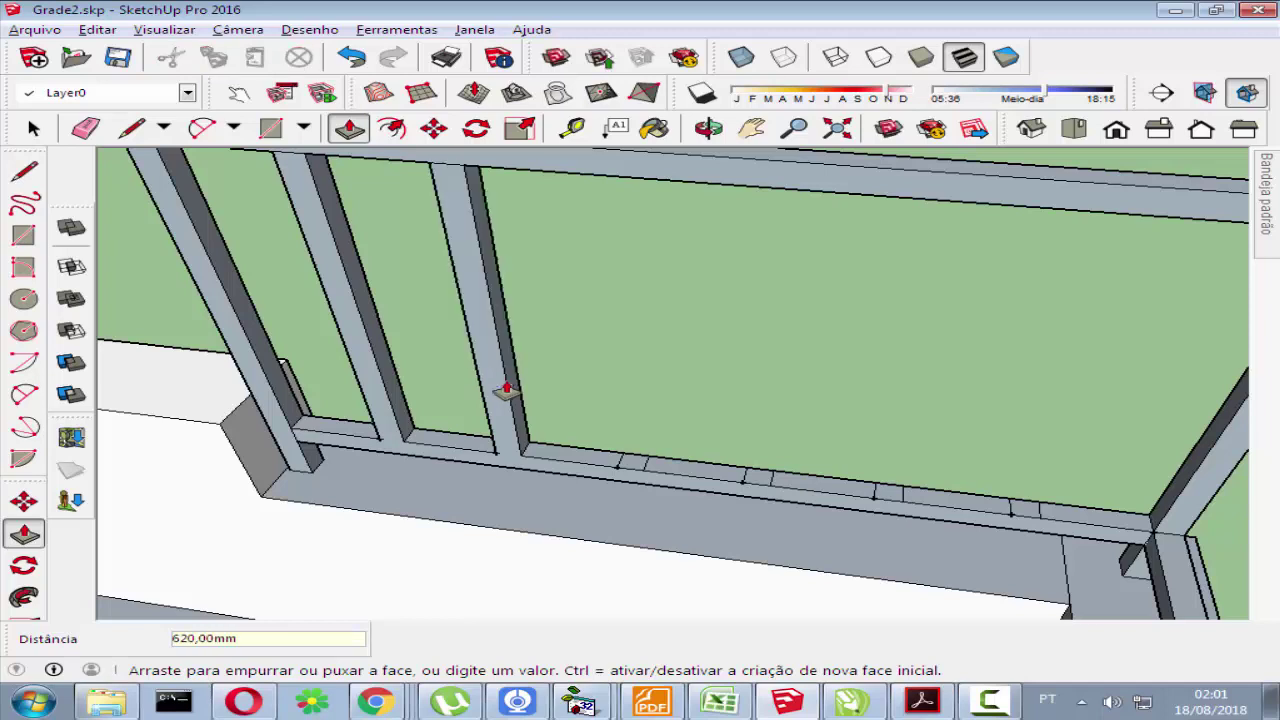
{"action": "mouse_move", "coordinate": [521, 395]}
{"action": "middle_mouse_down"}
{"action": "mouse_move", "coordinate": [578, 293]}
{"action": "mouse_move", "coordinate": [631, 374]}
{"action": "mouse_move", "coordinate": [626, 183]}
{"action": "mouse_move", "coordinate": [614, 380]}
{"action": "mouse_move", "coordinate": [706, 437]}
{"action": "middle_mouse_up"}
{"action": "left_click_drag", "start_coordinate": [706, 437], "coordinate": [534, 264]}
{"action": "mouse_move", "coordinate": [534, 264]}
{"action": "middle_mouse_down"}
{"action": "mouse_move", "coordinate": [503, 309]}
{"action": "mouse_move", "coordinate": [606, 371]}
{"action": "middle_mouse_up"}
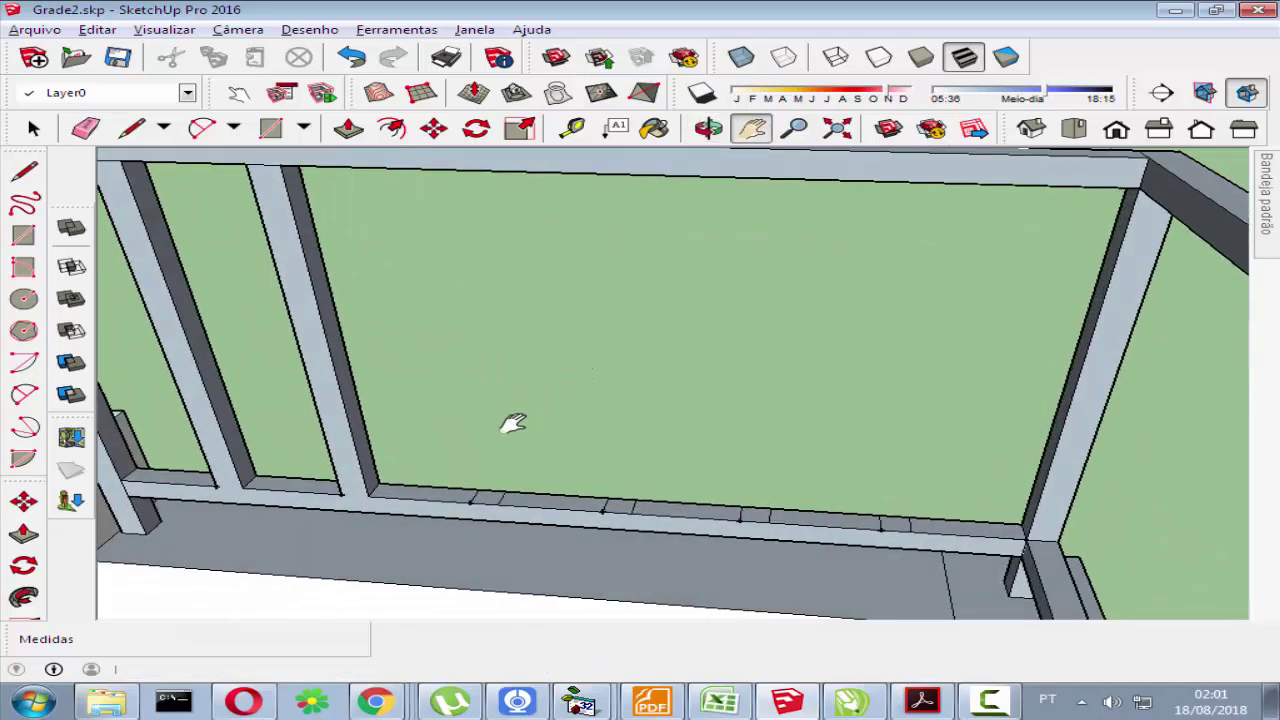
Step: Push/Pull the remaining squares 620 mm each, then view the bars from below
{"action": "middle_click_drag", "start_coordinate": [513, 423], "coordinate": [543, 505]}
{"action": "key", "text": "p"}
{"action": "type", "text": "620"}
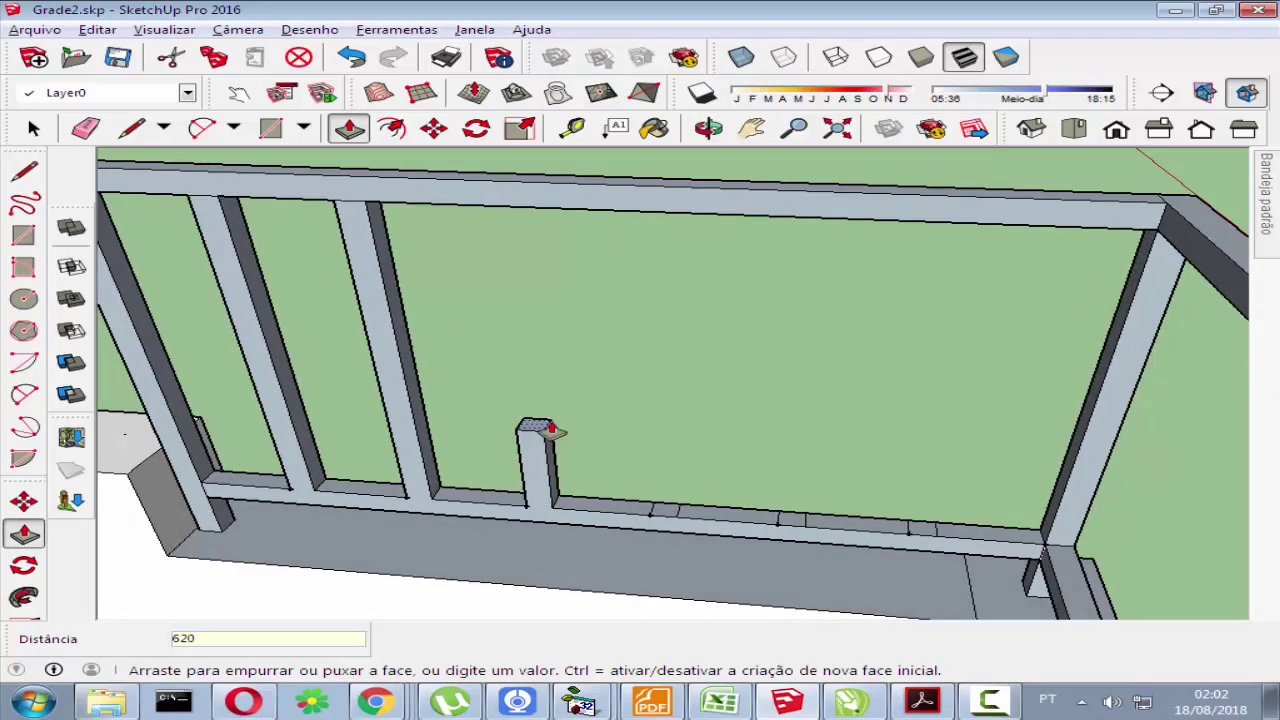
{"action": "key", "text": "Return"}
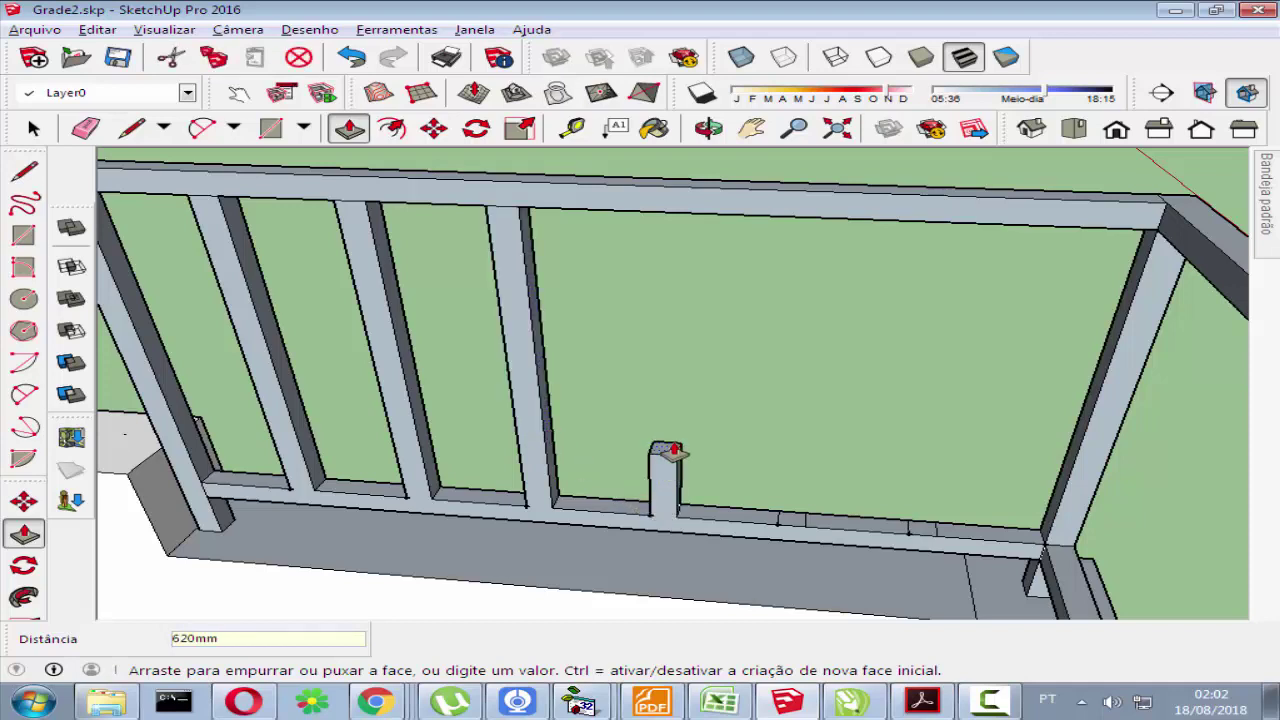
{"action": "key", "text": "Return"}
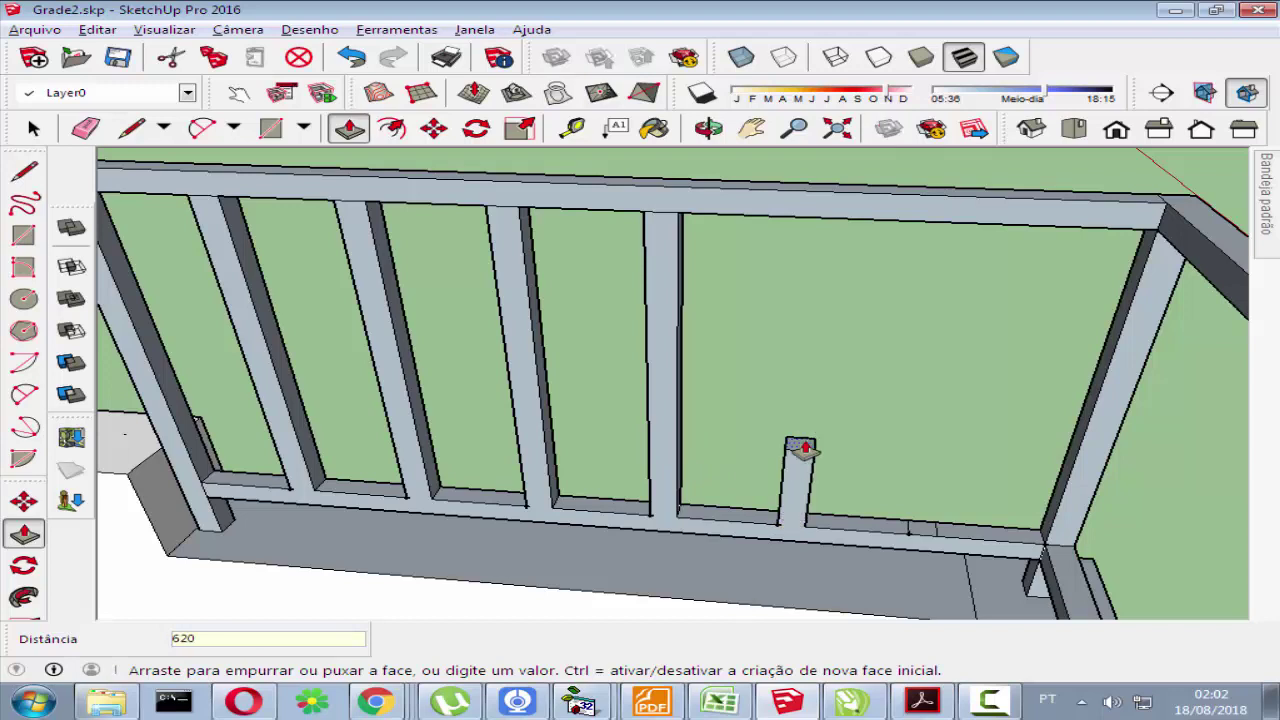
{"action": "key", "text": "Return"}
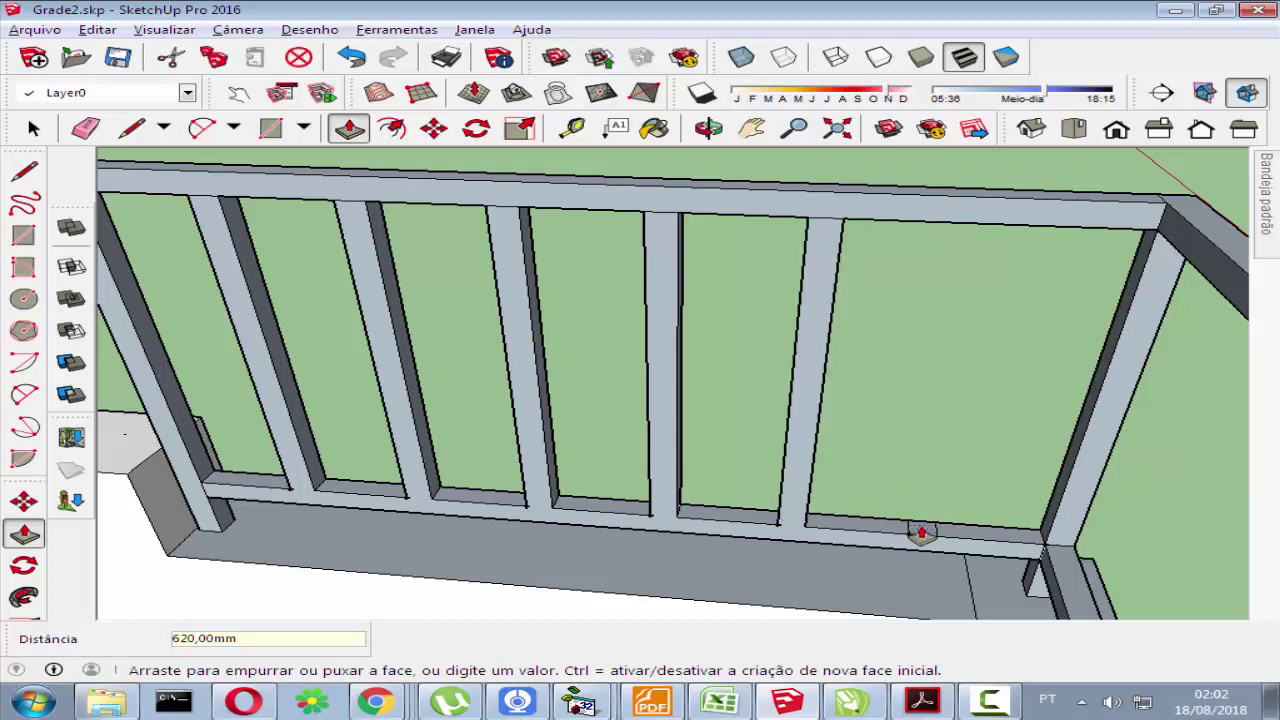
{"action": "left_click", "coordinate": [921, 533]}
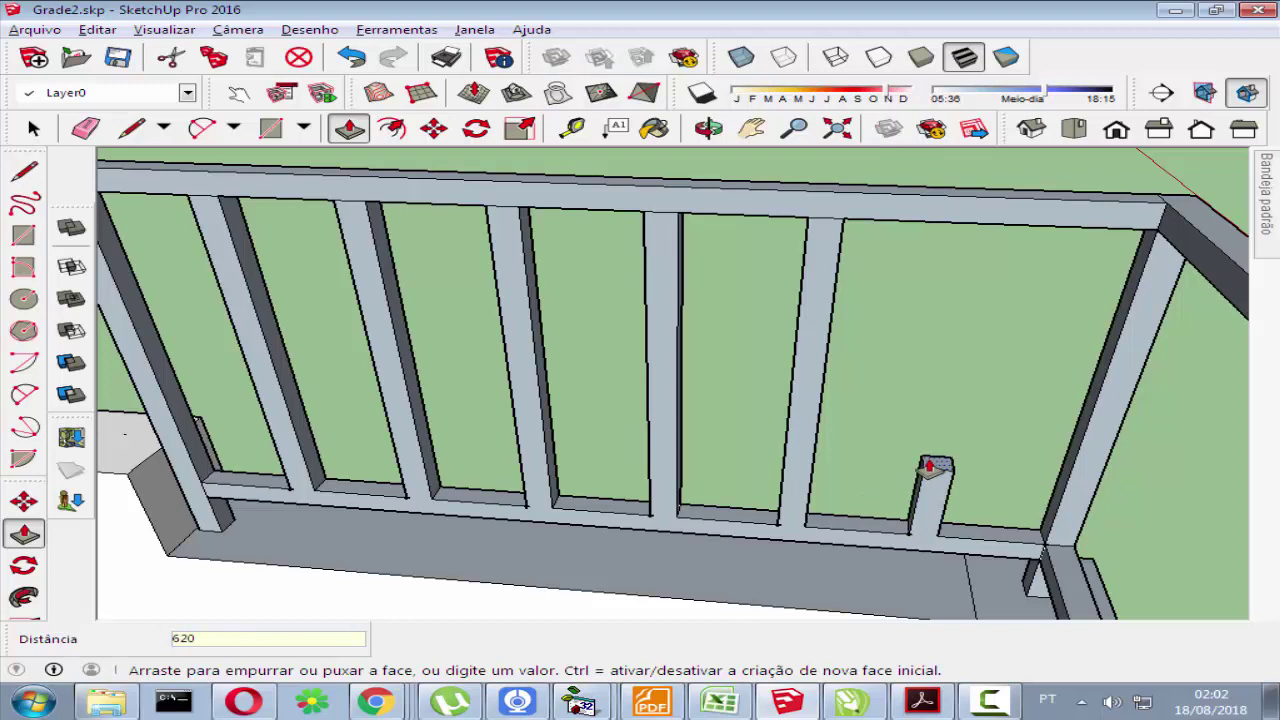
{"action": "mouse_move", "coordinate": [928, 457]}
{"action": "middle_mouse_down"}
{"action": "mouse_move", "coordinate": [868, 233]}
{"action": "mouse_move", "coordinate": [523, 294]}
{"action": "mouse_move", "coordinate": [768, 434]}
{"action": "mouse_move", "coordinate": [654, 429]}
{"action": "mouse_move", "coordinate": [1063, 486]}
{"action": "mouse_move", "coordinate": [566, 434]}
{"action": "mouse_move", "coordinate": [1074, 443]}
{"action": "mouse_move", "coordinate": [519, 420]}
{"action": "mouse_move", "coordinate": [903, 346]}
{"action": "mouse_move", "coordinate": [834, 289]}
{"action": "mouse_move", "coordinate": [709, 289]}
{"action": "mouse_move", "coordinate": [569, 396]}
{"action": "mouse_move", "coordinate": [720, 429]}
{"action": "mouse_move", "coordinate": [709, 409]}
{"action": "mouse_move", "coordinate": [443, 386]}
{"action": "mouse_move", "coordinate": [797, 455]}
{"action": "mouse_move", "coordinate": [906, 363]}
{"action": "mouse_move", "coordinate": [771, 357]}
{"action": "mouse_move", "coordinate": [652, 405]}
{"action": "mouse_move", "coordinate": [591, 394]}
{"action": "mouse_move", "coordinate": [723, 434]}
{"action": "mouse_move", "coordinate": [771, 394]}
{"action": "mouse_move", "coordinate": [637, 413]}
{"action": "mouse_move", "coordinate": [843, 417]}
{"action": "mouse_move", "coordinate": [780, 400]}
{"action": "mouse_move", "coordinate": [878, 386]}
{"action": "middle_mouse_up"}
{"action": "scroll", "coordinate": [648, 430], "scroll_direction": "down", "scroll_amount": 2}
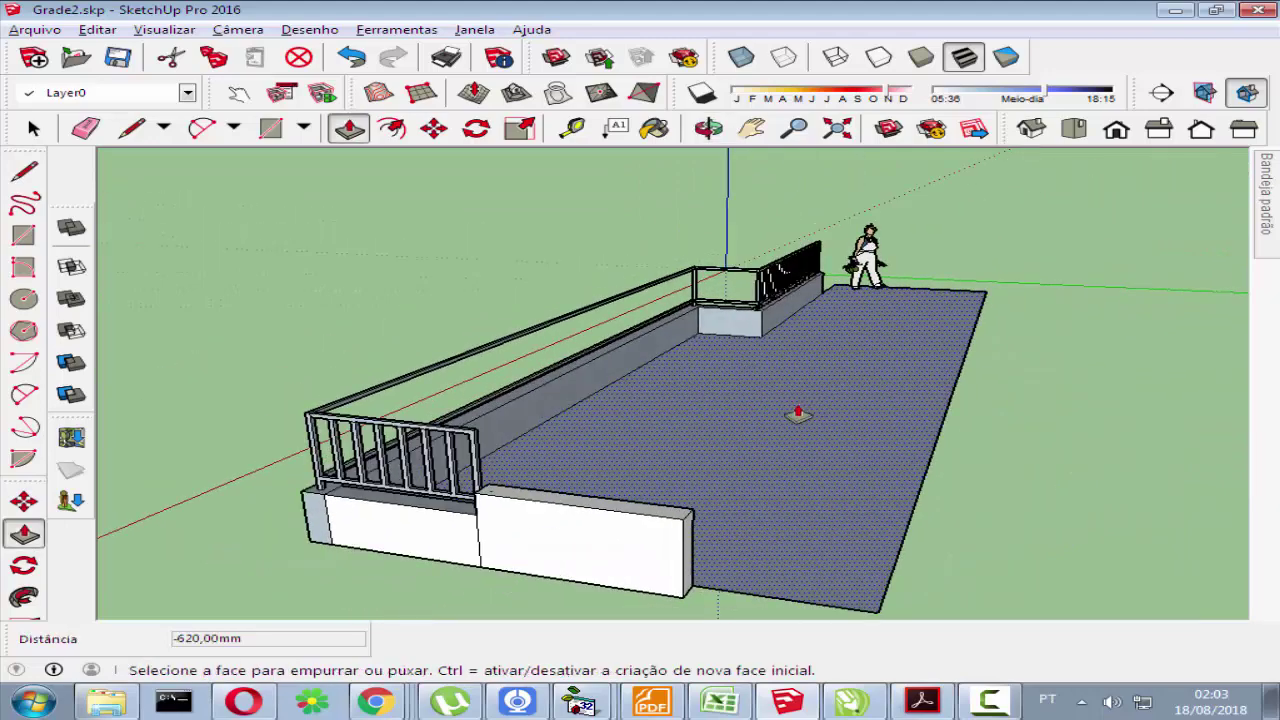